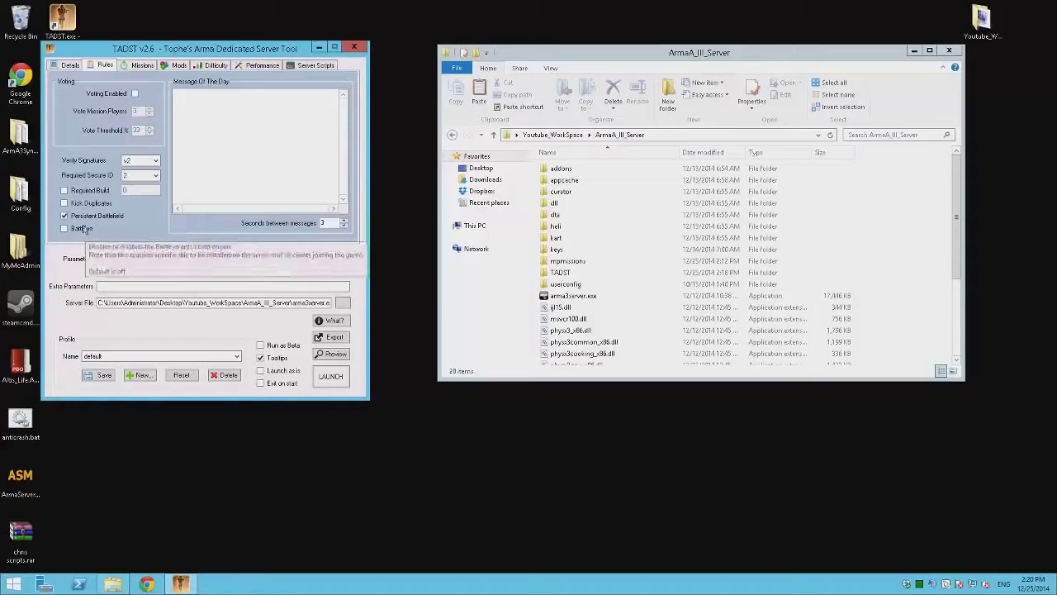
# Step: Enable BattlEye and look through the mission cycle list in the mpmissions folder
pyautogui.click(64, 229)
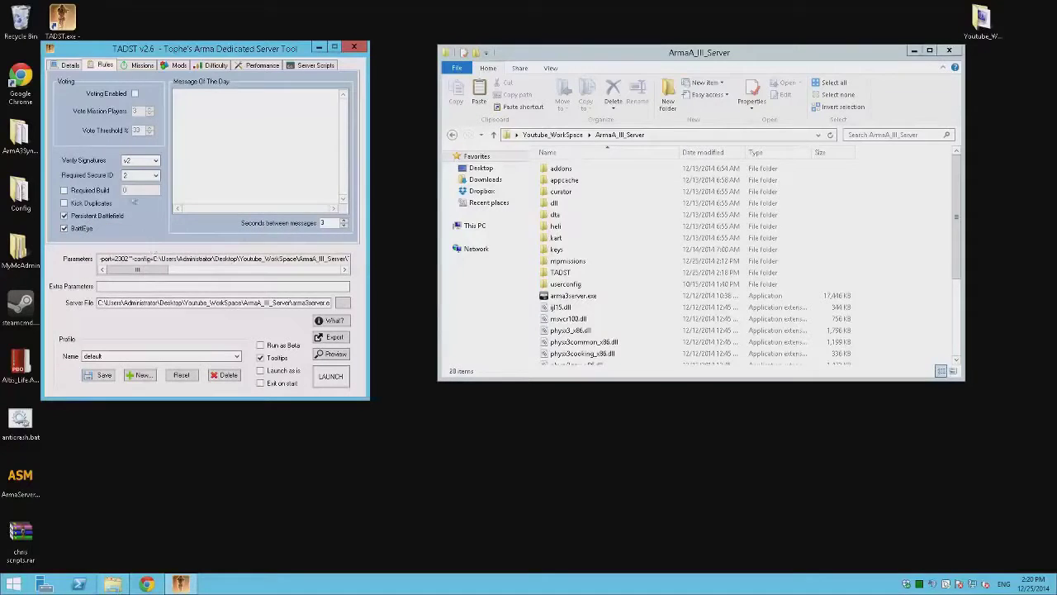
pyautogui.click(136, 65)
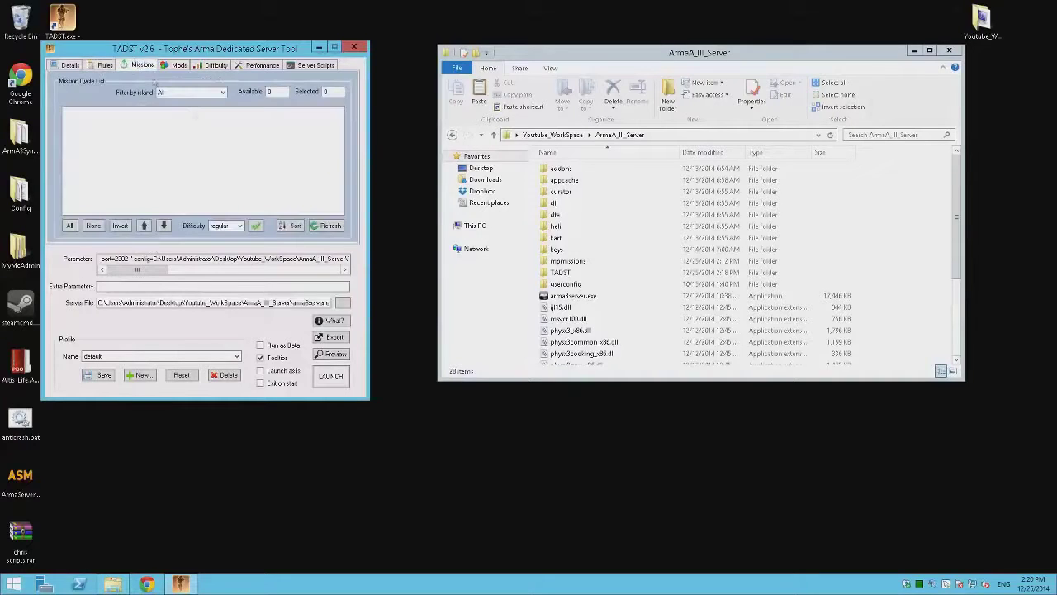
pyautogui.doubleClick(588, 261)
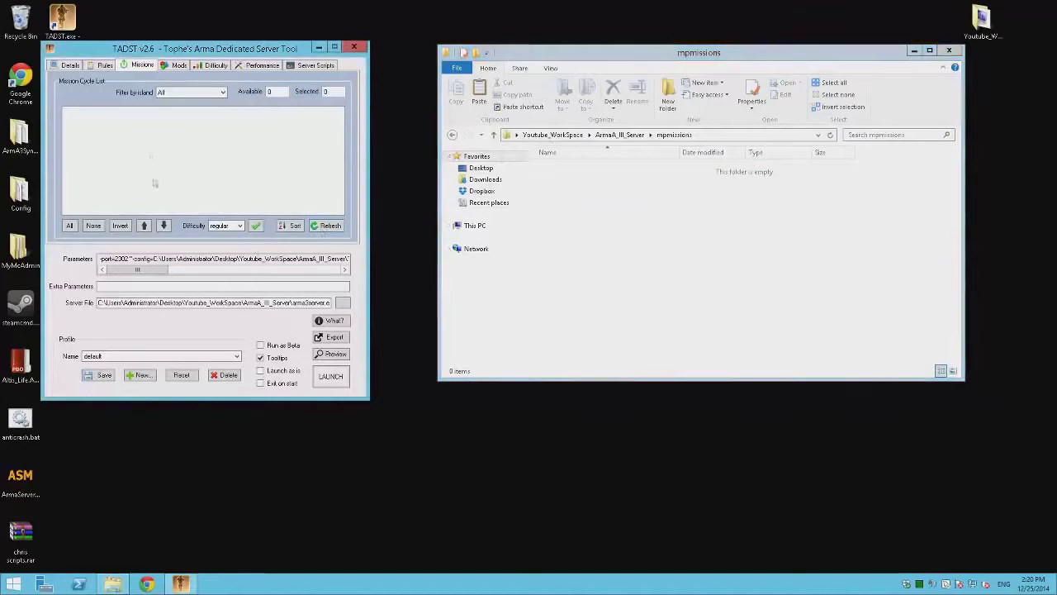
# Step: Review the mods and difficulty settings, switching to Expert and back to Regular
pyautogui.click(177, 65)
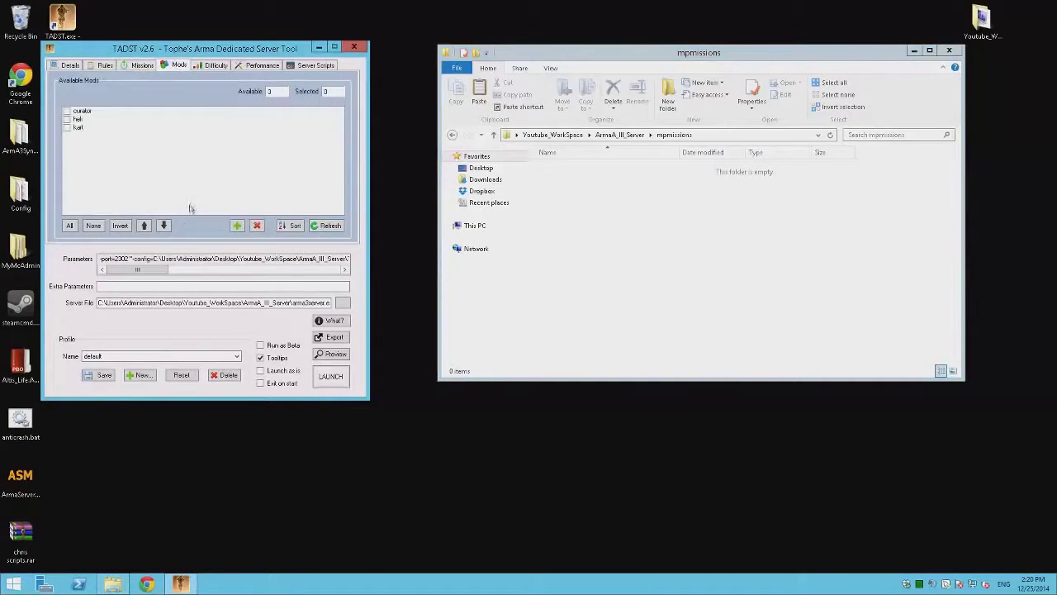
pyautogui.click(216, 65)
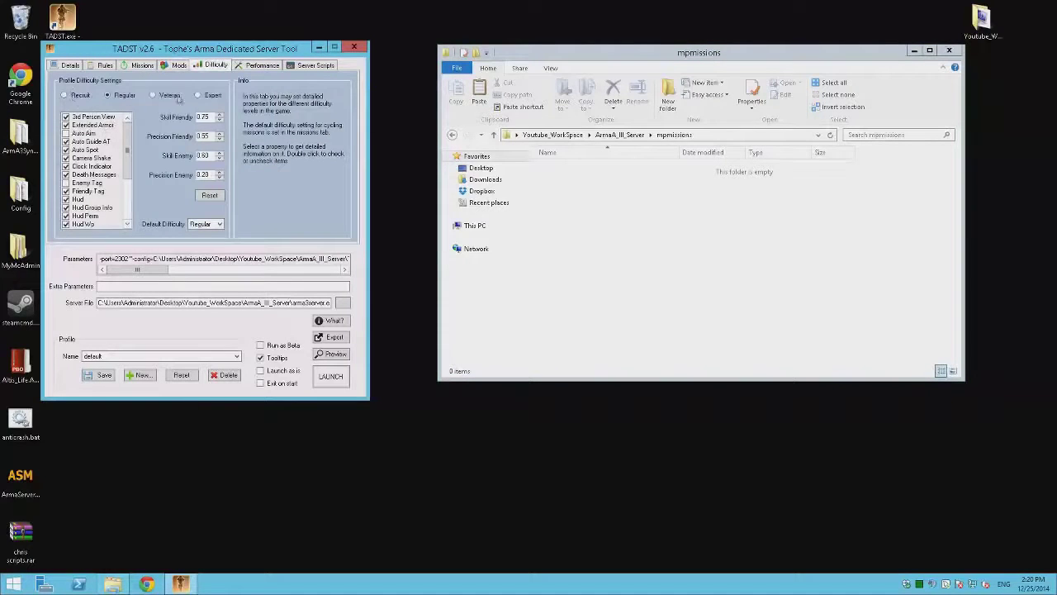
pyautogui.click(200, 94)
pyautogui.click(107, 96)
# Step: Save the default profile and view the performance tuning settings
pyautogui.click(88, 378)
pyautogui.click(564, 330)
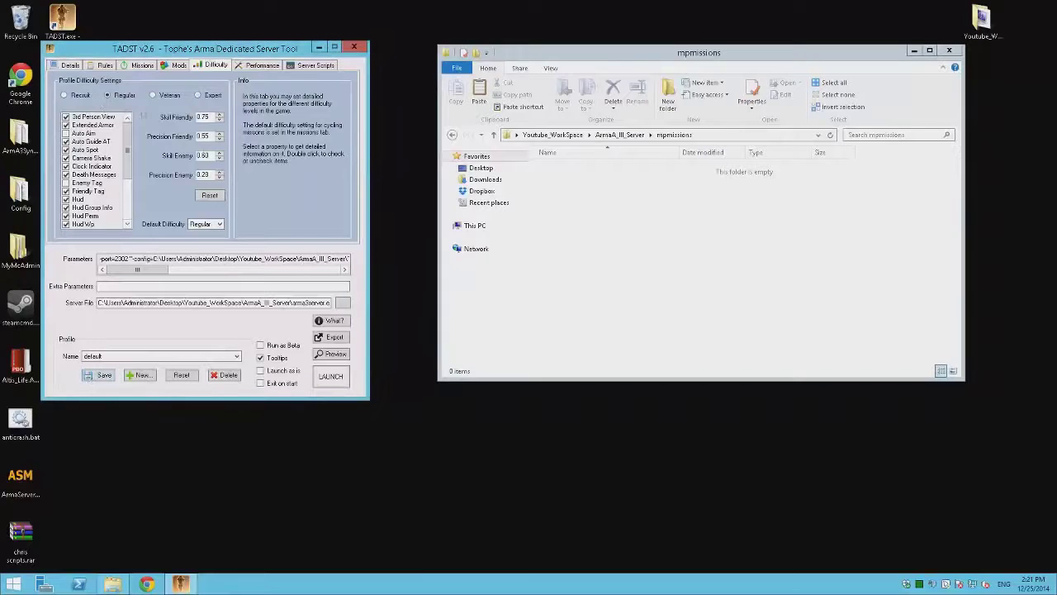
pyautogui.click(274, 68)
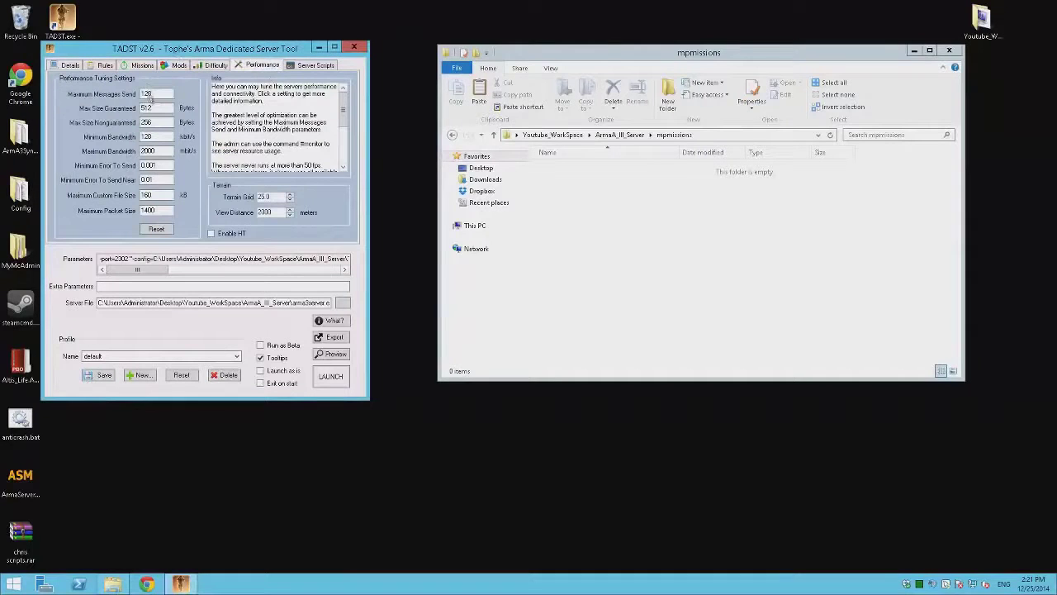
# Step: Reset performance tuning to defaults, review Server Scripts and Details, and start saving the profile
pyautogui.click(163, 233)
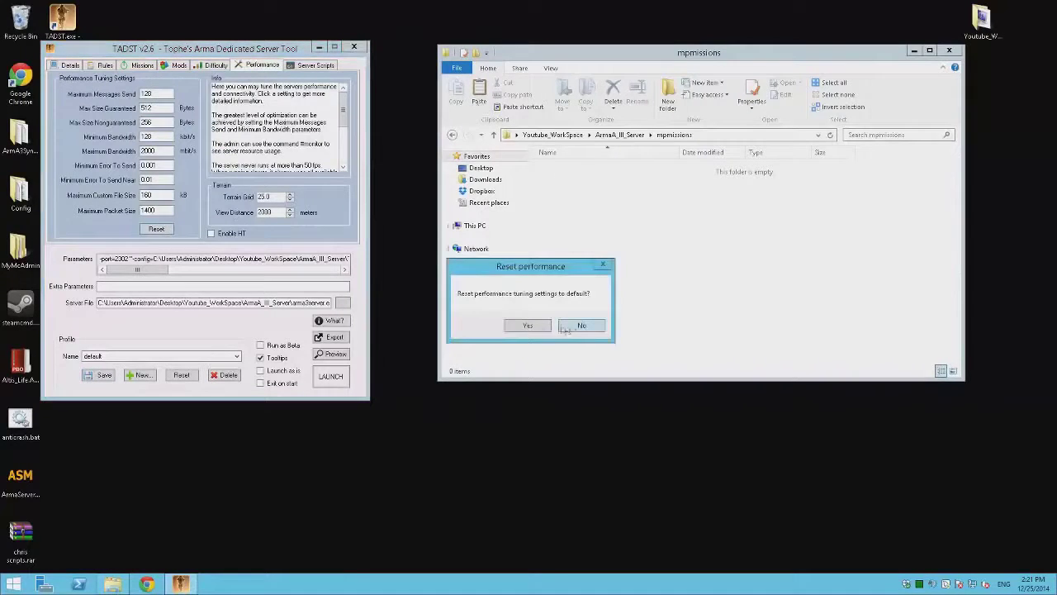
pyautogui.click(535, 324)
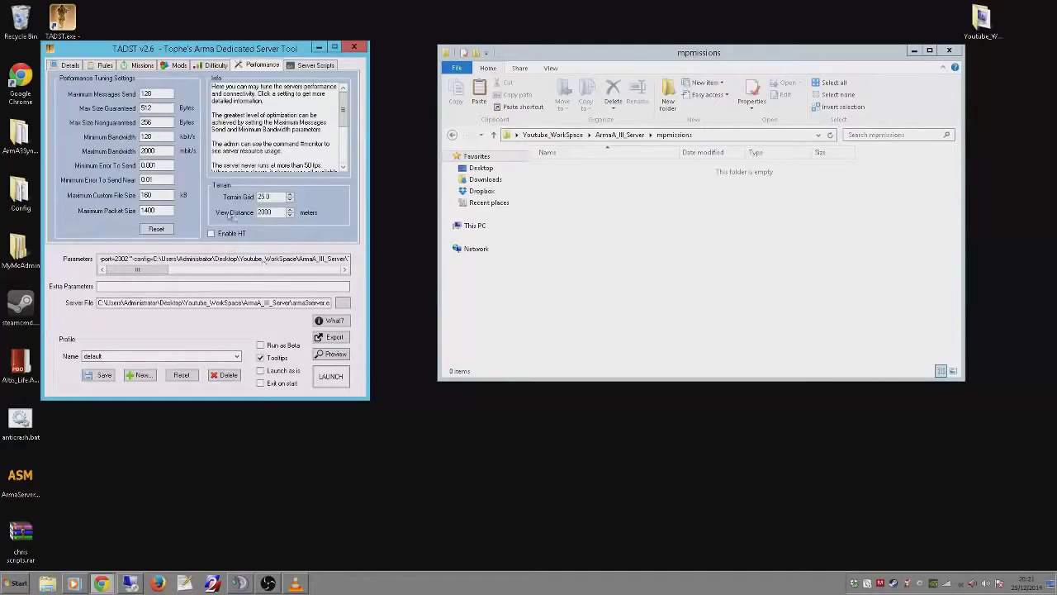
pyautogui.click(311, 66)
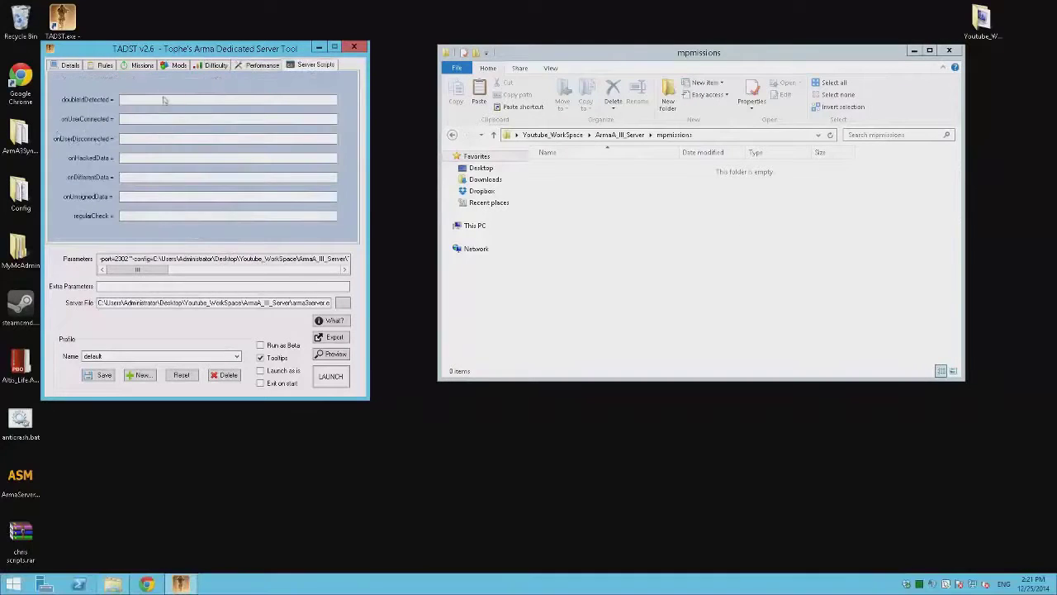
pyautogui.click(71, 65)
pyautogui.click(96, 378)
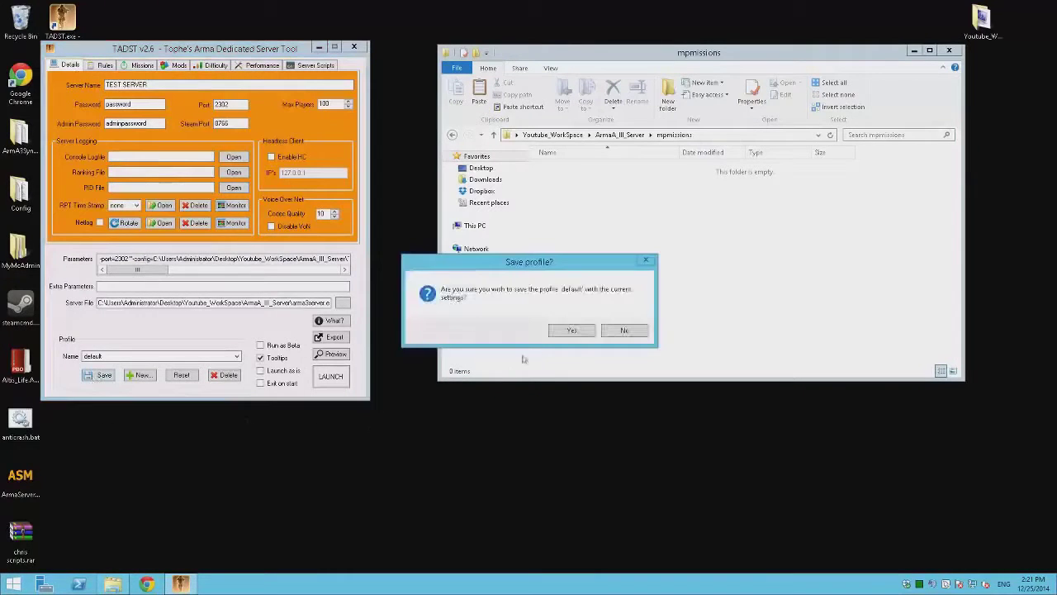
# Step: Confirm the profile save, then browse ArmA_III_Server and TADST's default profile folder in Explorer
pyautogui.click(583, 332)
pyautogui.click(737, 230)
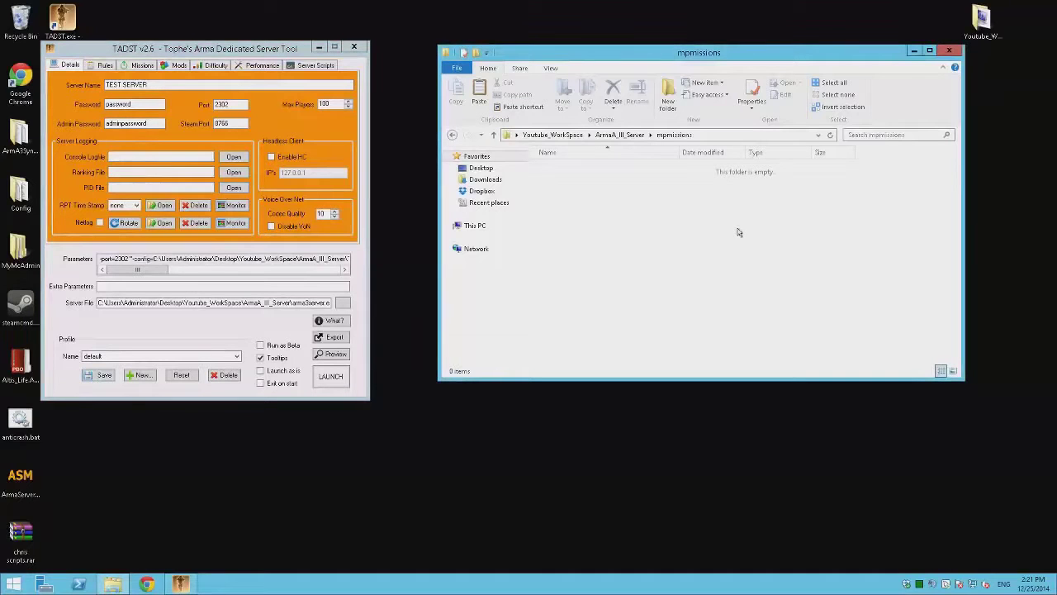
pyautogui.press('BackSpace')
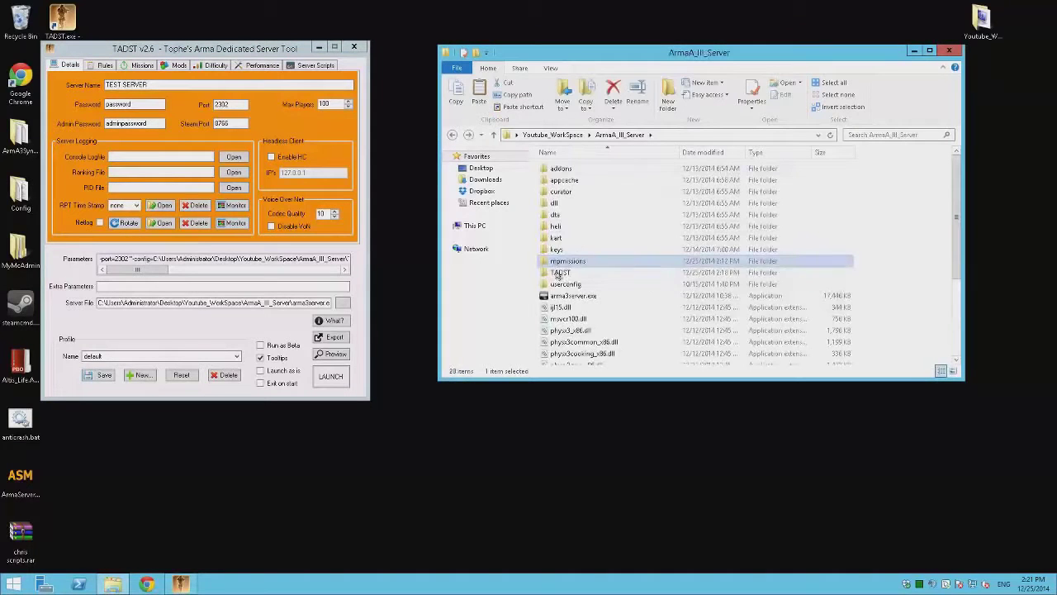
pyautogui.doubleClick(559, 273)
pyautogui.doubleClick(561, 169)
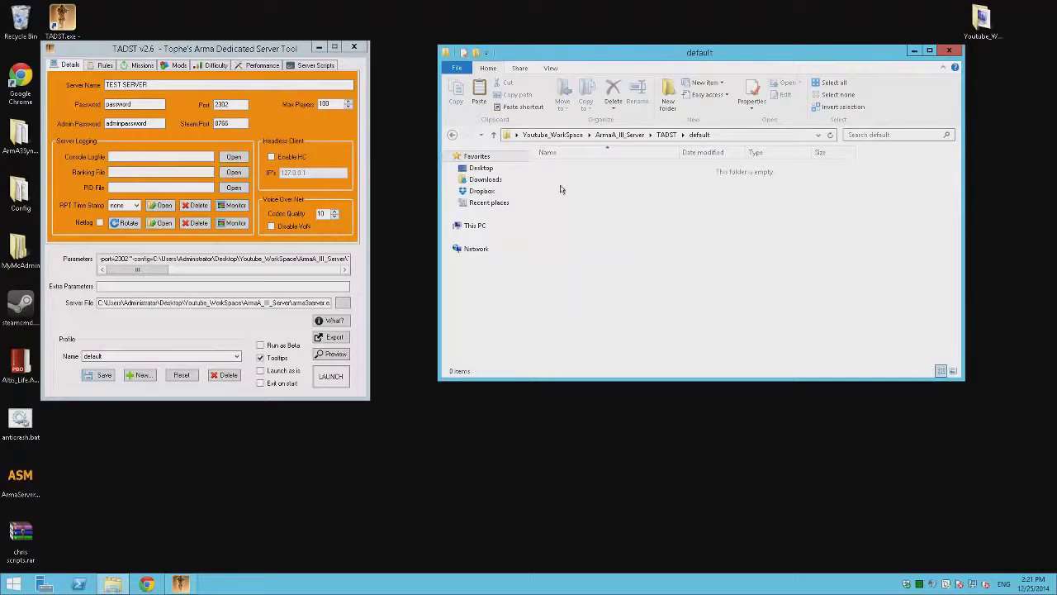
pyautogui.press('BackSpace')
pyautogui.press('BackSpace')
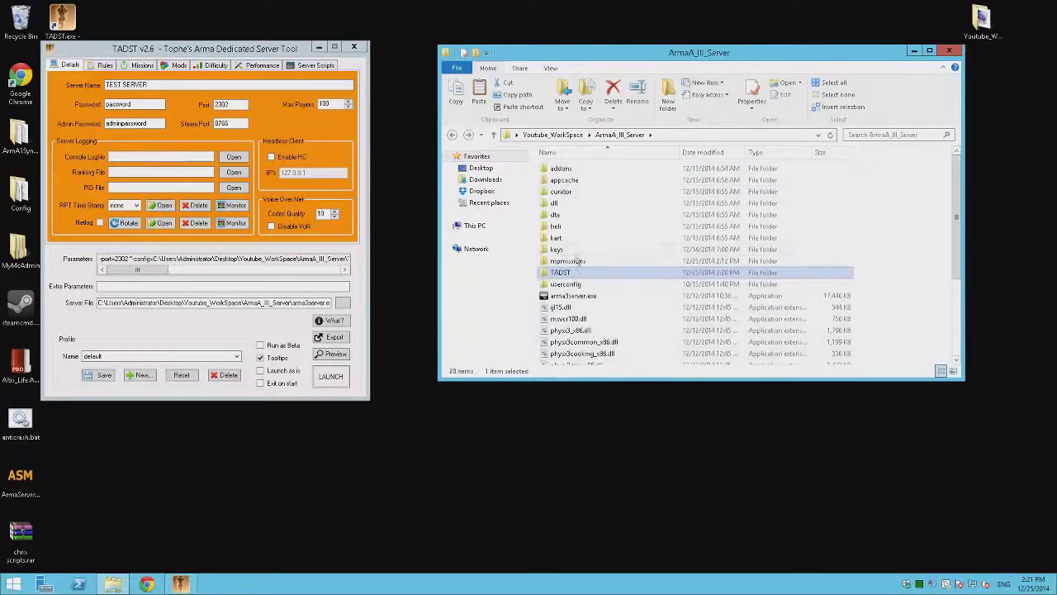
pyautogui.scroll(-4, 576, 223)
pyautogui.scroll(4, 575, 223)
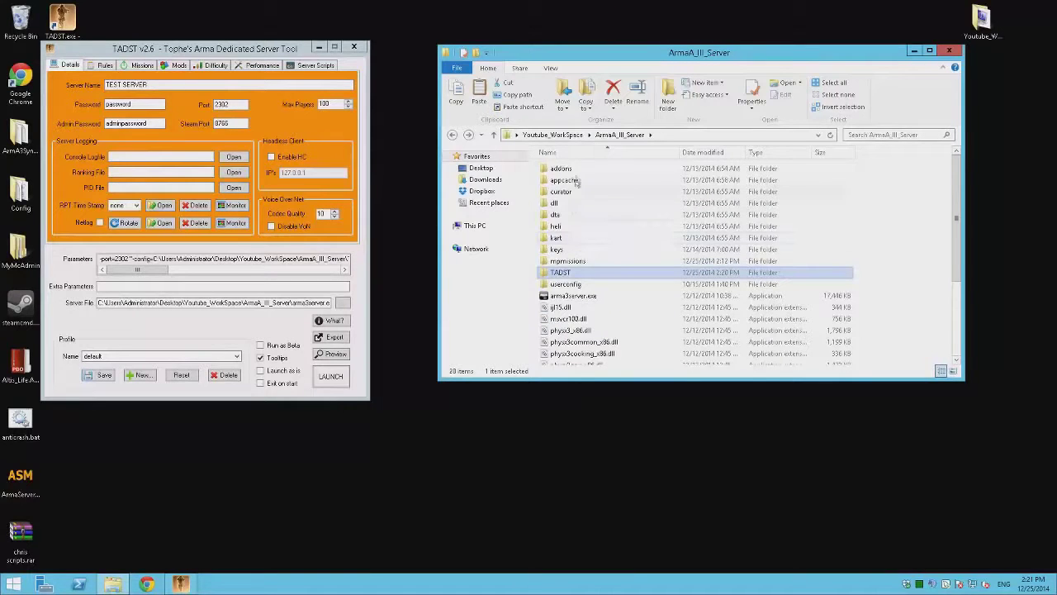
# Step: Inspect the userconfig folder and TADST\default, returning to ArmA_III_Server
pyautogui.doubleClick(573, 285)
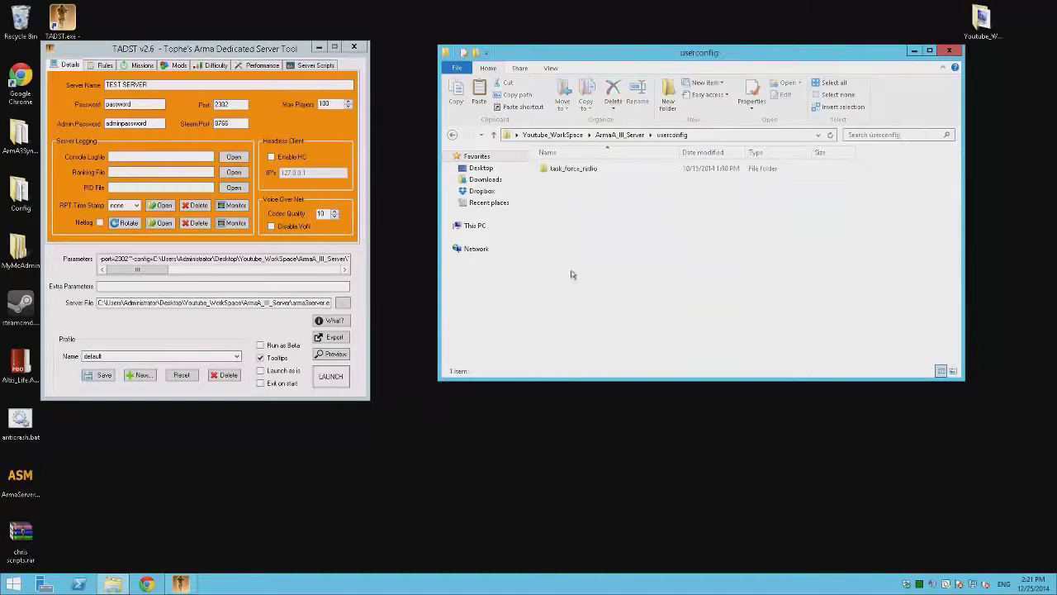
pyautogui.press('BackSpace')
pyautogui.doubleClick(562, 274)
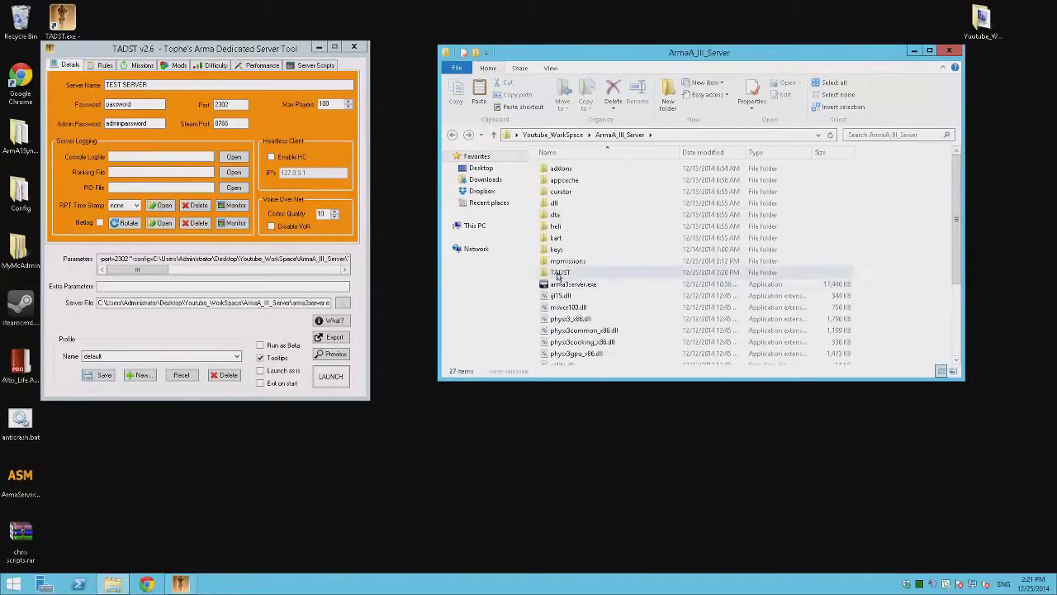
pyautogui.doubleClick(600, 169)
pyautogui.press('BackSpace')
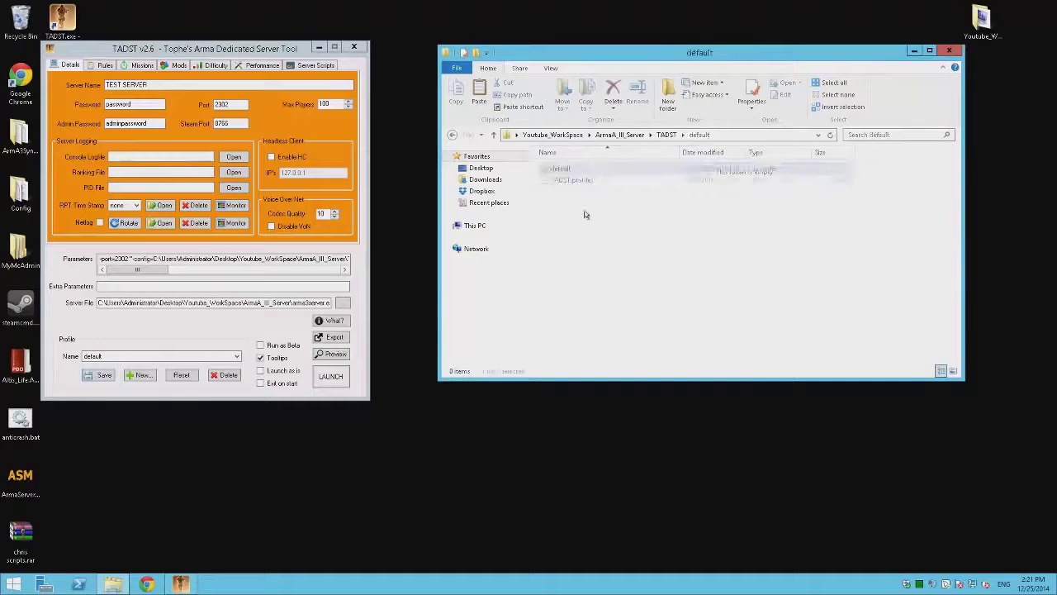
pyautogui.press('BackSpace')
# Step: Shift the TADST window slightly right, go up to Youtube_WorkSpace, and start a new Chrome window
pyautogui.click(213, 330)
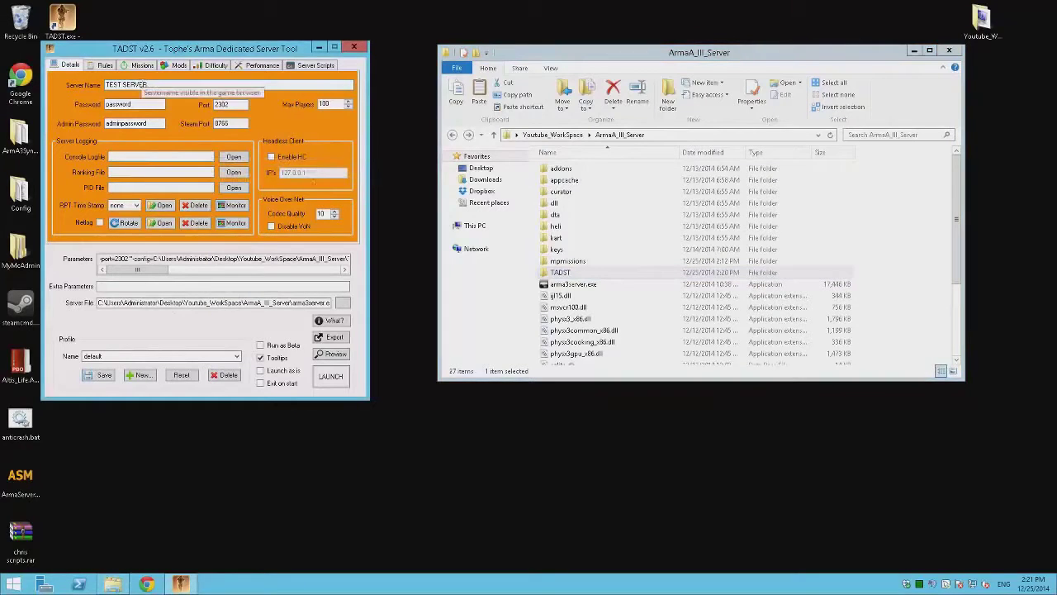
pyautogui.moveTo(264, 48); pyautogui.dragTo(291, 53)
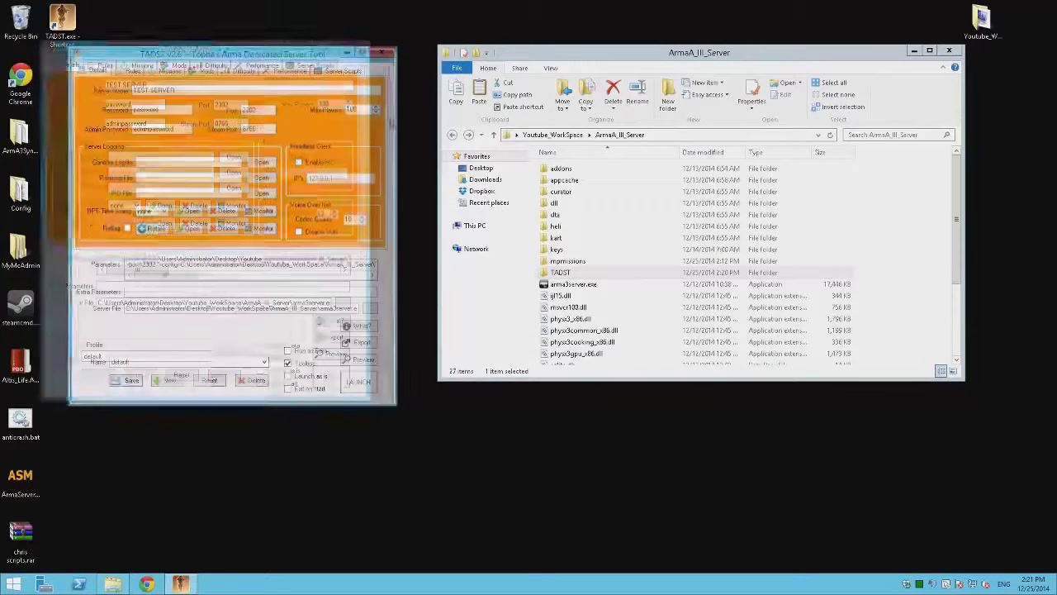
pyautogui.click(640, 296)
pyautogui.press('BackSpace')
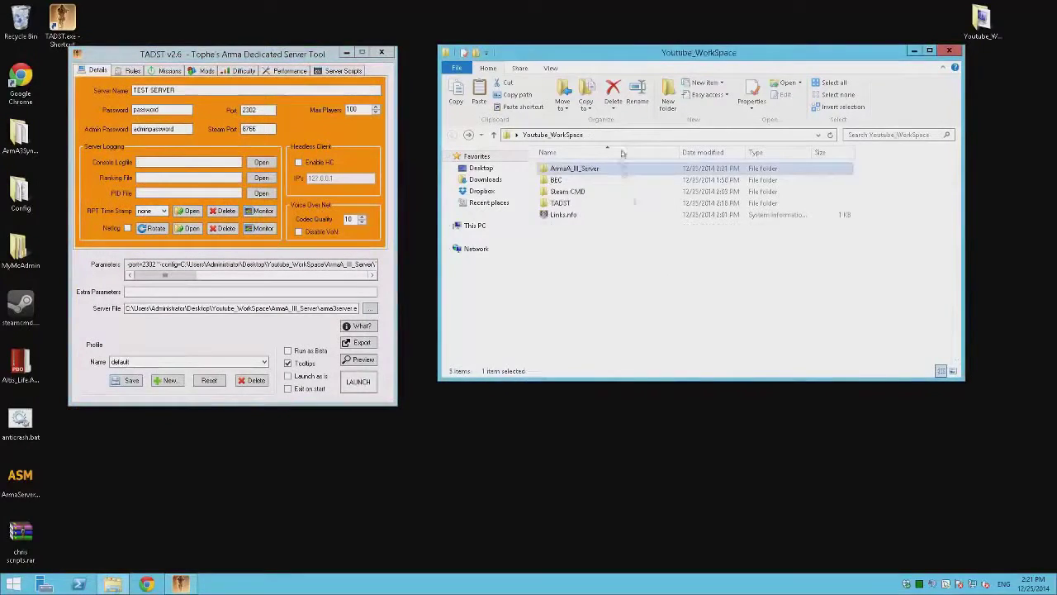
pyautogui.click(611, 302)
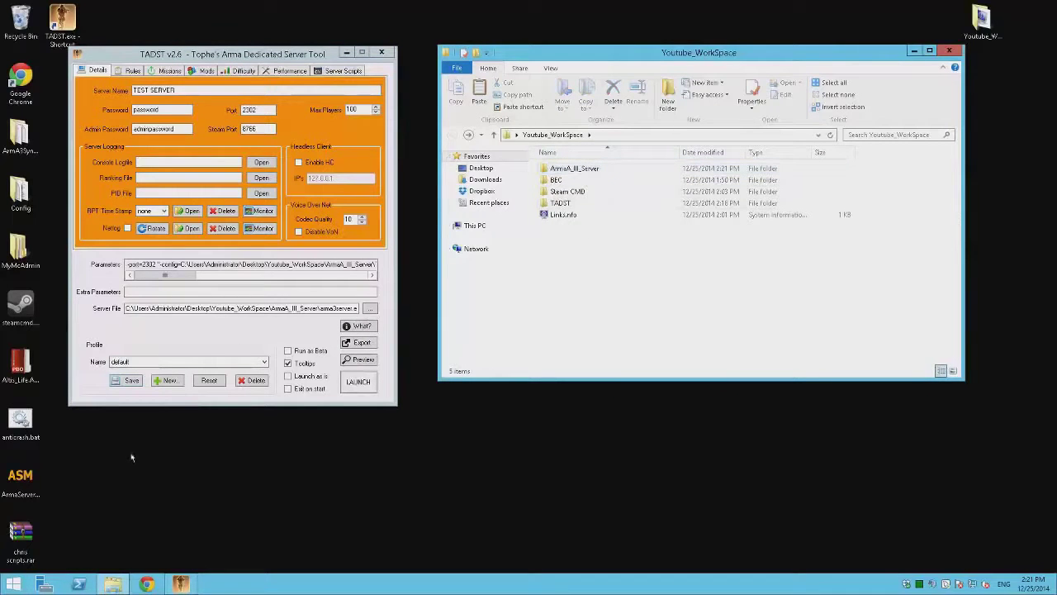
pyautogui.click(145, 584)
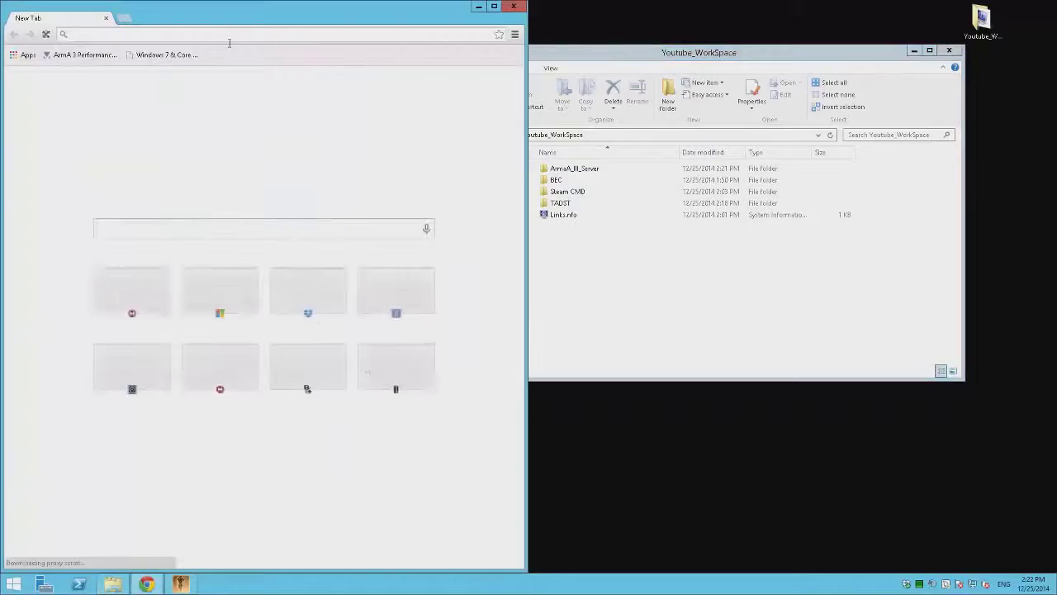
# Step: Search 'arma server monitor', open the fred41/ASM GitHub page, and download ASM-master.zip
pyautogui.write('ar')
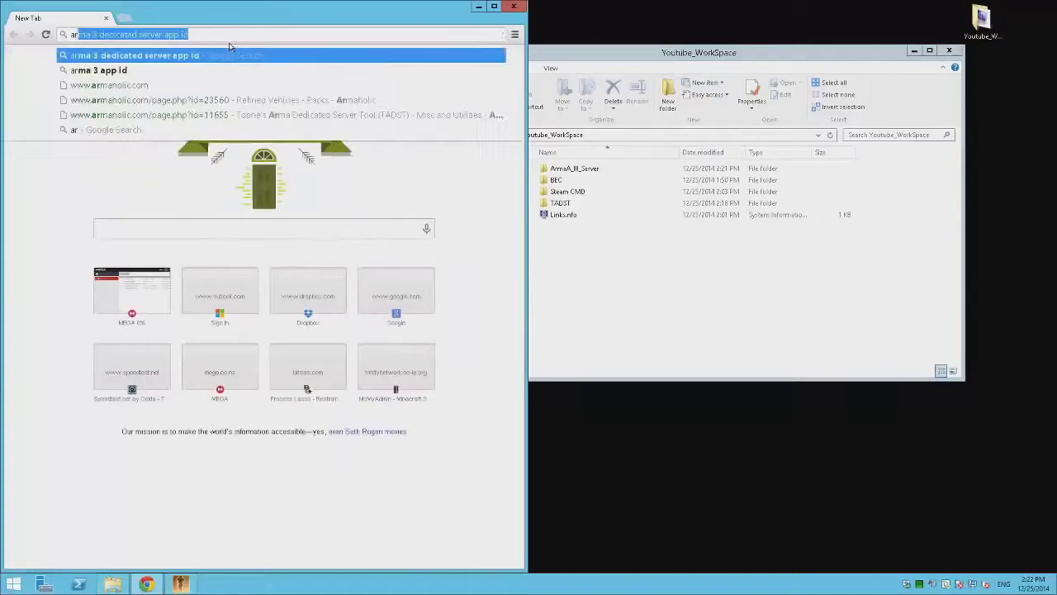
pyautogui.write('ma server ')
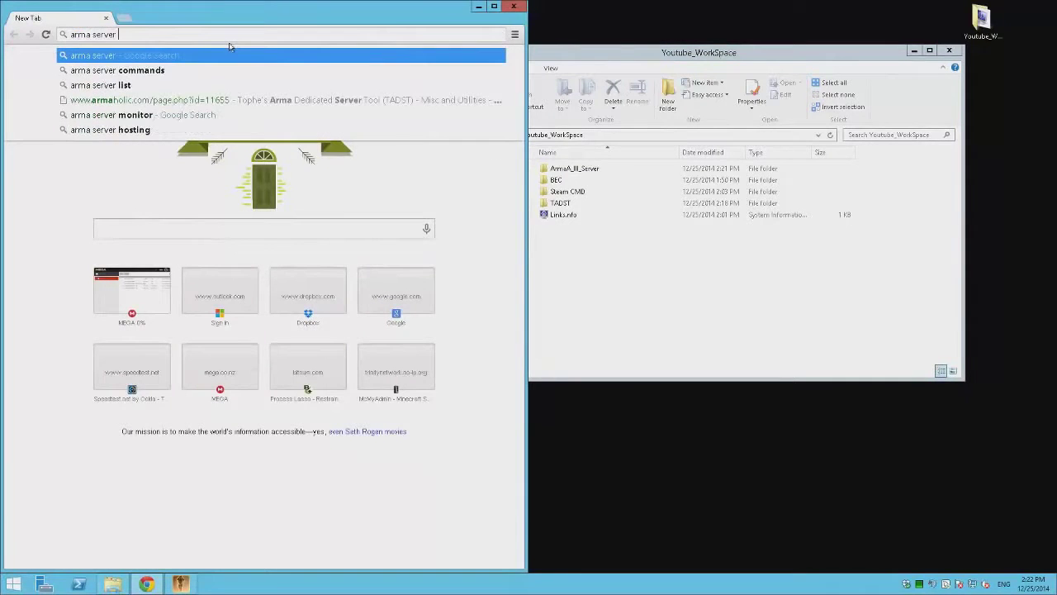
pyautogui.write('monitor')
pyautogui.press('Return')
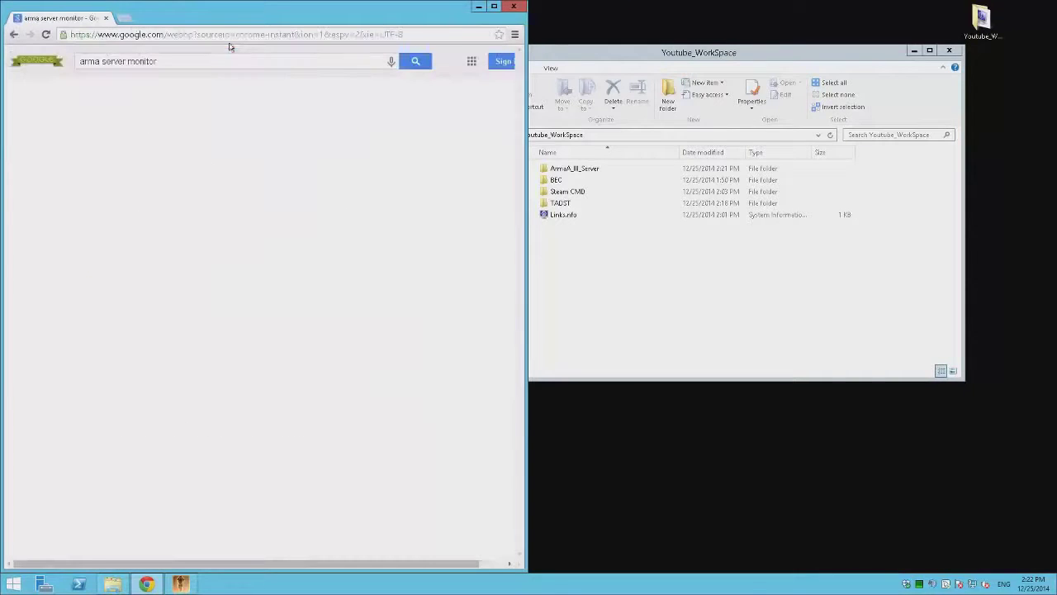
pyautogui.click(126, 286)
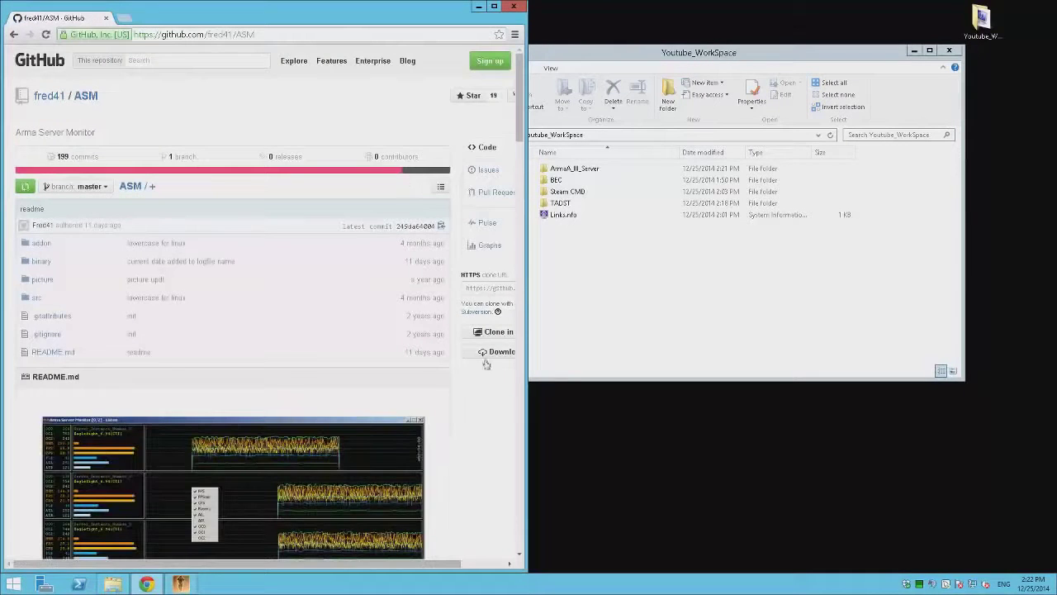
pyautogui.click(490, 350)
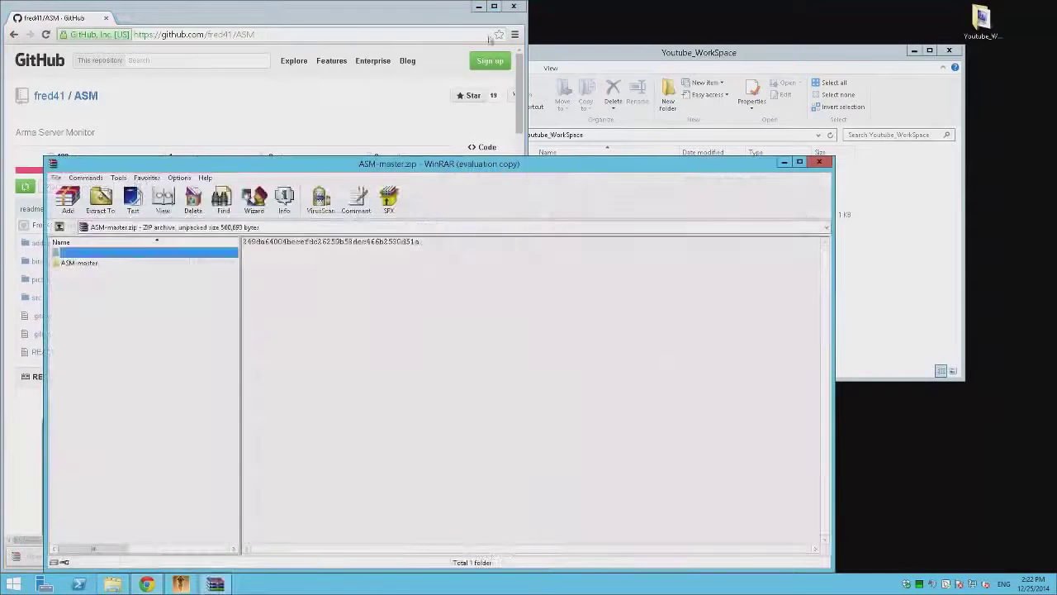
# Step: Drag the ASM-master folder from the WinRAR archive into Youtube_WorkSpace, then close WinRAR
pyautogui.click(479, 7)
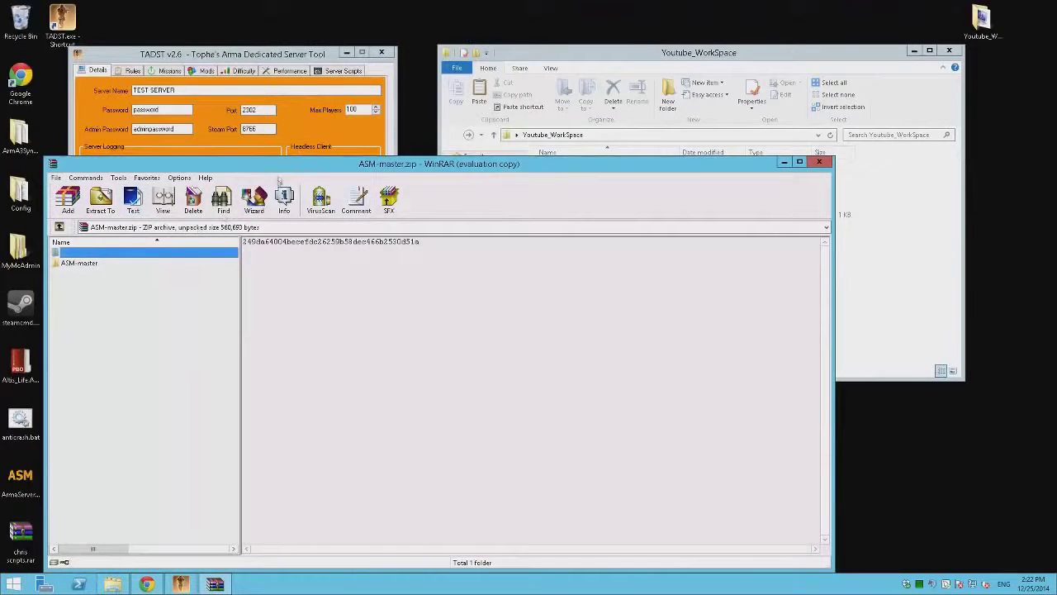
pyautogui.moveTo(248, 164); pyautogui.dragTo(539, 118)
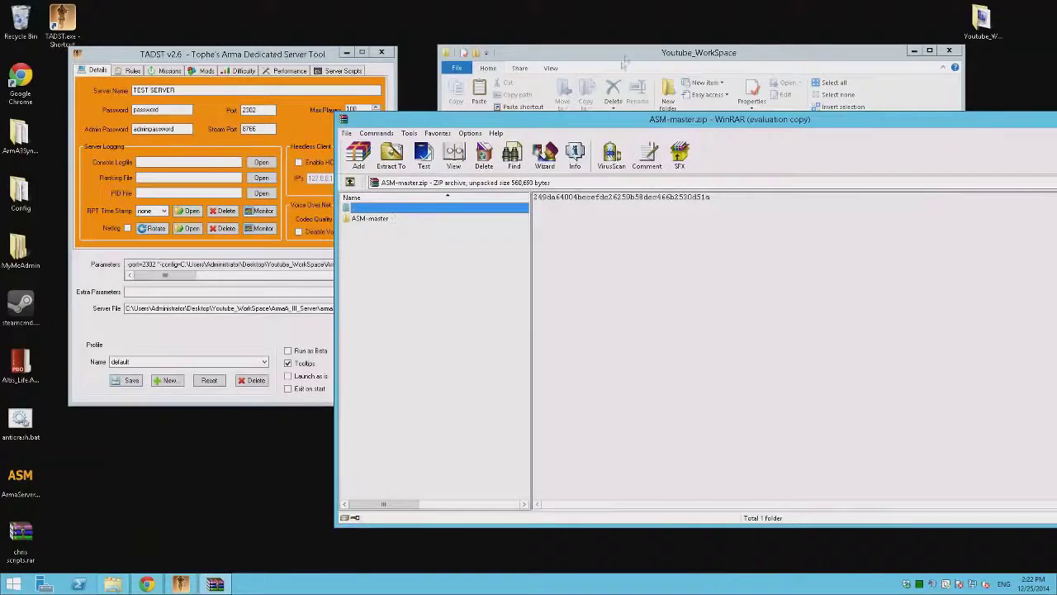
pyautogui.click(625, 62)
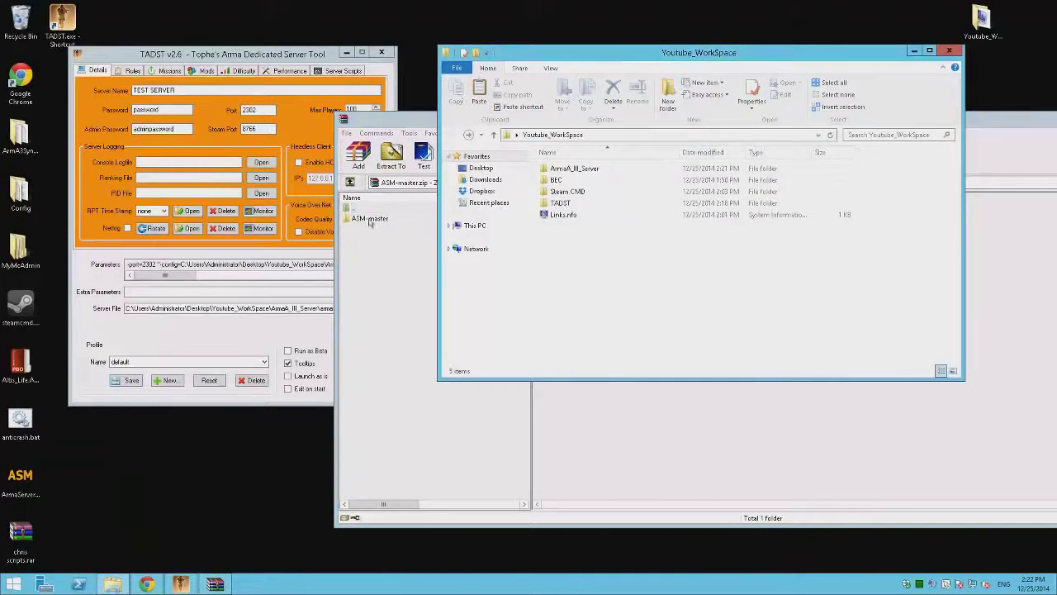
pyautogui.click(370, 219)
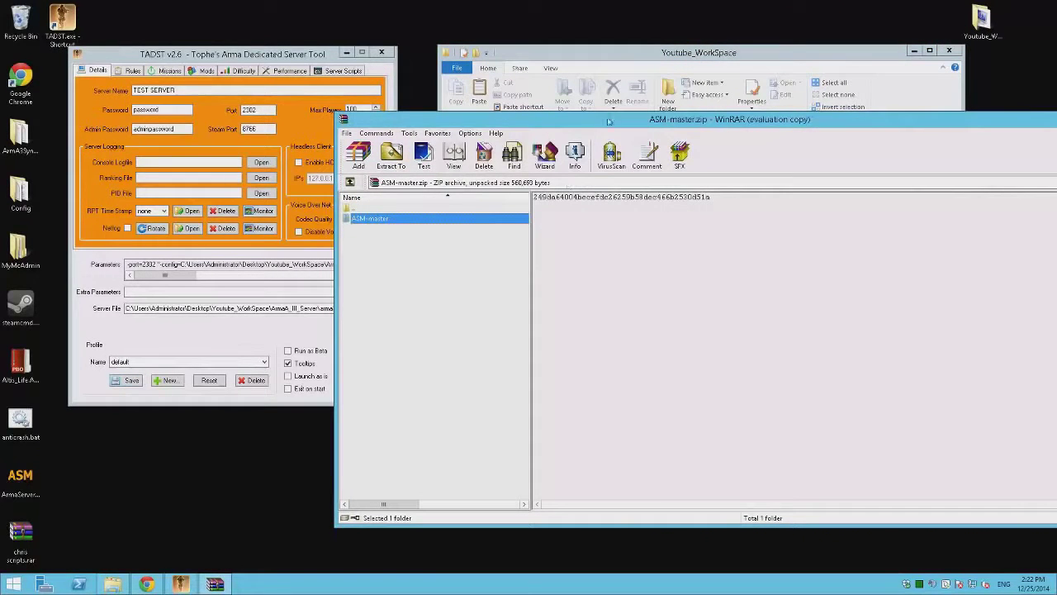
pyautogui.moveTo(608, 121); pyautogui.dragTo(707, 235)
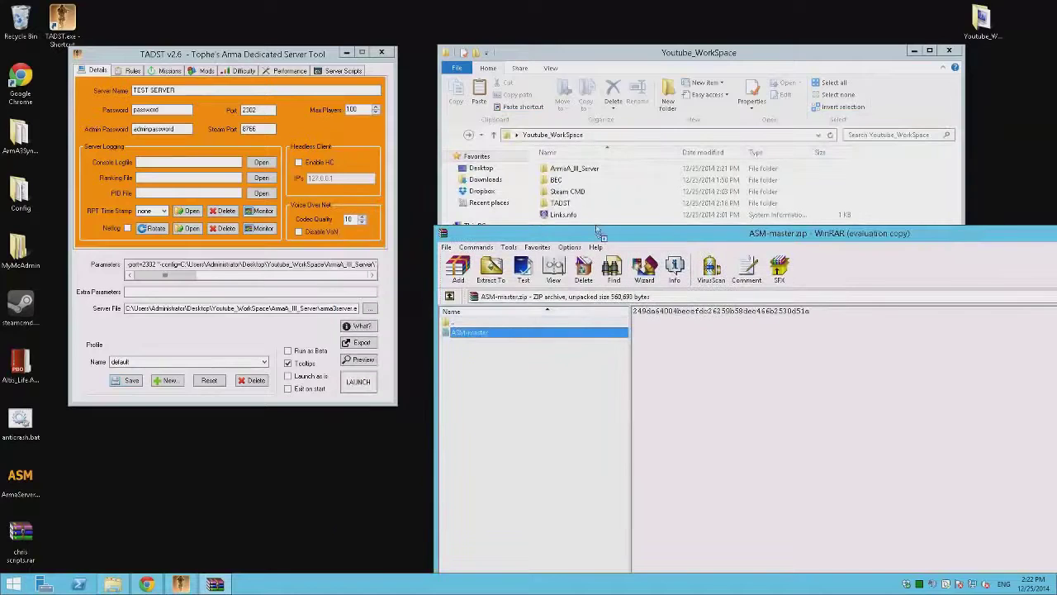
pyautogui.moveTo(597, 231); pyautogui.dragTo(594, 225)
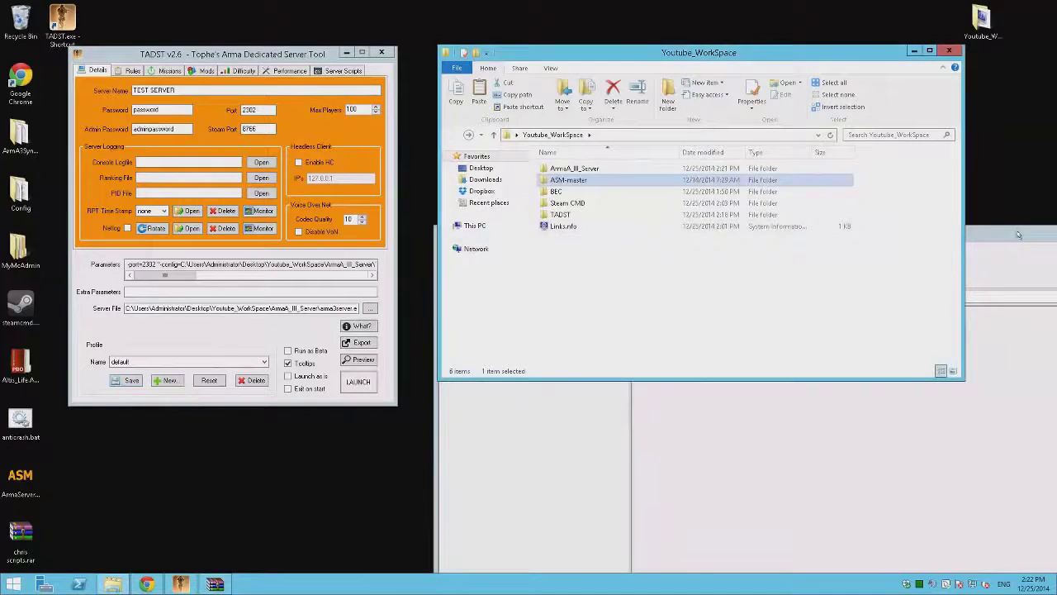
pyautogui.click(1003, 231)
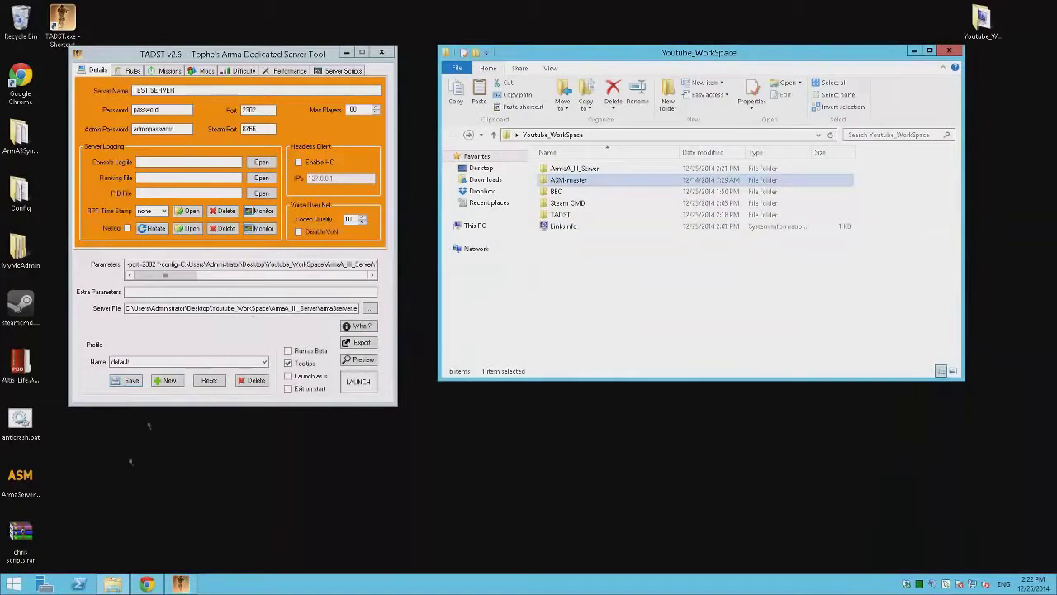
# Step: Open Links.nfo in Notepad++ and add a new line 'ASM -' after the BEC entry
pyautogui.click(564, 227)
pyautogui.rightClick(565, 230)
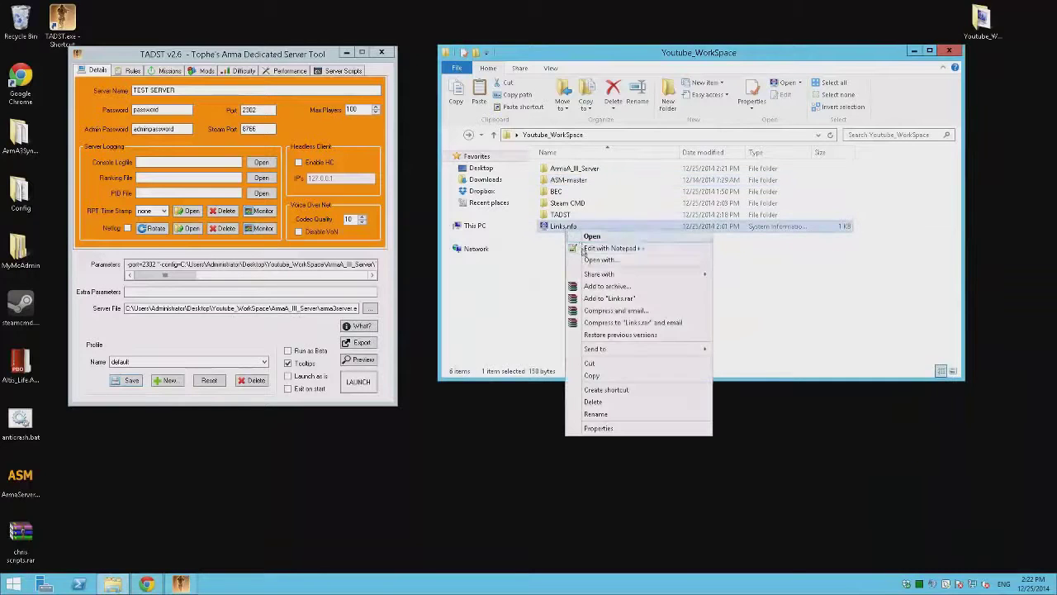
pyautogui.click(588, 248)
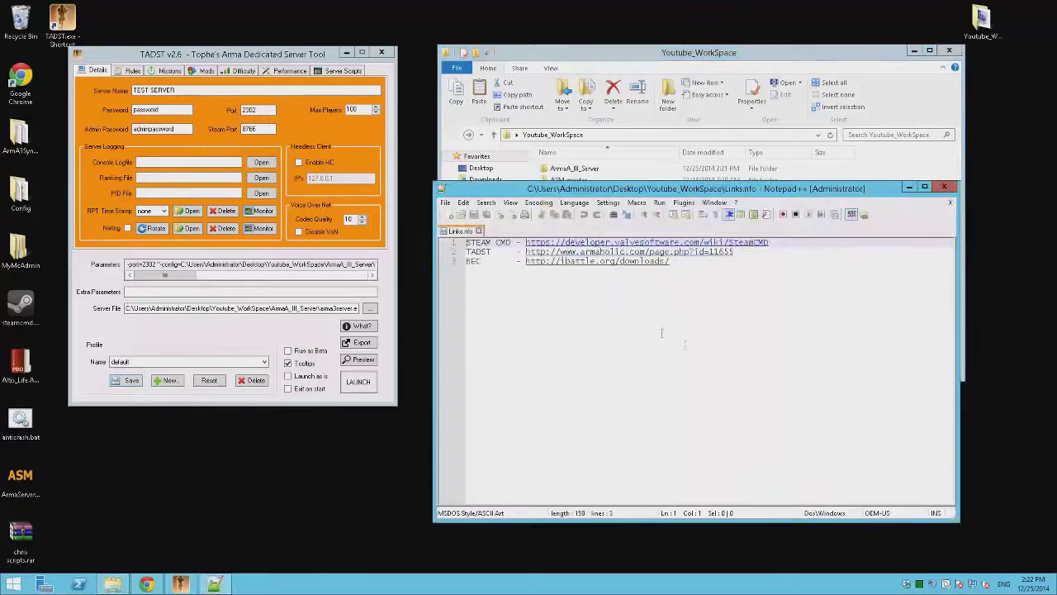
pyautogui.click(796, 286)
pyautogui.press('Return')
pyautogui.write('A')
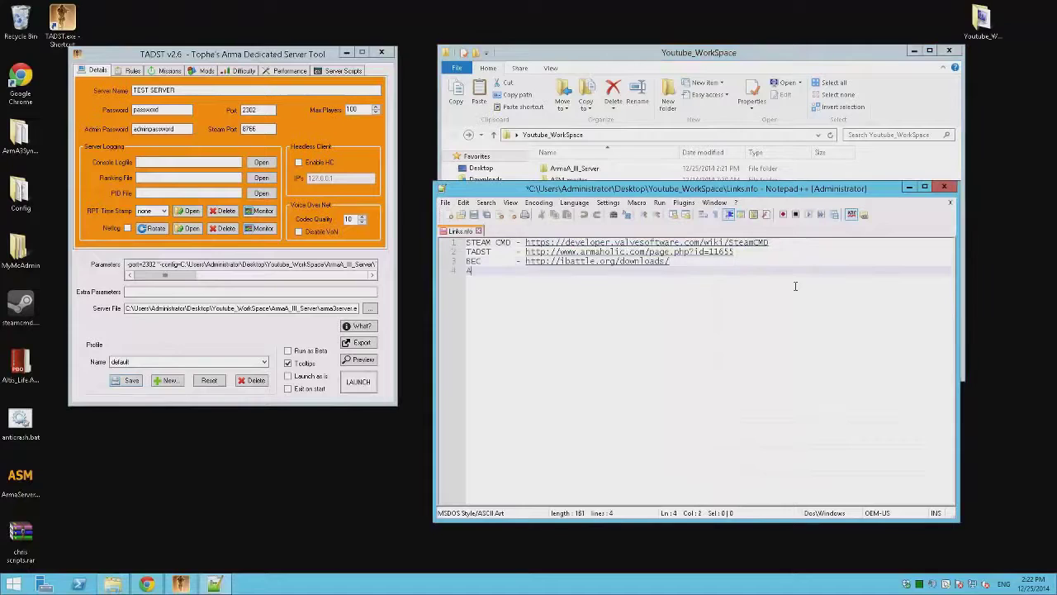
pyautogui.write('SM         ')
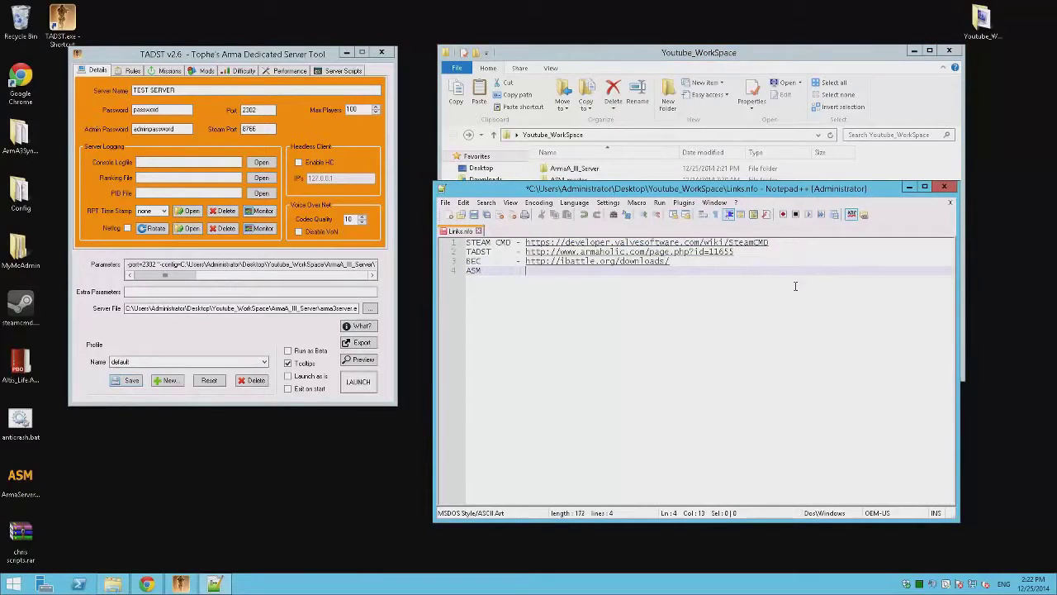
pyautogui.write('-')
pyautogui.click(146, 584)
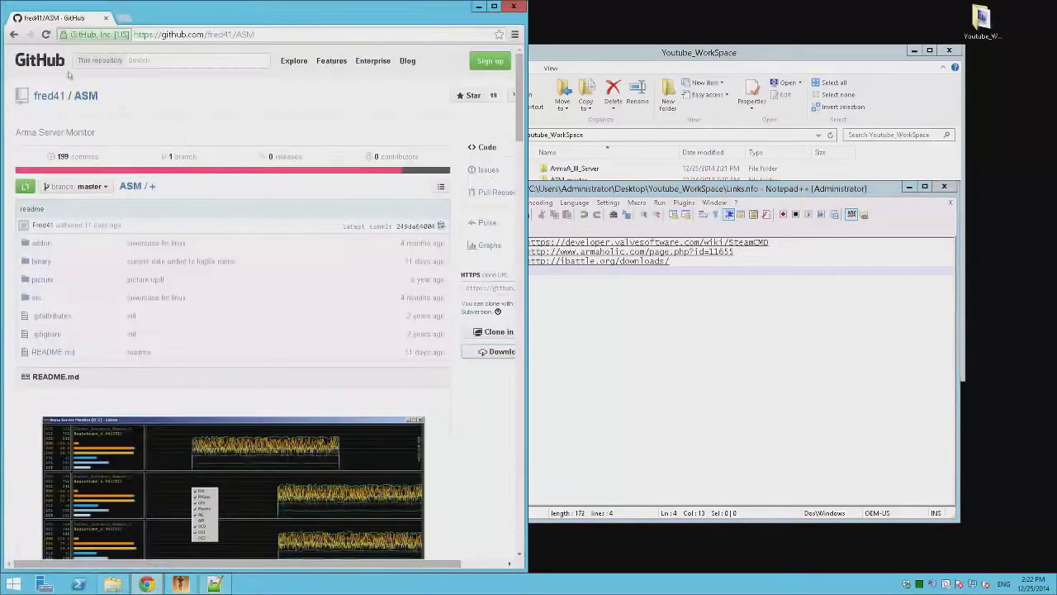
pyautogui.click(136, 39)
pyautogui.hotkey('ctrl', 'c')
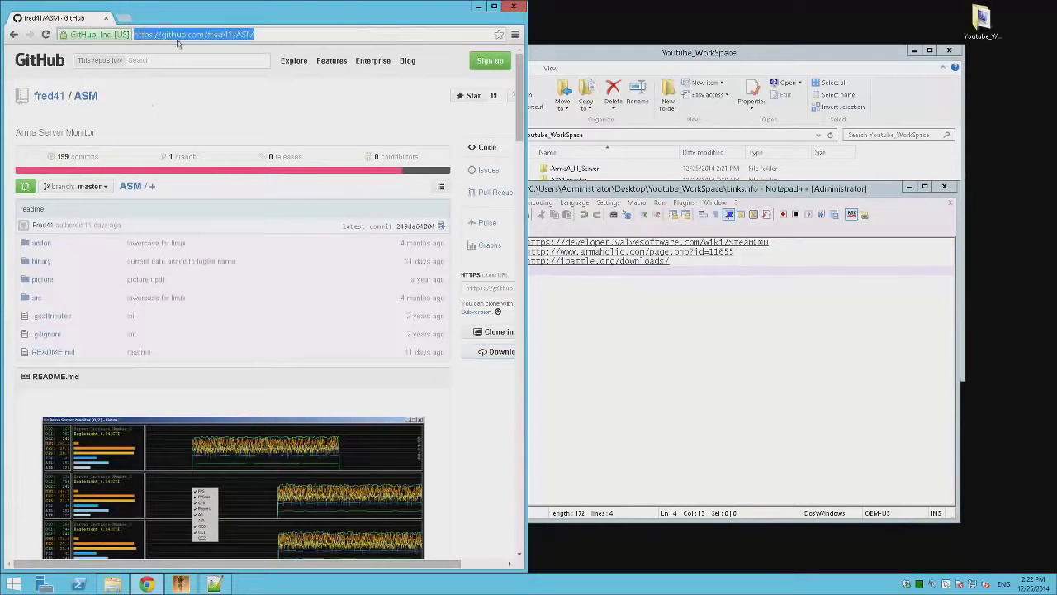
pyautogui.rightClick(183, 35)
pyautogui.click(201, 82)
pyautogui.click(697, 312)
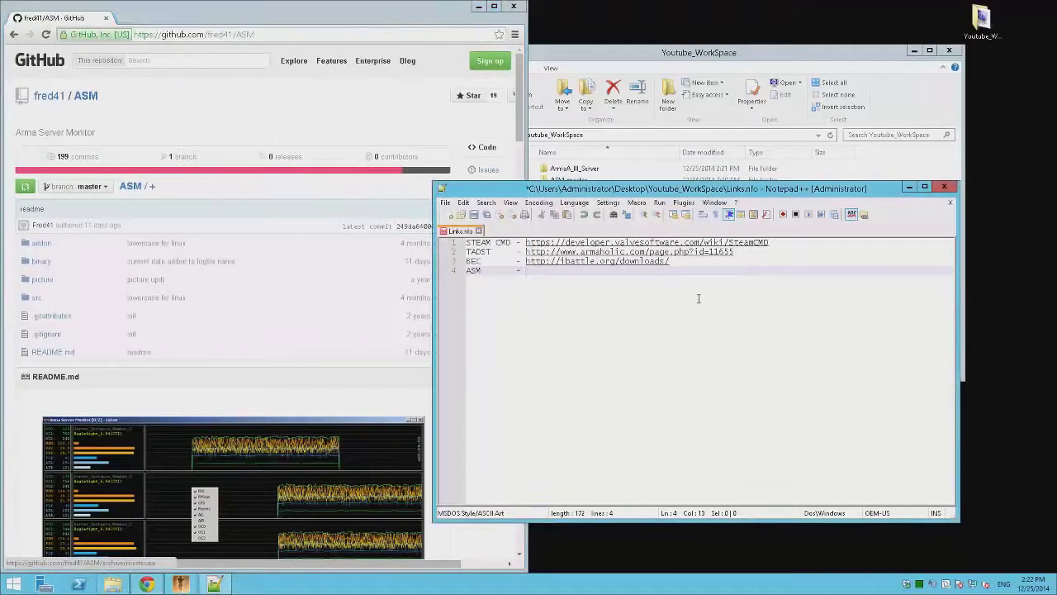
pyautogui.hotkey('ctrl', 'v')
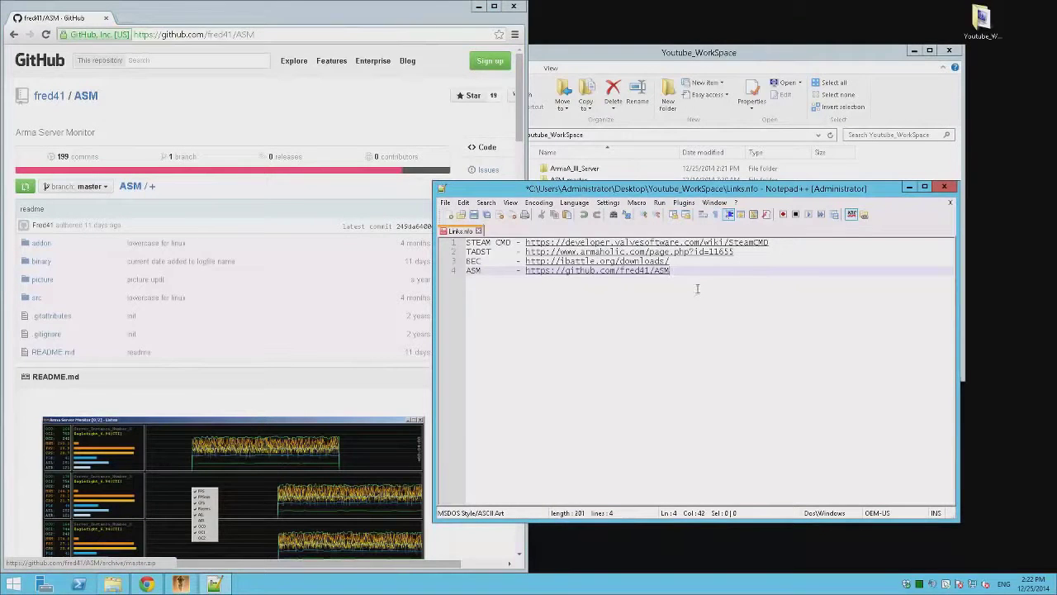
pyautogui.hotkey('ctrl', 's')
pyautogui.click(513, 5)
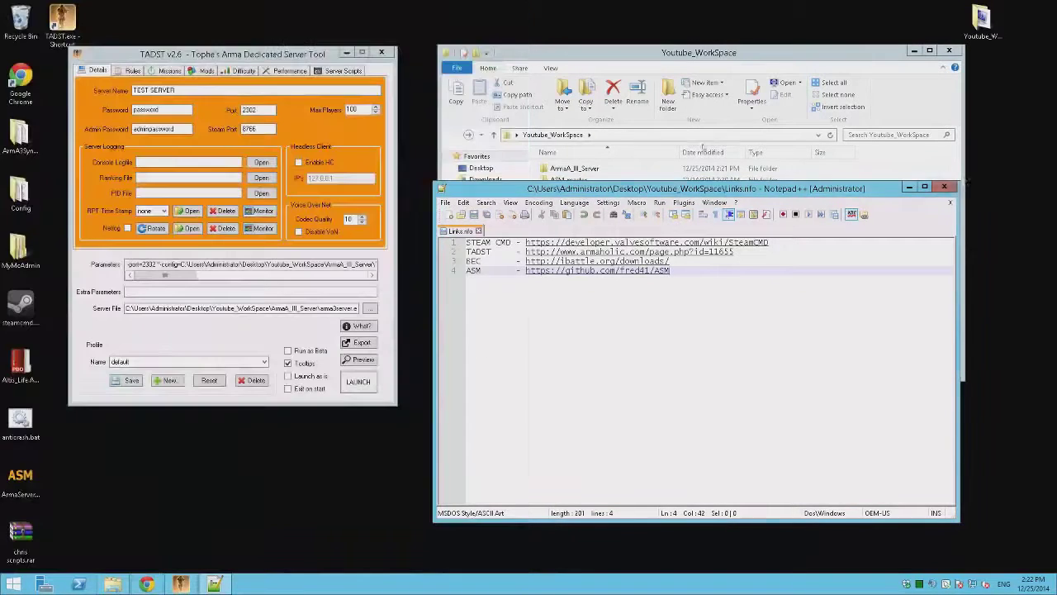
# Step: Close Notepad++ and extract ASM.zip inside ASM-master\addon, opening the resulting ASM folder
pyautogui.click(956, 189)
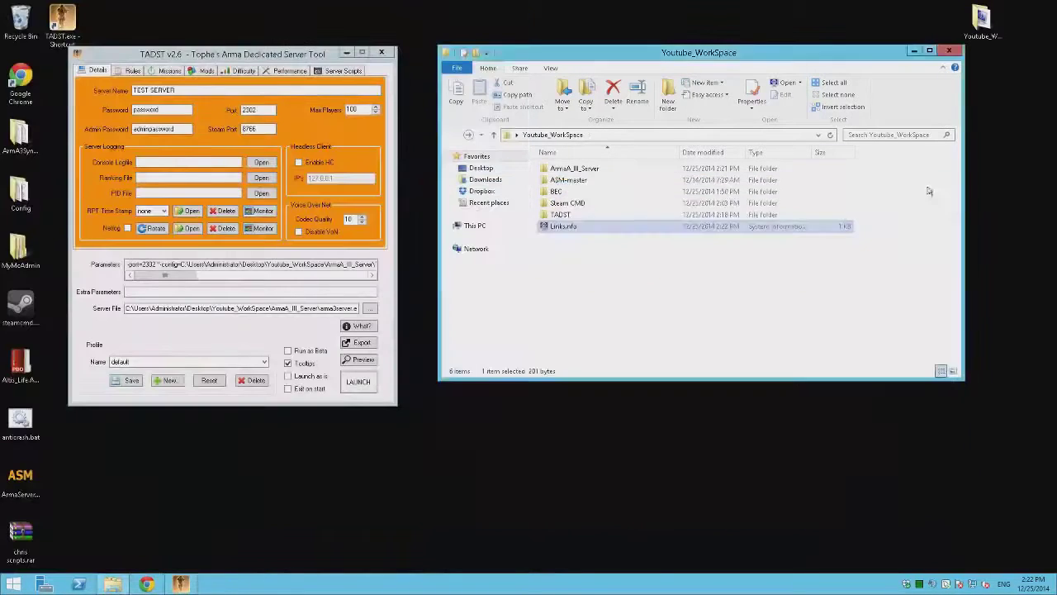
pyautogui.doubleClick(570, 180)
pyautogui.doubleClick(573, 167)
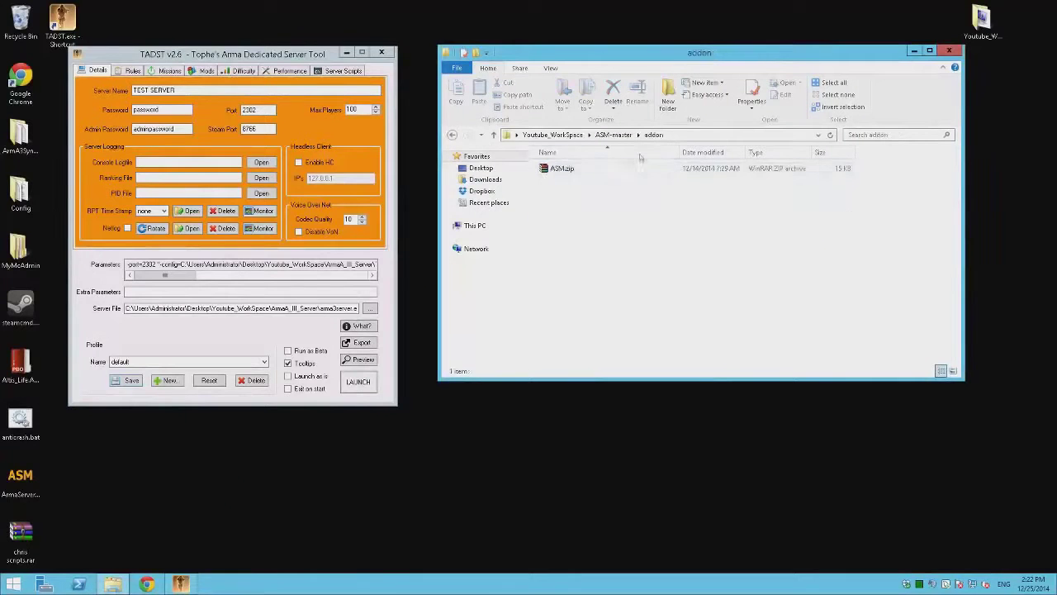
pyautogui.rightClick(580, 169)
pyautogui.press('Escape')
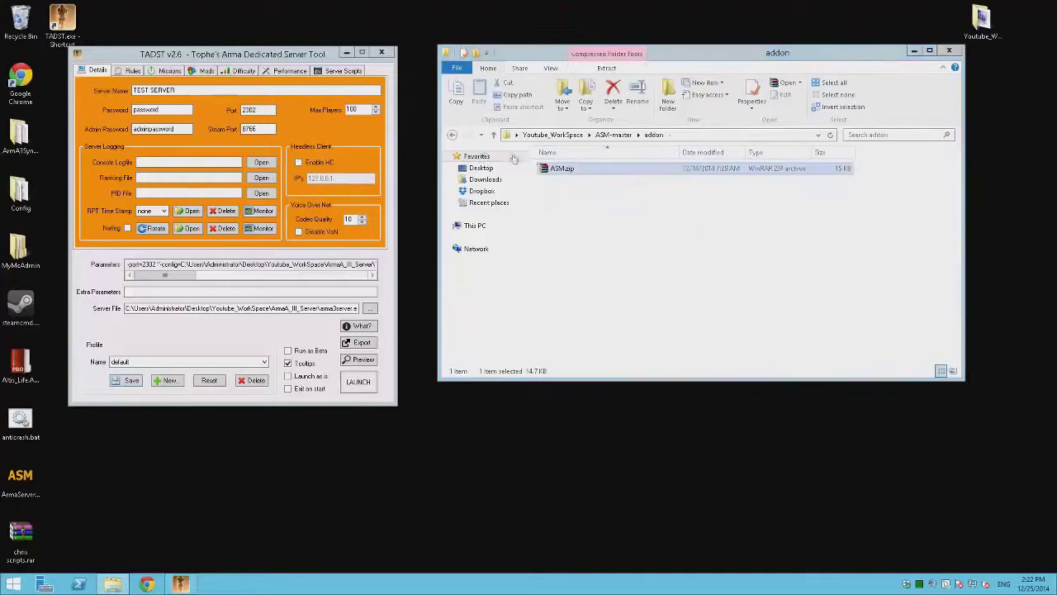
pyautogui.doubleClick(558, 168)
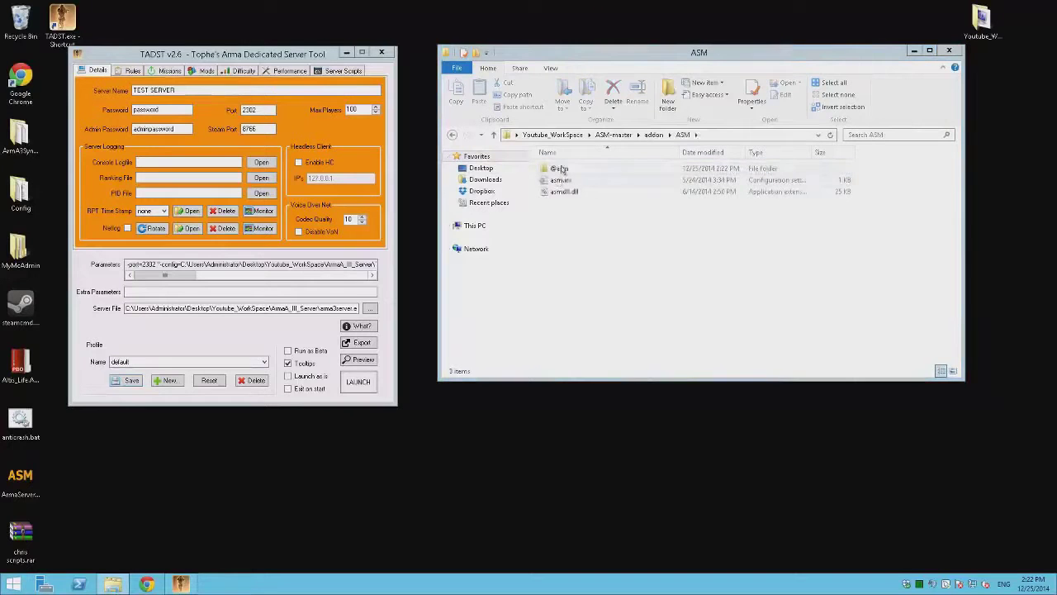
pyautogui.hotkey('ctrl', 'a')
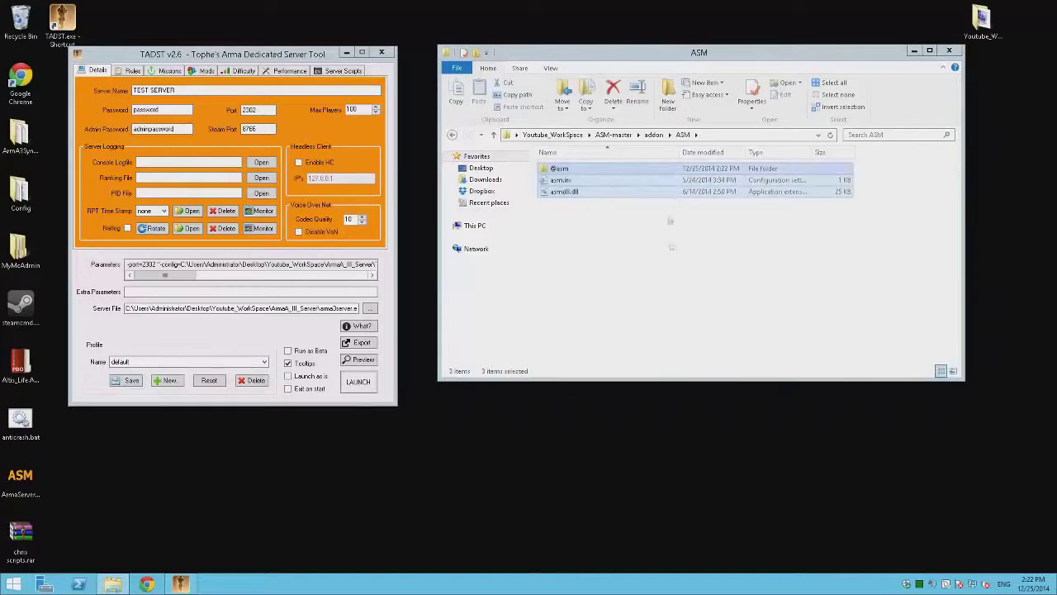
pyautogui.click(643, 238)
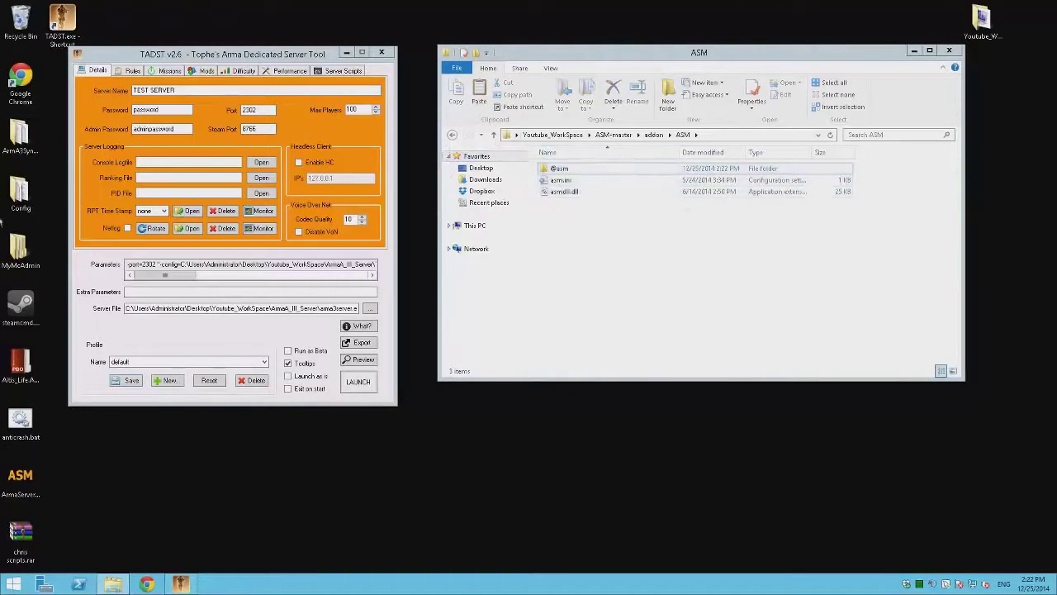
pyautogui.doubleClick(981, 20)
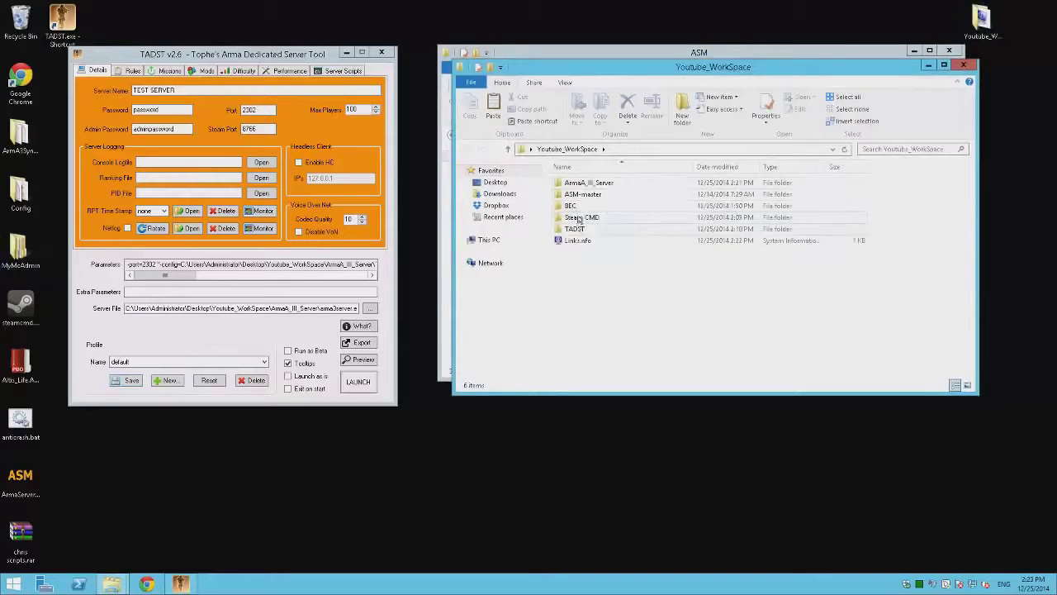
pyautogui.doubleClick(588, 182)
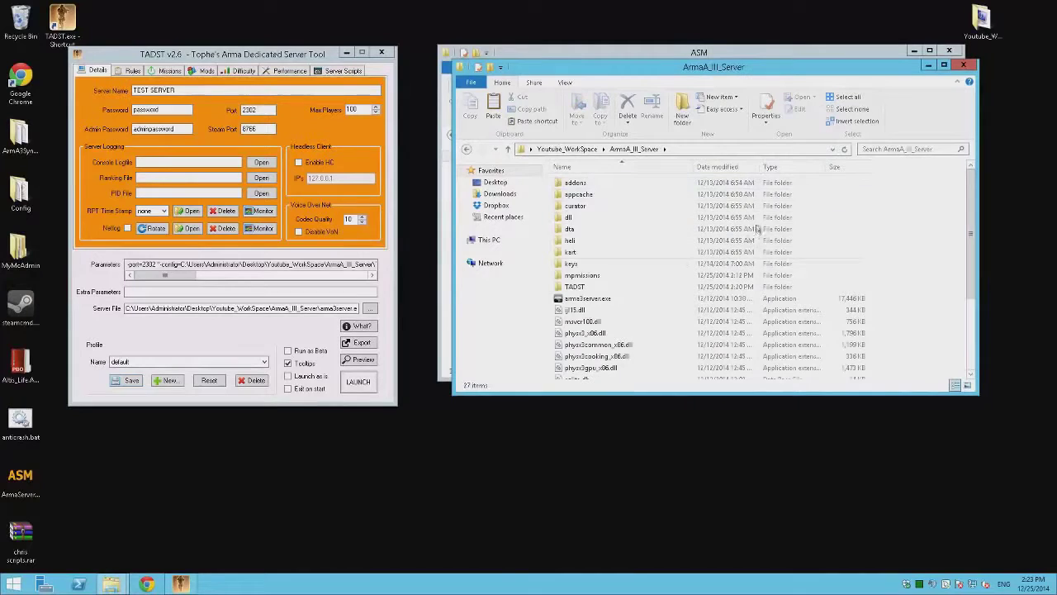
pyautogui.scroll(-3, 756, 227)
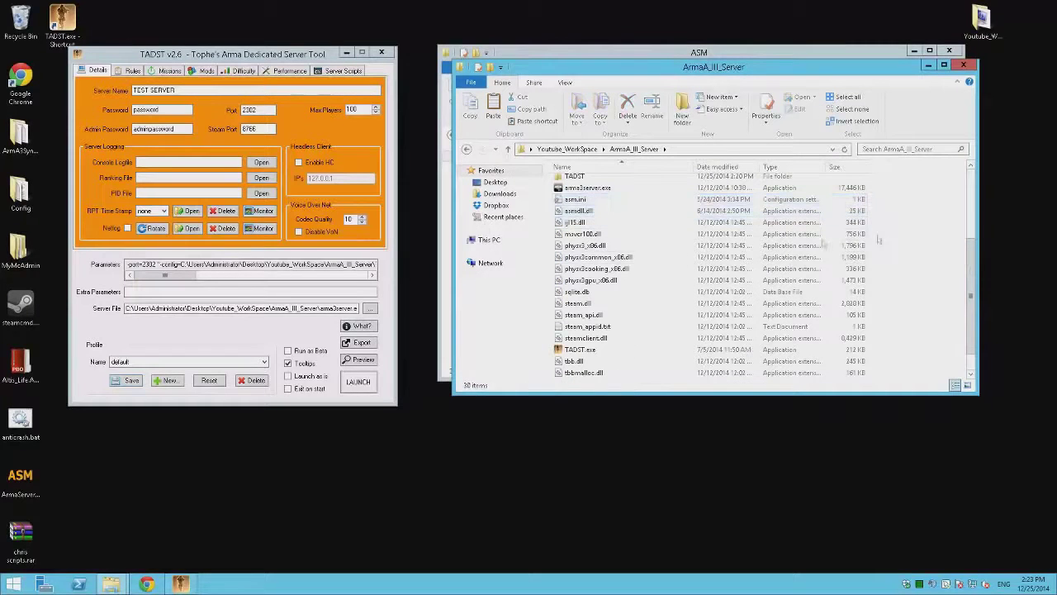
pyautogui.click(202, 72)
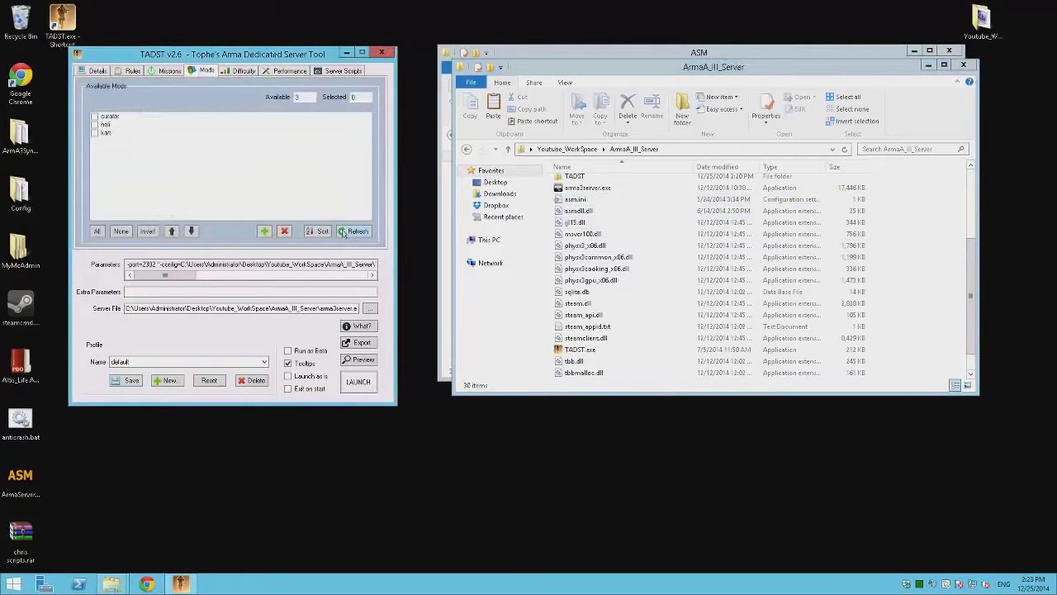
pyautogui.click(345, 233)
pyautogui.click(106, 146)
pyautogui.click(106, 146)
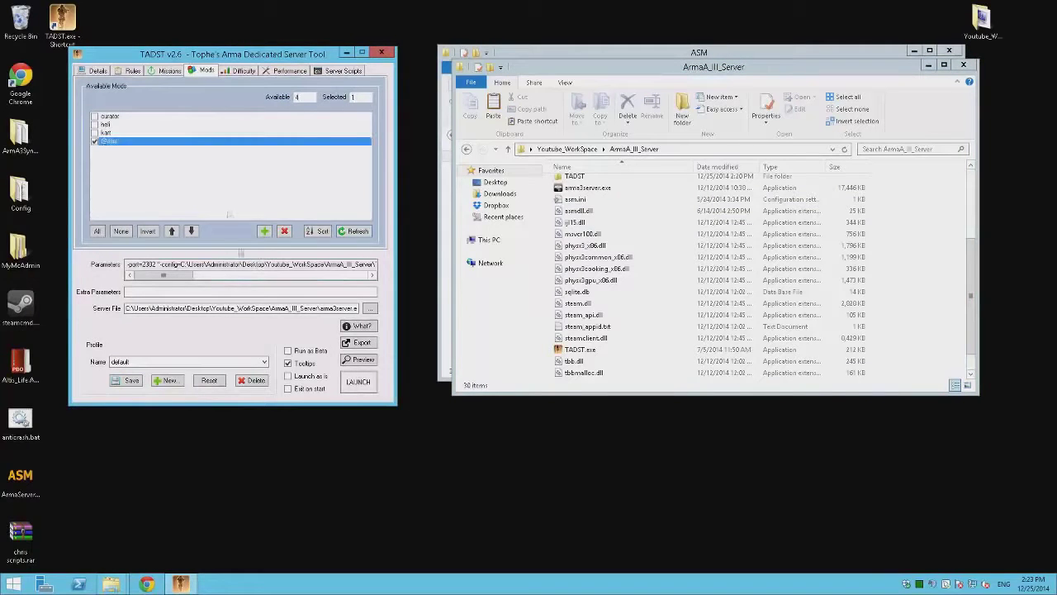
# Step: Save the server profile and close the ArmaA_III_Server folder window
pyautogui.click(132, 381)
pyautogui.click(568, 330)
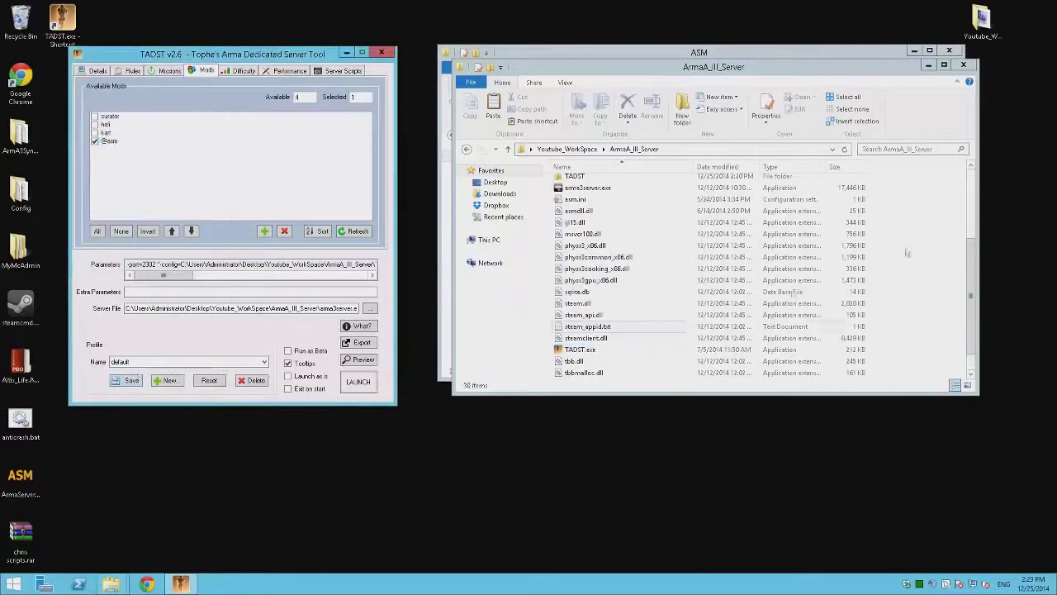
pyautogui.click(931, 198)
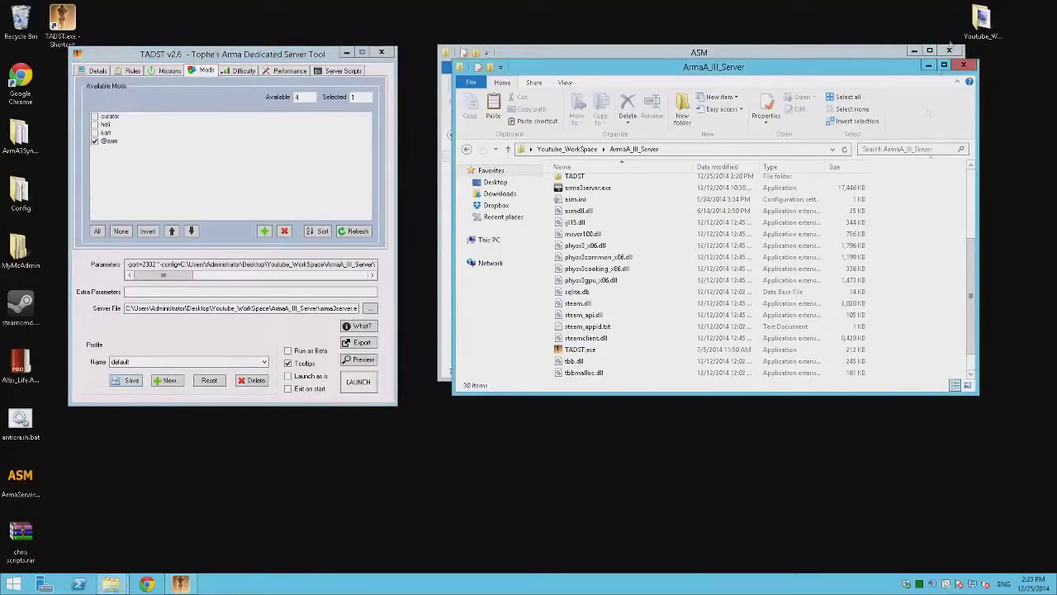
pyautogui.click(963, 65)
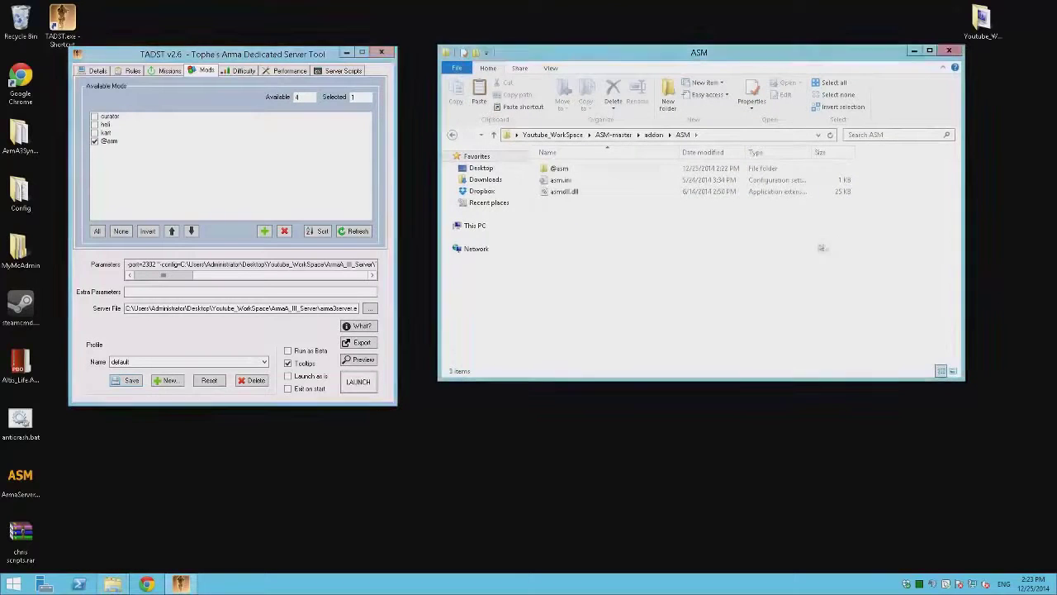
# Step: Run ArmaServerMonitor.exe v1.24 from ASM-master\binary past the security warning, then close it
pyautogui.hotkey('alt', 'Up')
pyautogui.hotkey('alt', 'Up')
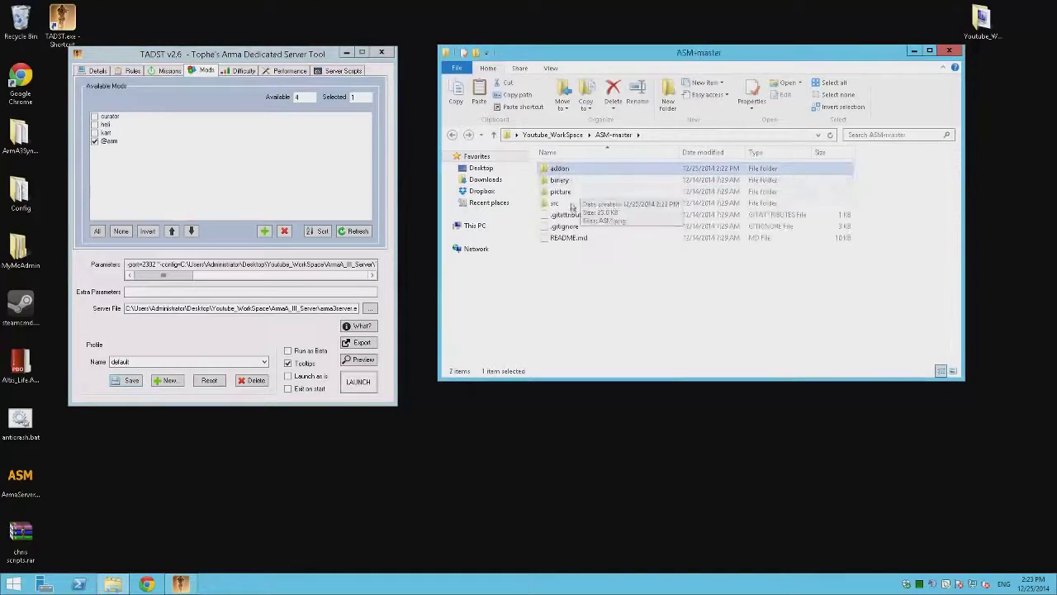
pyautogui.doubleClick(568, 180)
pyautogui.doubleClick(570, 169)
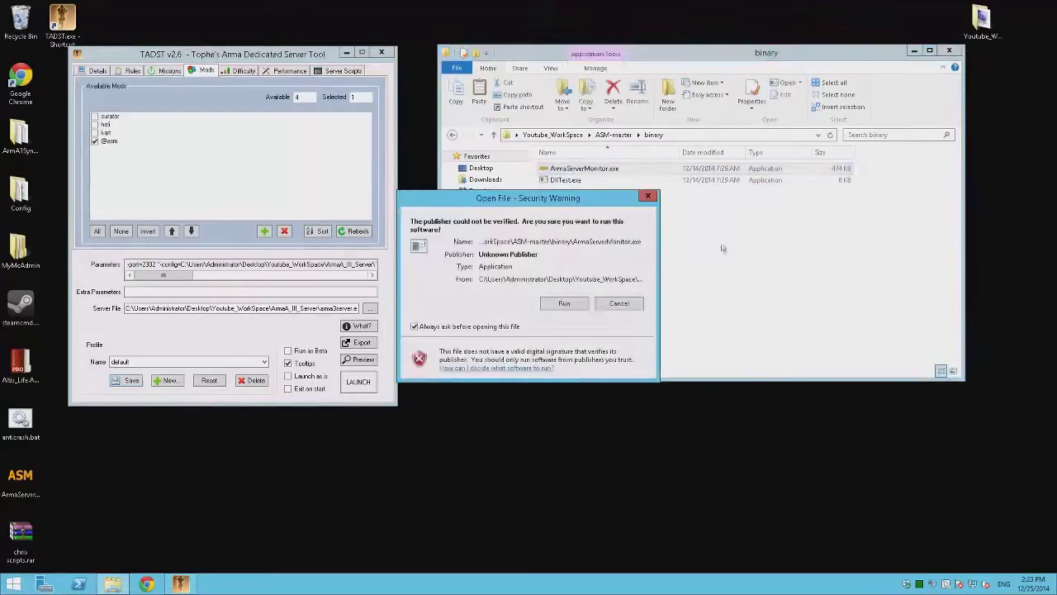
pyautogui.click(564, 304)
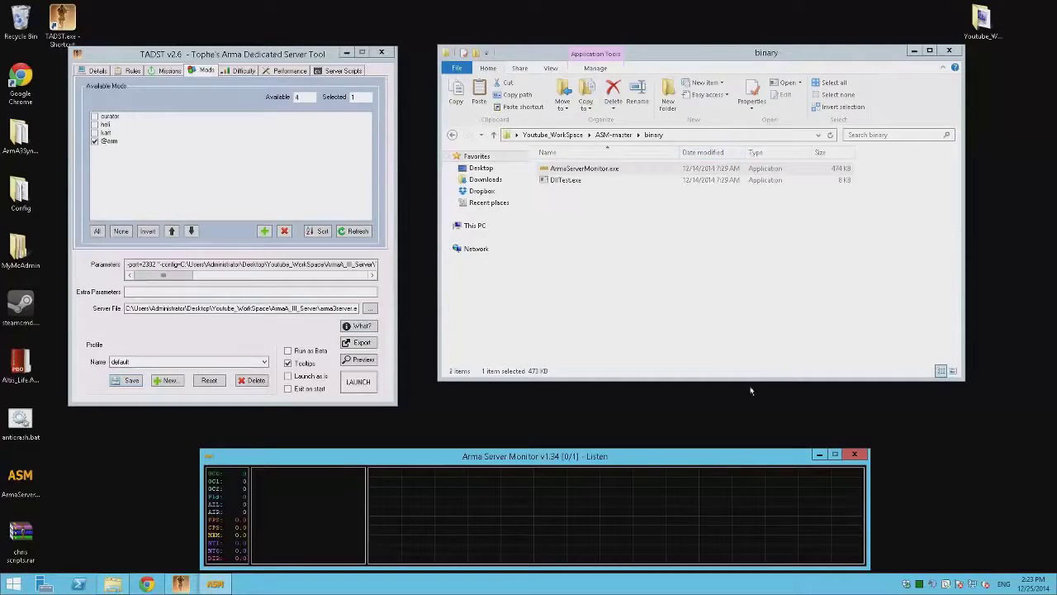
pyautogui.click(859, 457)
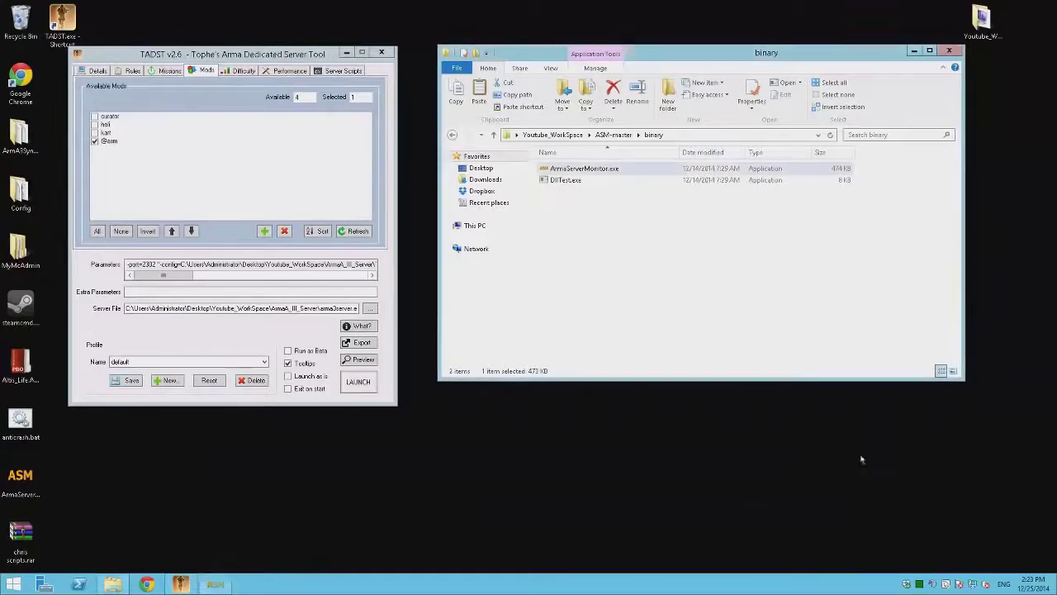
# Step: Navigate from ASM-master to the BEC folder in Youtube_WorkSpace and minimize TADST
pyautogui.click(668, 299)
pyautogui.click(451, 135)
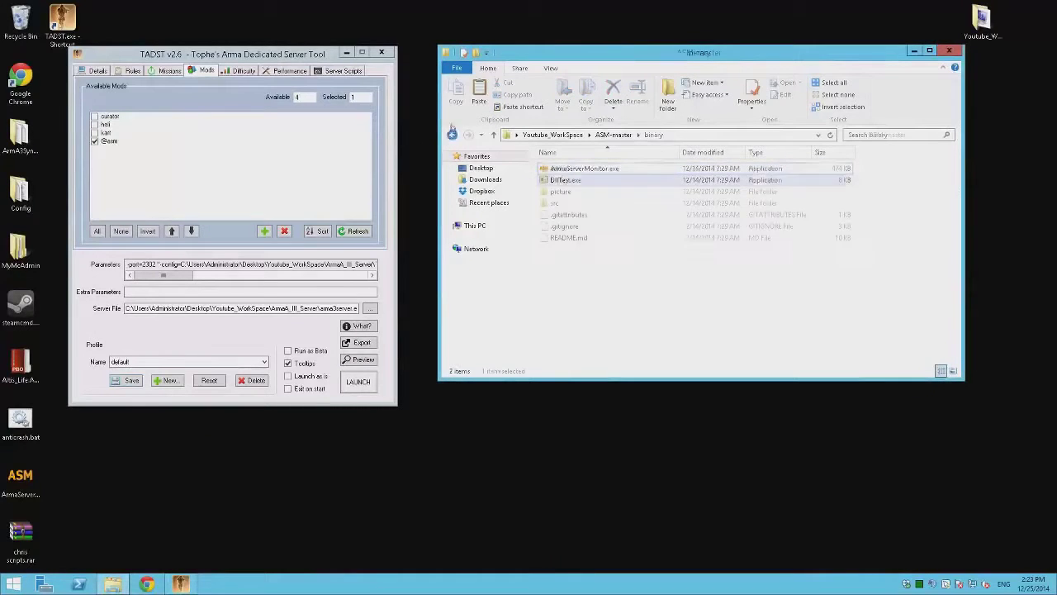
pyautogui.click(450, 134)
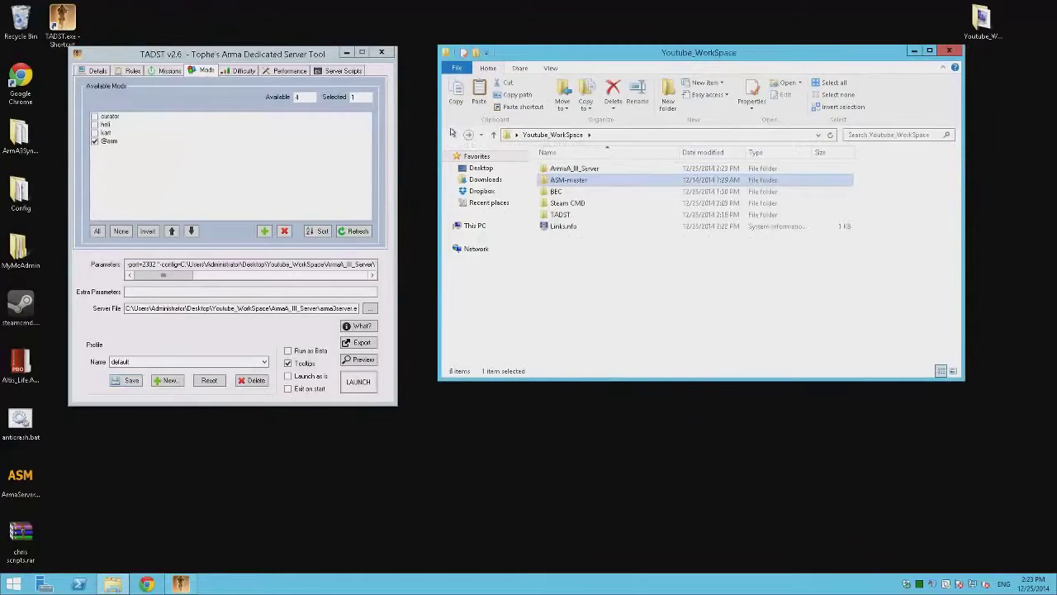
pyautogui.doubleClick(578, 169)
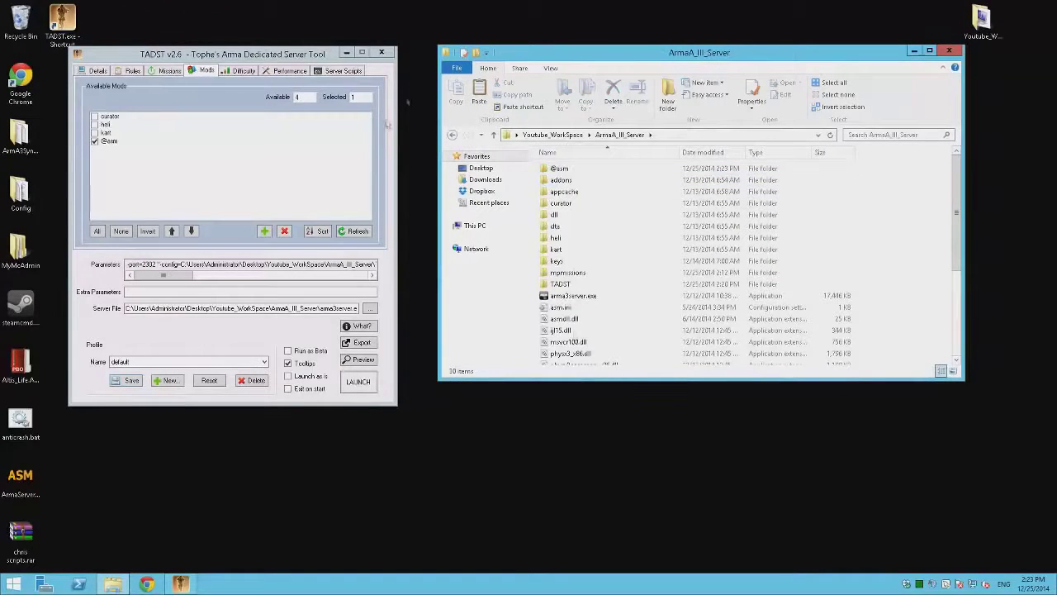
pyautogui.hotkey('alt', 'Left')
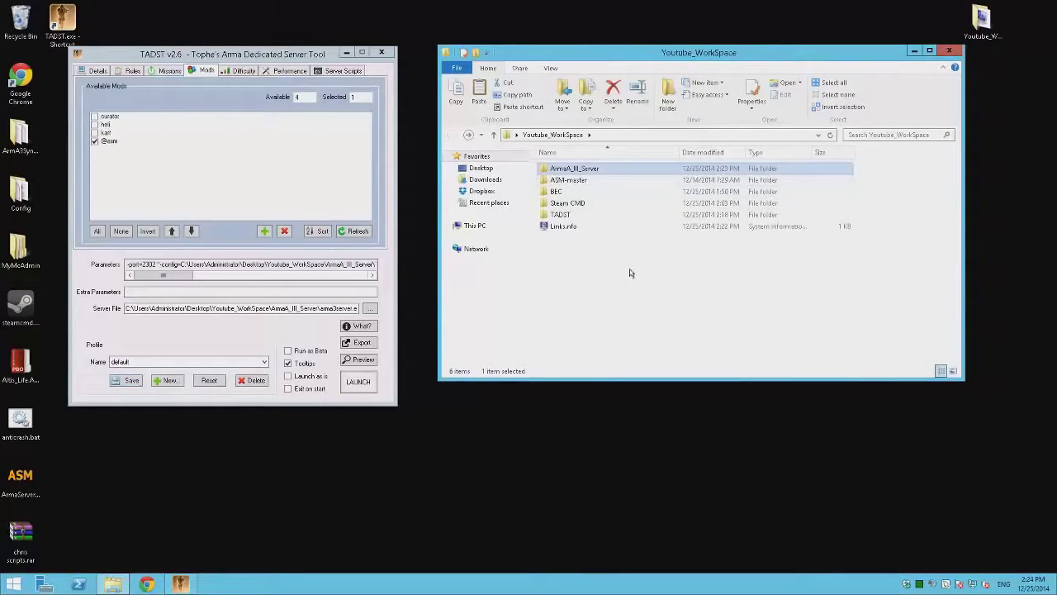
pyautogui.doubleClick(556, 191)
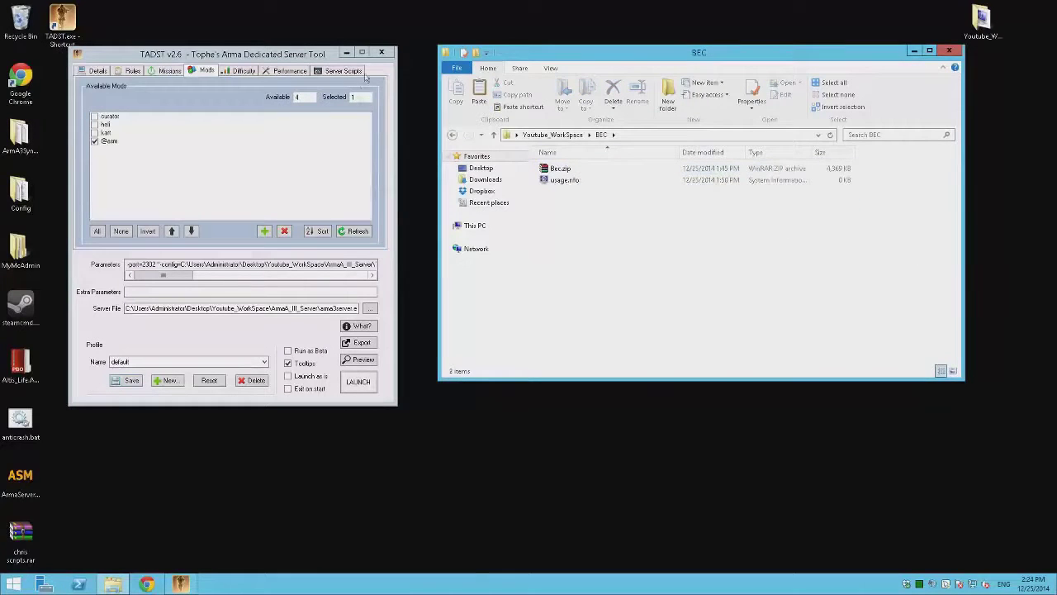
pyautogui.click(347, 53)
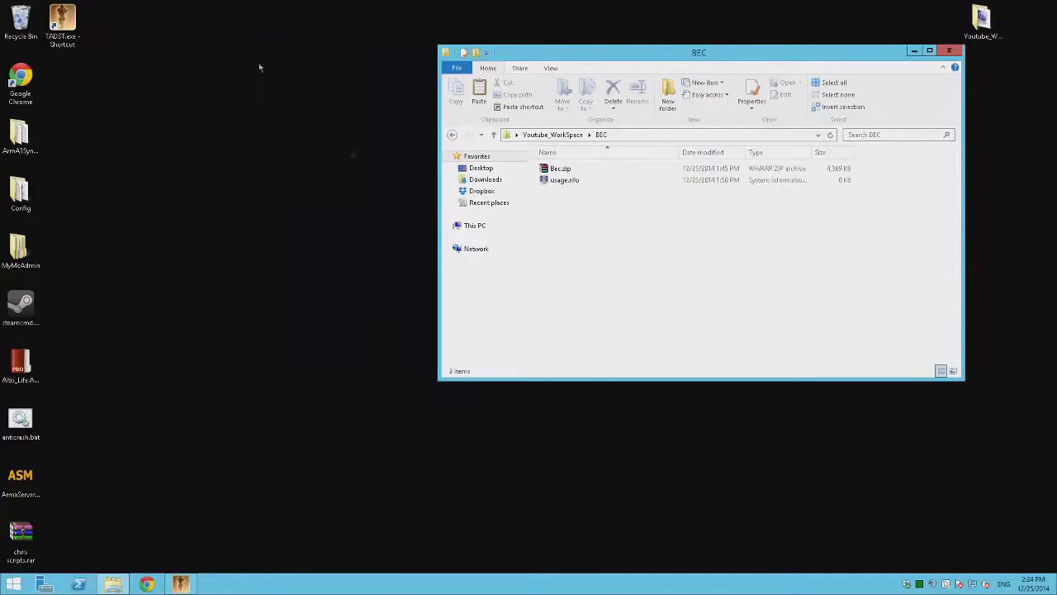
# Step: Extract Bec.zip to a Bec folder and edit Bec\Config\Config.cfg in Notepad++
pyautogui.rightClick(558, 169)
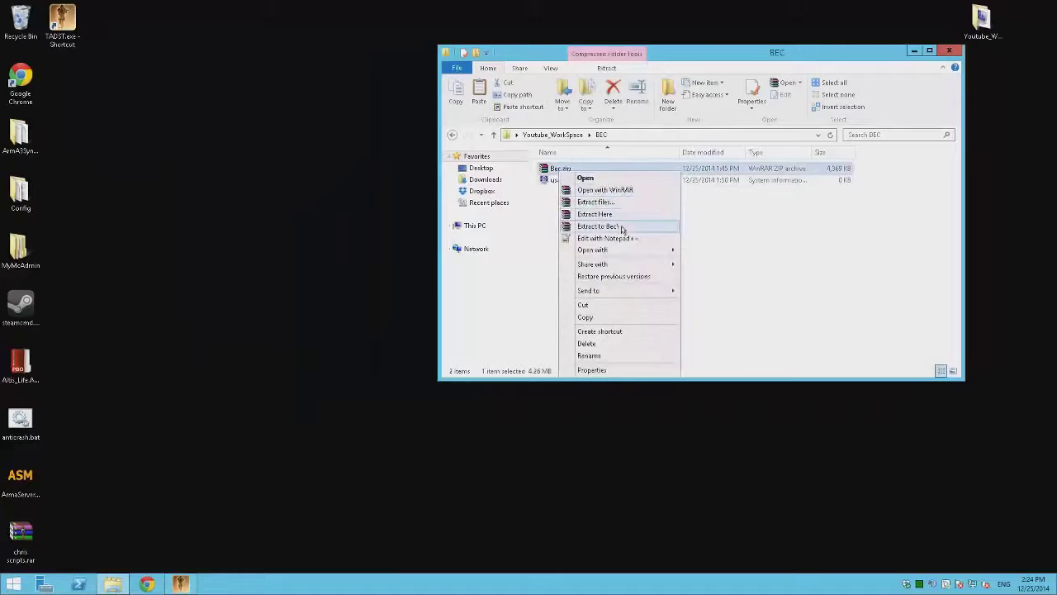
pyautogui.click(621, 228)
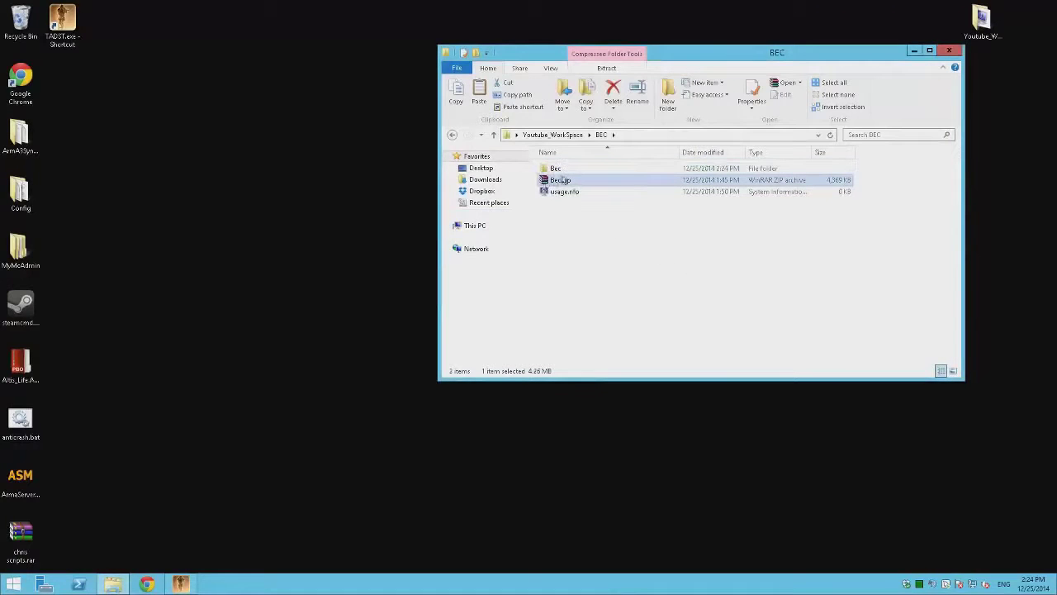
pyautogui.doubleClick(564, 171)
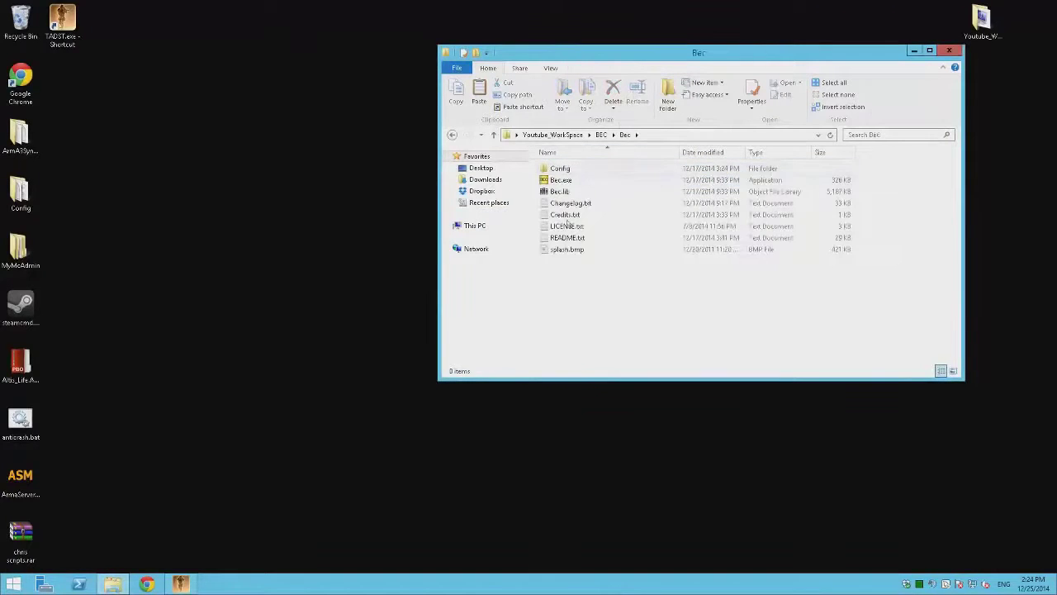
pyautogui.doubleClick(570, 169)
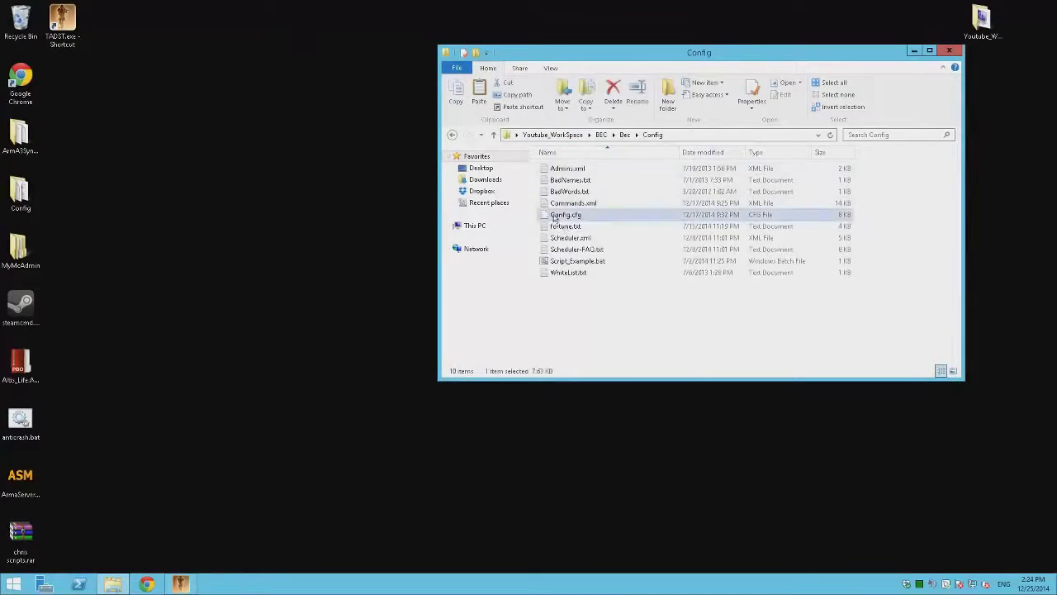
pyautogui.rightClick(555, 216)
pyautogui.click(596, 236)
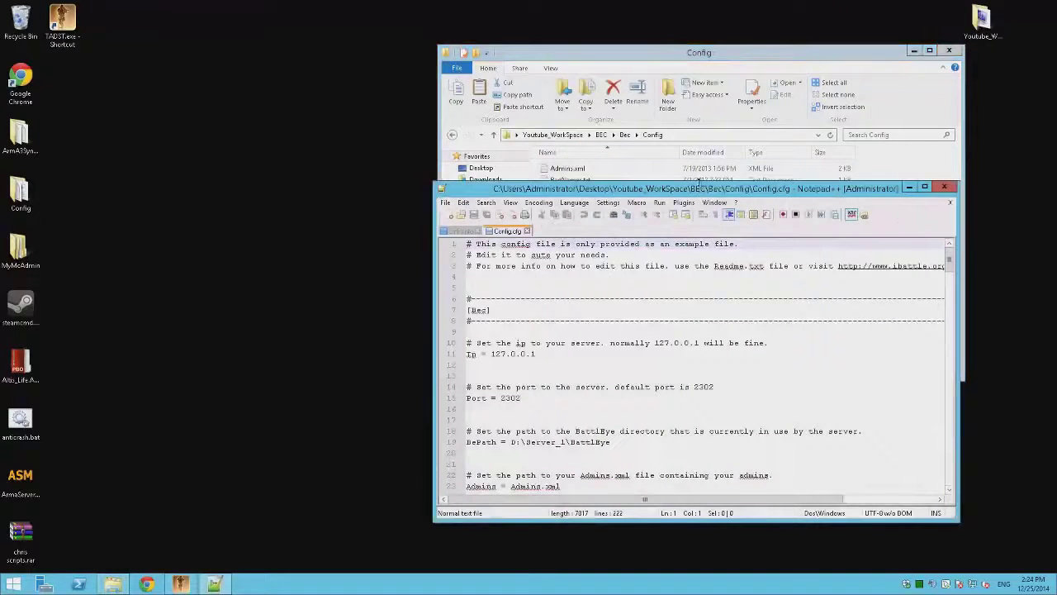
# Step: Maximize Notepad++ and comment out the Admins = Admins.xml line with #
pyautogui.press('super+shift+Up')
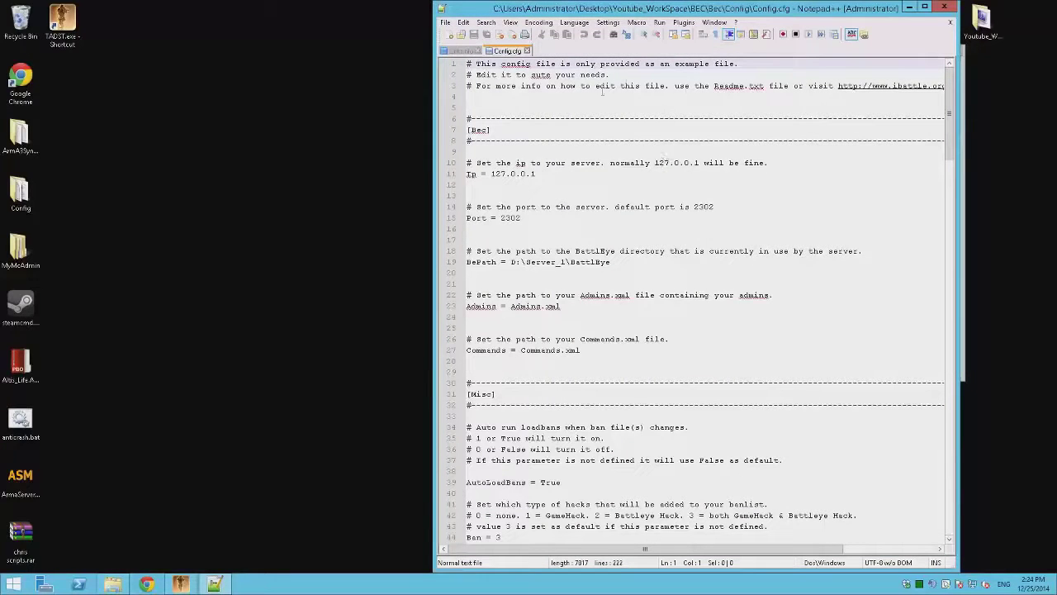
pyautogui.click(925, 7)
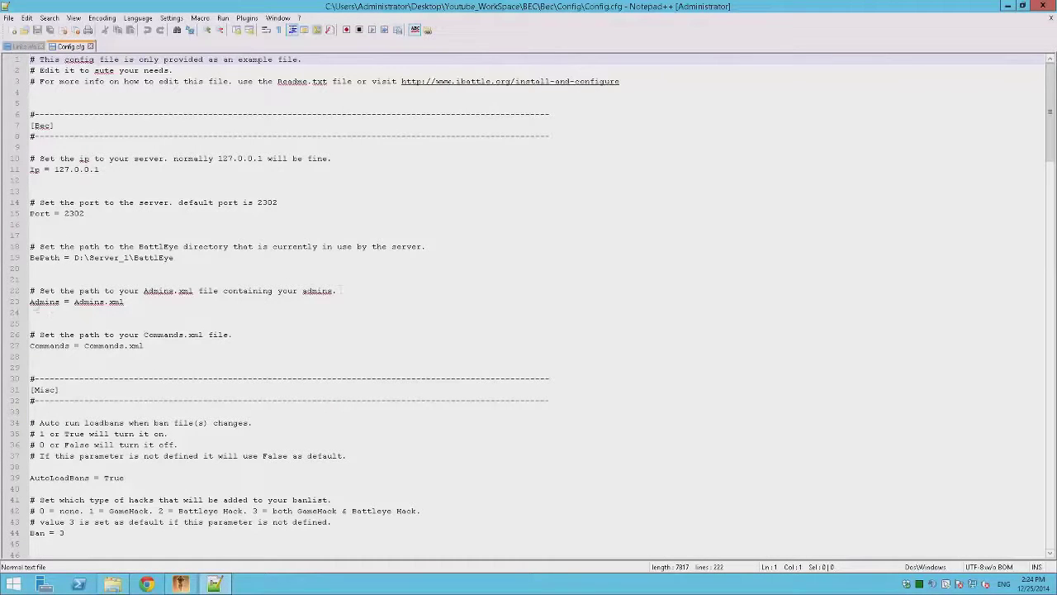
pyautogui.click(33, 302)
pyautogui.press('Up')
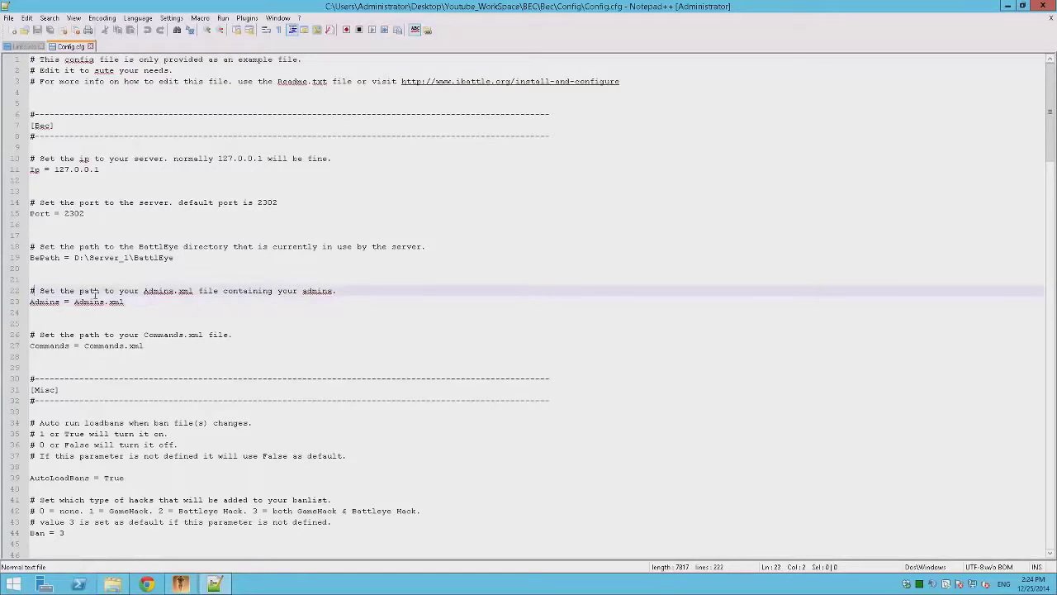
pyautogui.press('Down')
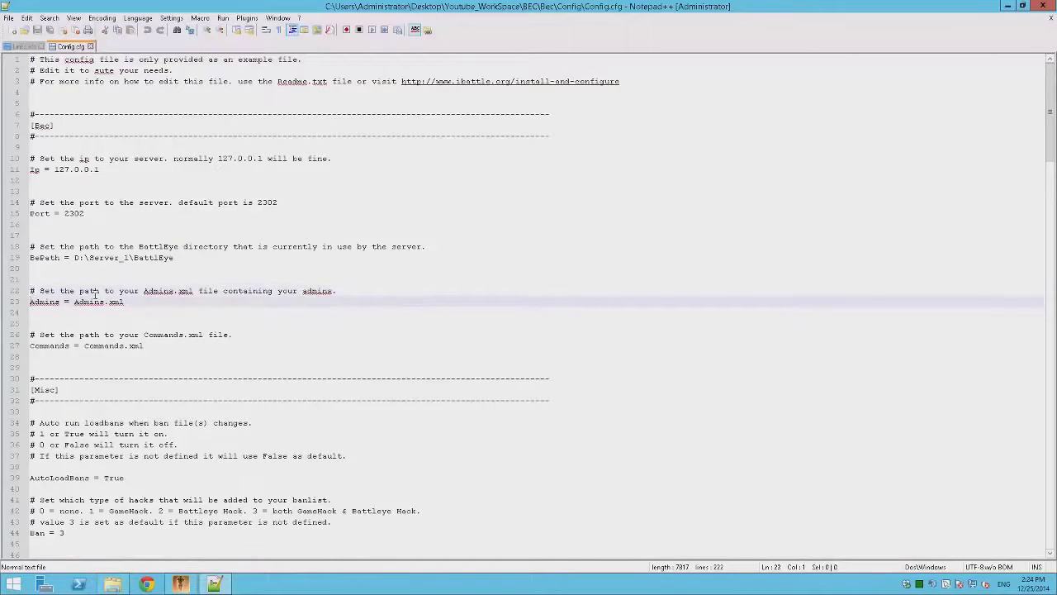
pyautogui.write('#')
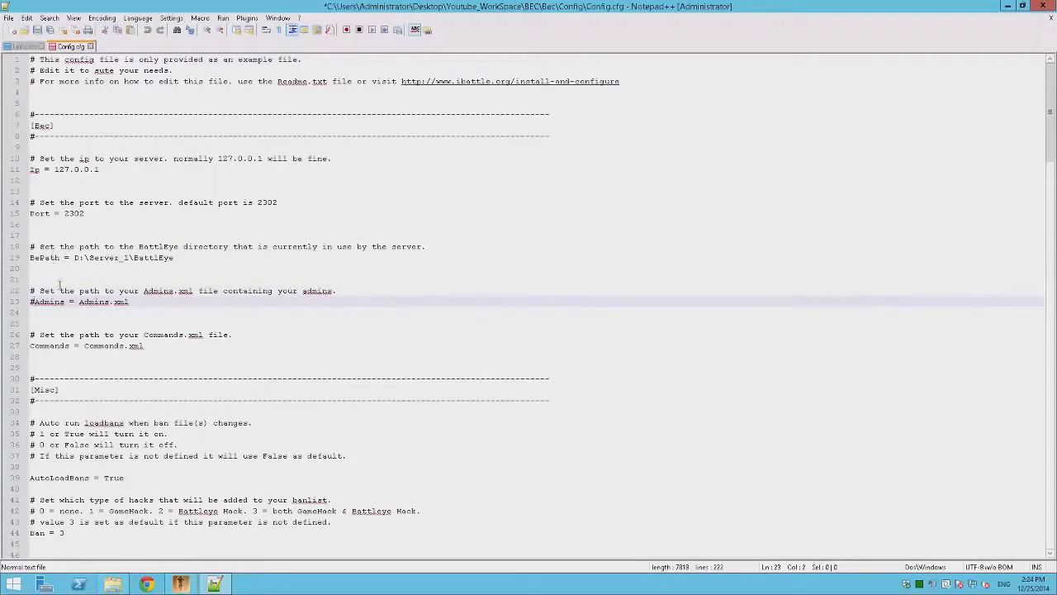
pyautogui.click(52, 335)
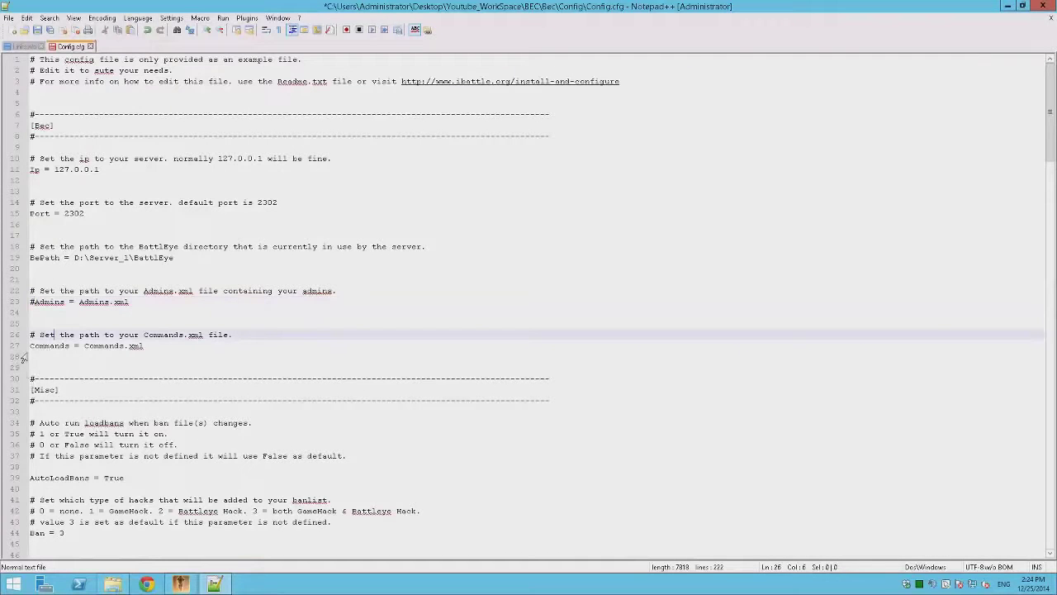
pyautogui.click(24, 346)
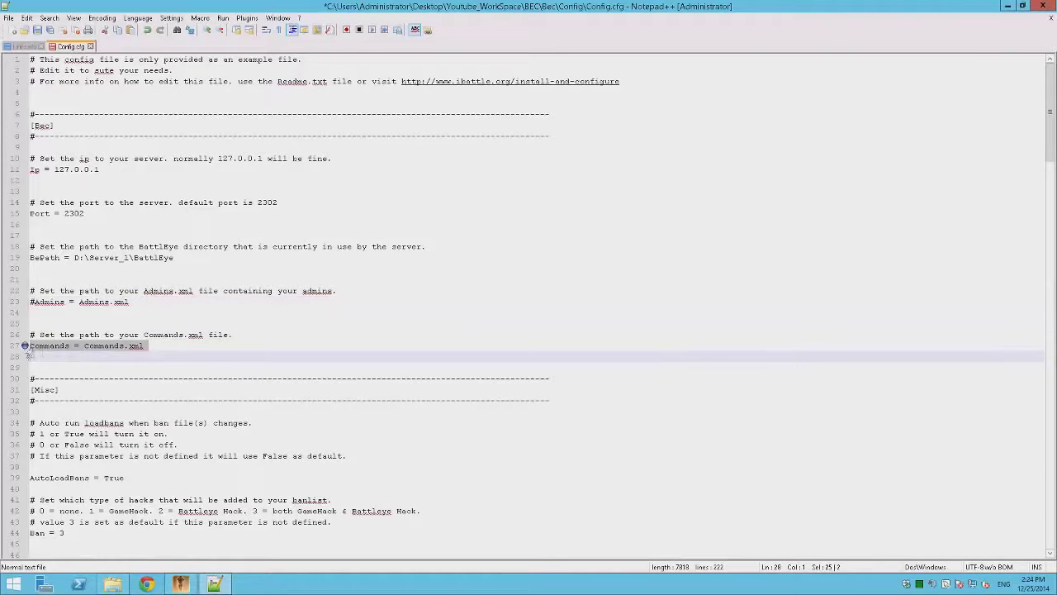
pyautogui.press('Left')
# Step: Leave the AsciiNickOnly = False line uncommented
pyautogui.scroll(-6, 144, 370)
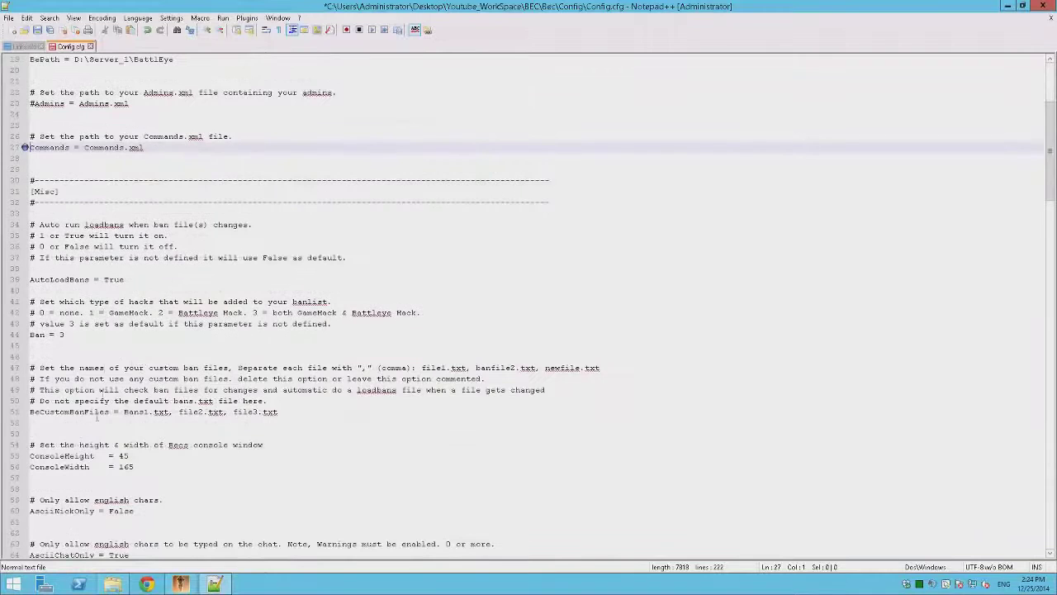
pyautogui.scroll(-5, 77, 453)
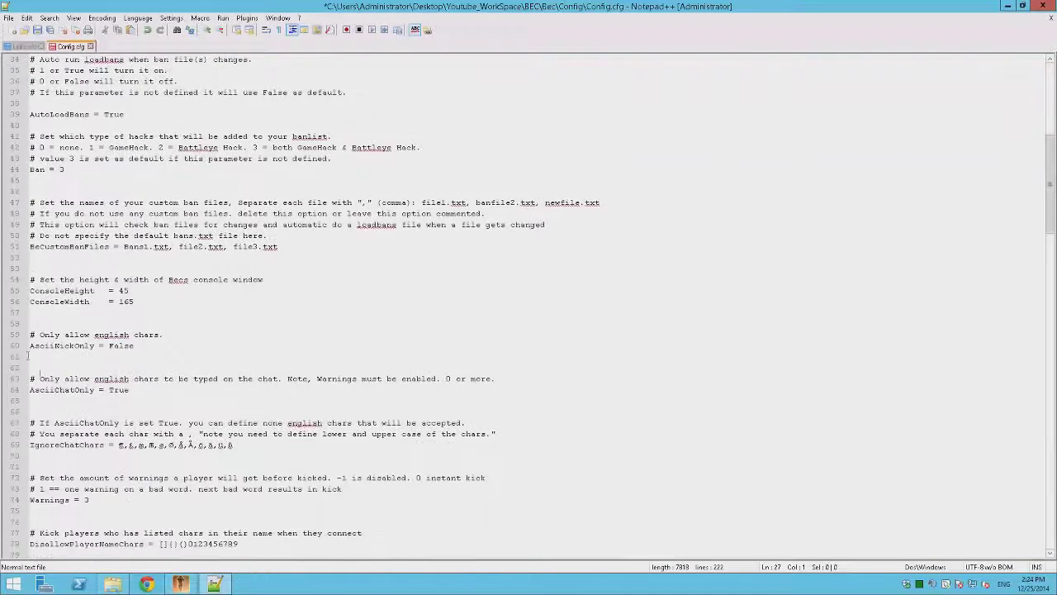
pyautogui.click(39, 346)
pyautogui.press('Home')
pyautogui.write('#')
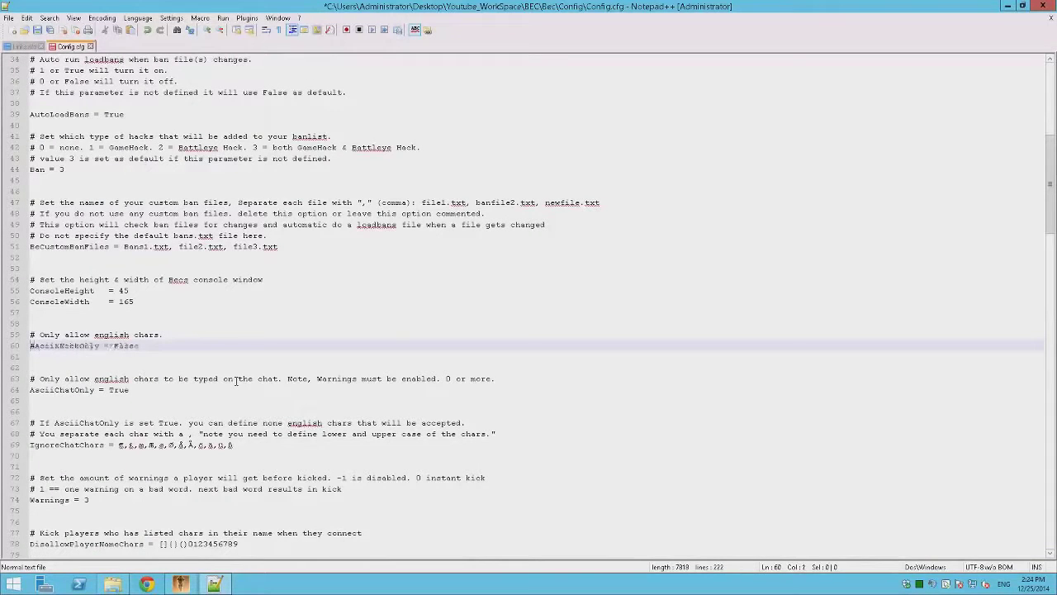
pyautogui.click(26, 394)
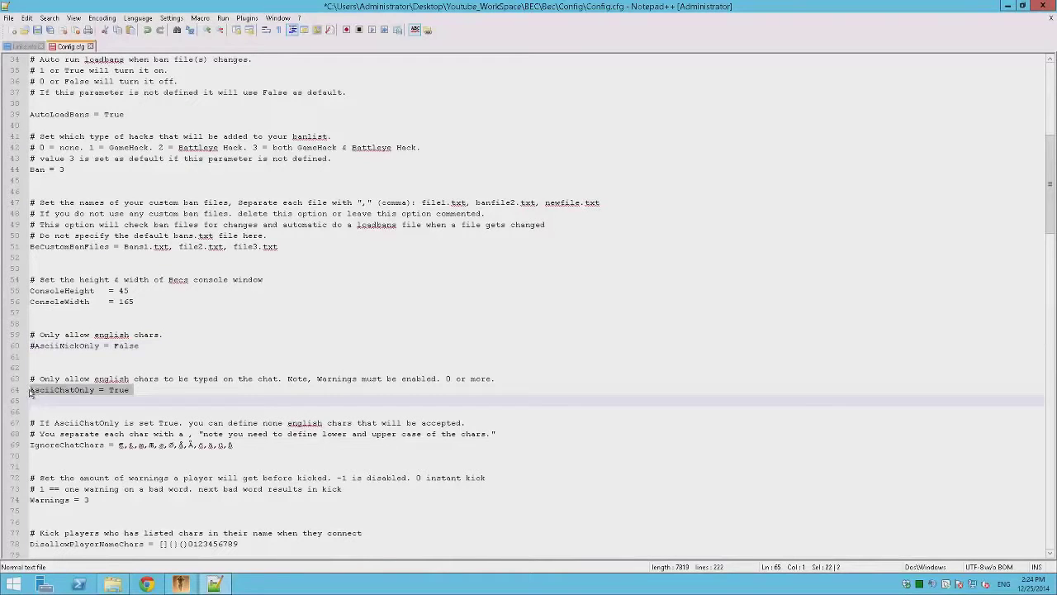
pyautogui.click(37, 346)
pyautogui.press('Home')
pyautogui.press('Delete')
# Step: Clear the IgnoreChatChars, Warnings and DisallowPlayerNameChars values and set MinPlayerNameLength to 5
pyautogui.scroll(-3, 324, 352)
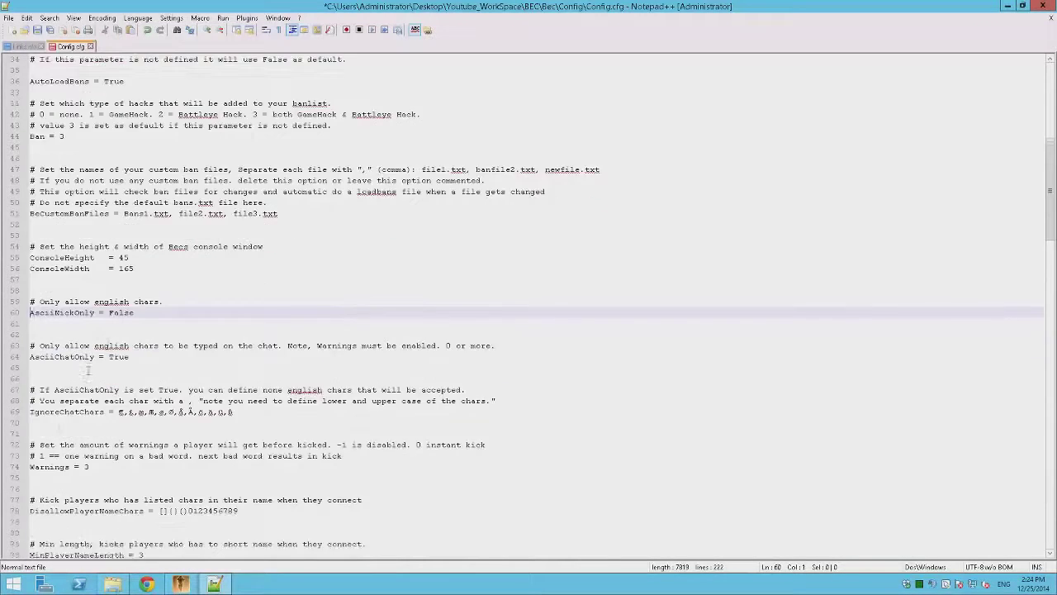
pyautogui.moveTo(237, 346); pyautogui.dragTo(115, 346)
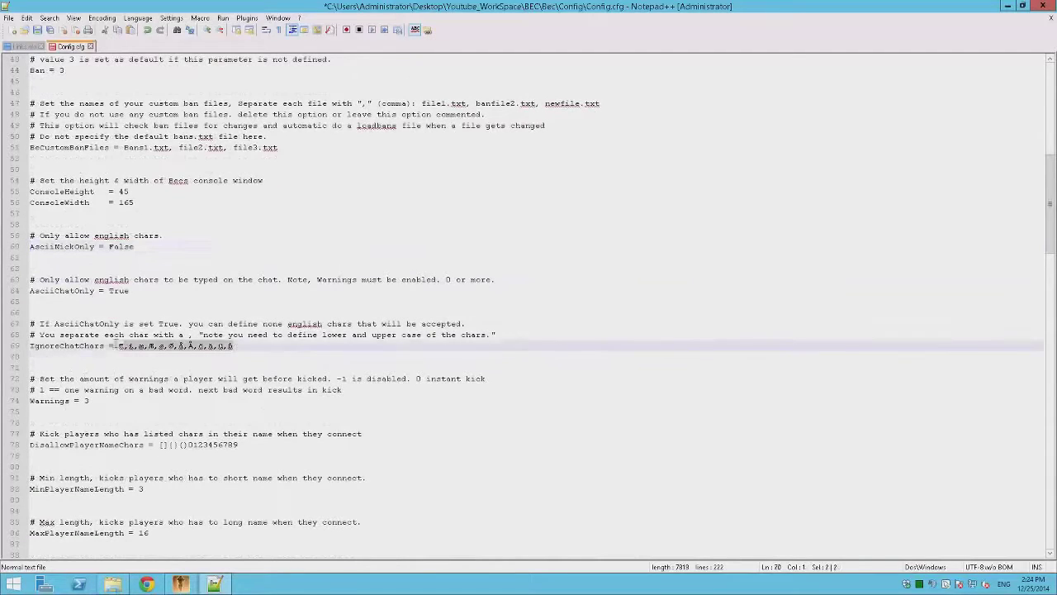
pyautogui.press('Delete')
pyautogui.click(95, 400)
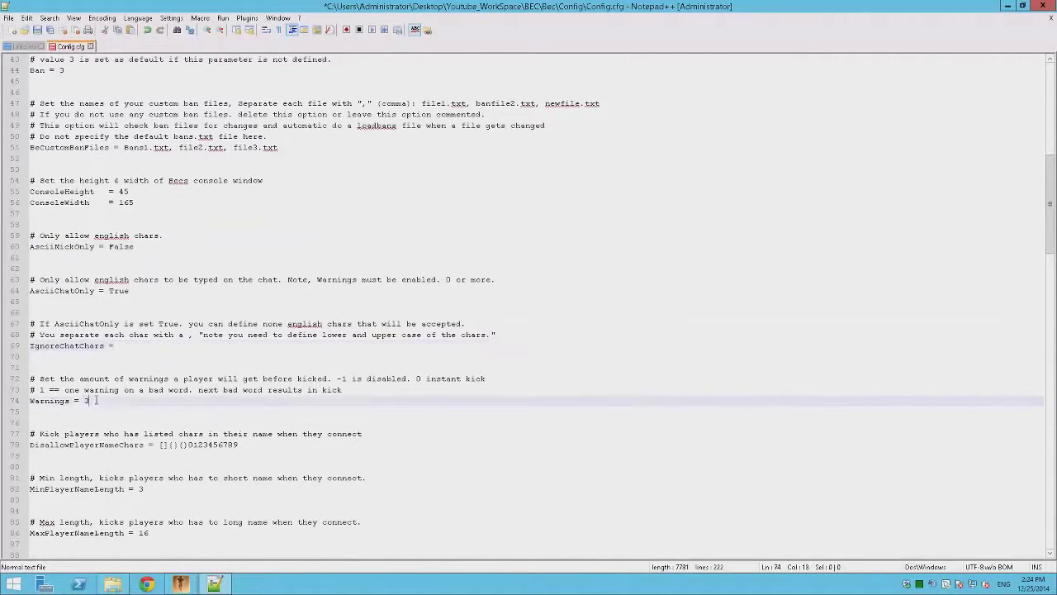
pyautogui.press('BackSpace')
pyautogui.press('BackSpace')
pyautogui.scroll(-1, 273, 440)
pyautogui.moveTo(264, 410); pyautogui.dragTo(151, 410)
pyautogui.press('Delete')
pyautogui.scroll(-1, 160, 450)
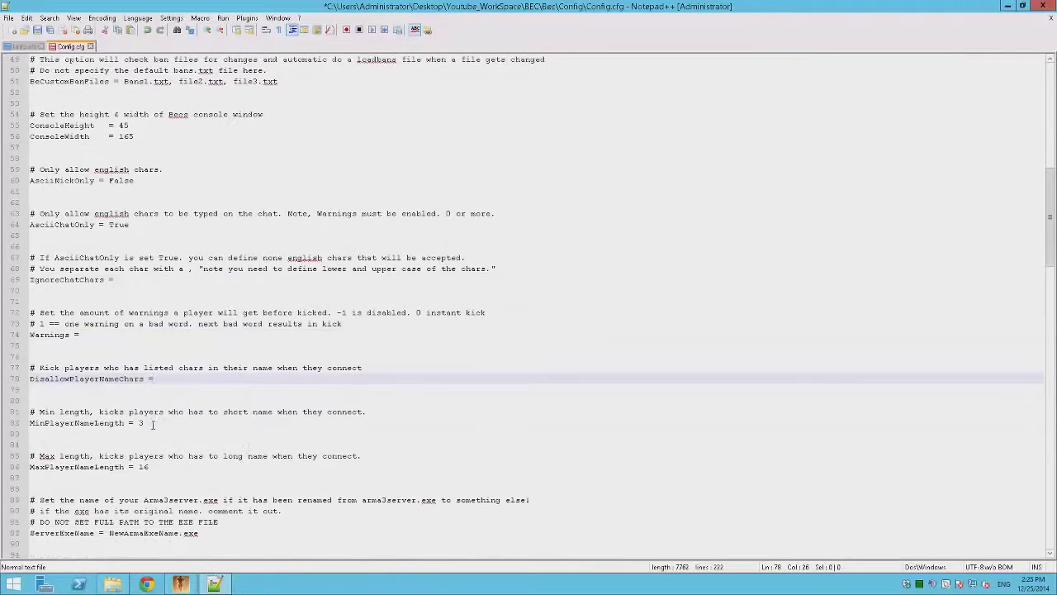
pyautogui.click(202, 423)
pyautogui.write('5')
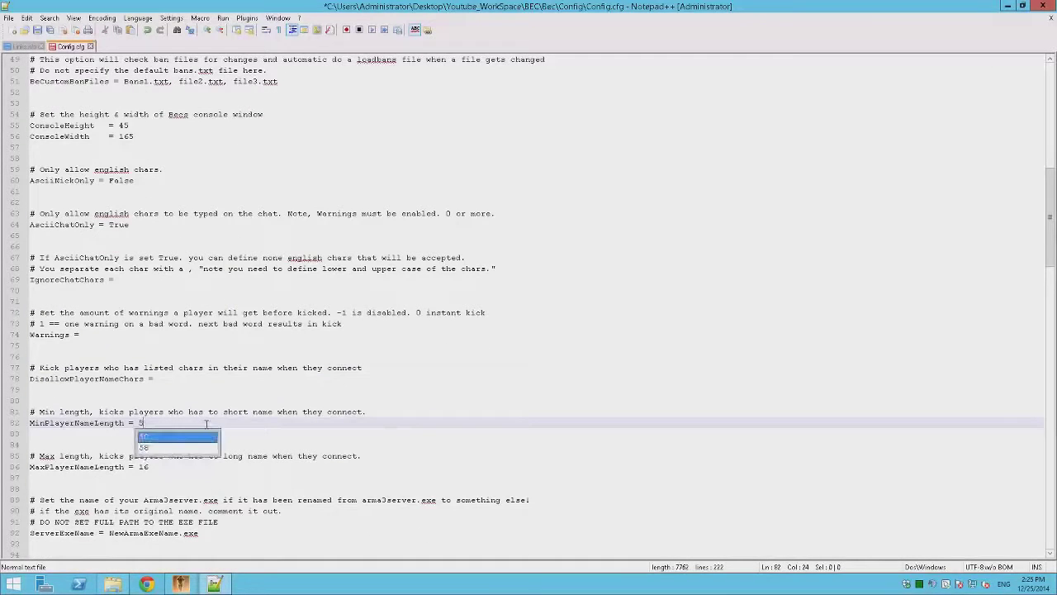
pyautogui.click(475, 443)
# Step: Comment out the ServerExeName and WhiteListFile lines with #
pyautogui.scroll(-4, 153, 421)
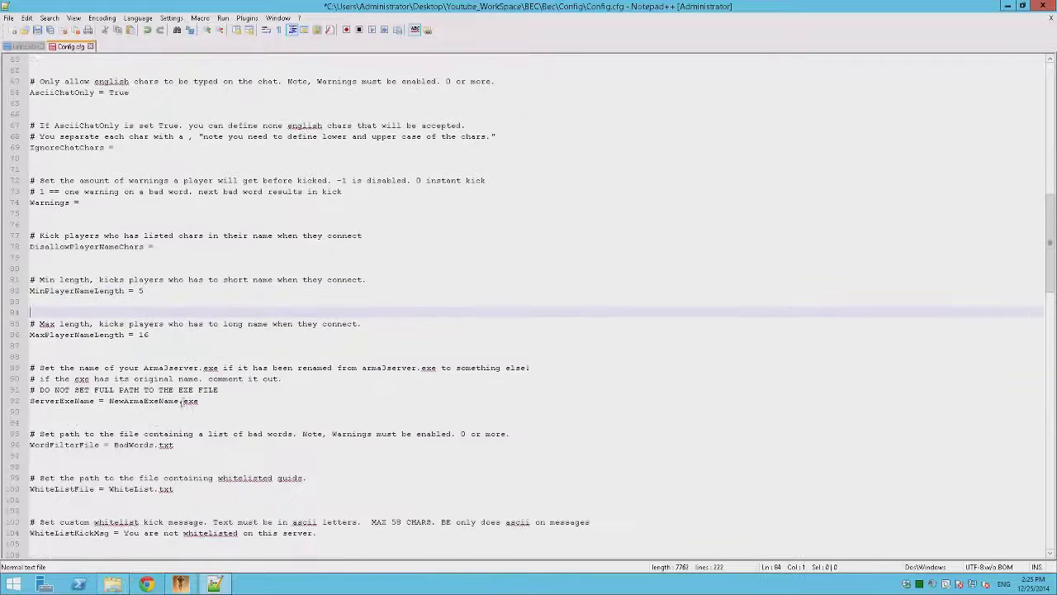
pyautogui.click(33, 402)
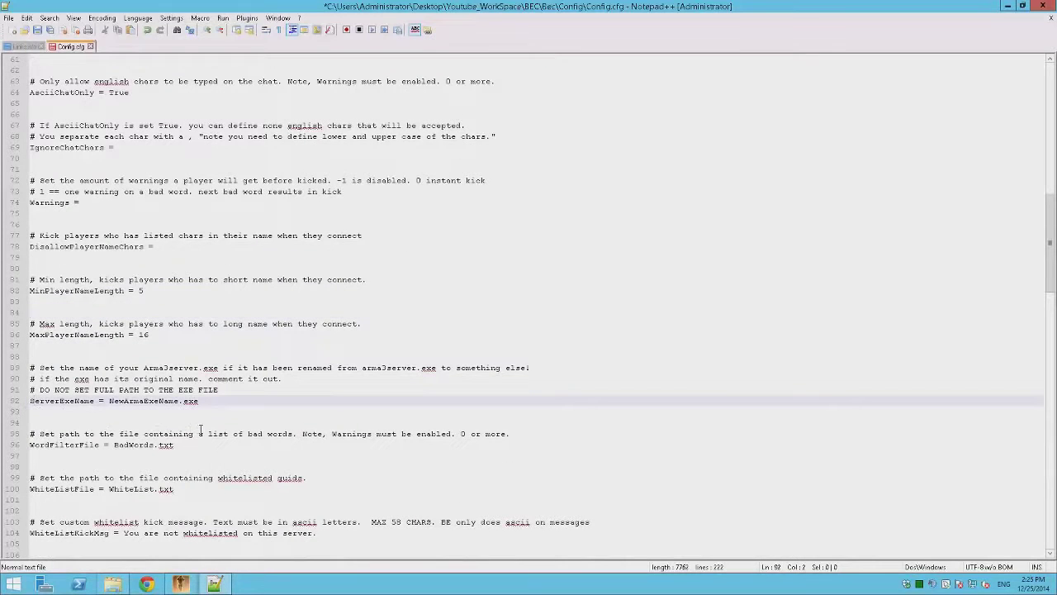
pyautogui.write('#')
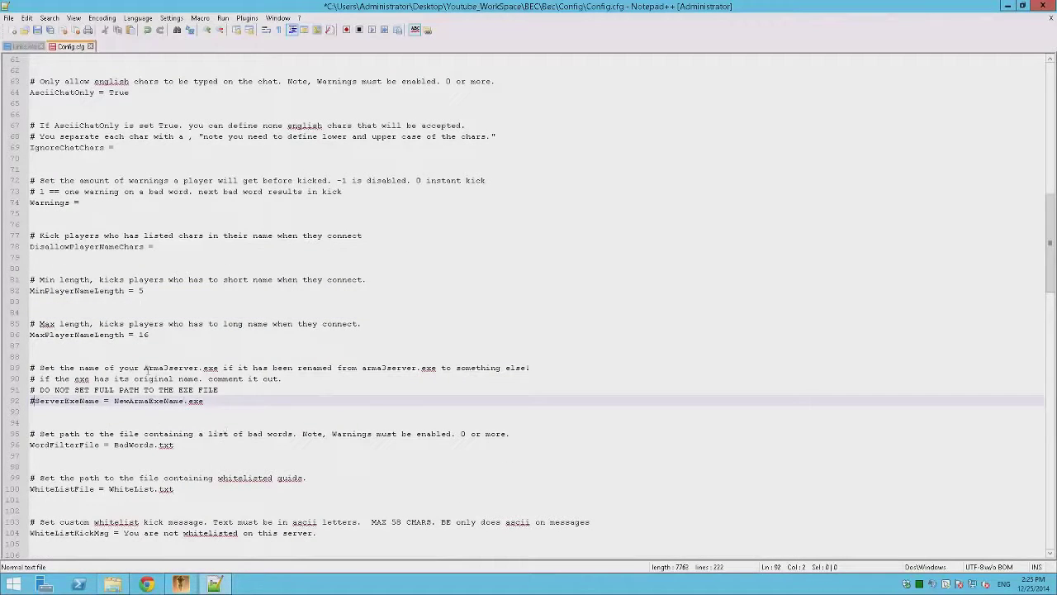
pyautogui.scroll(-3, 33, 371)
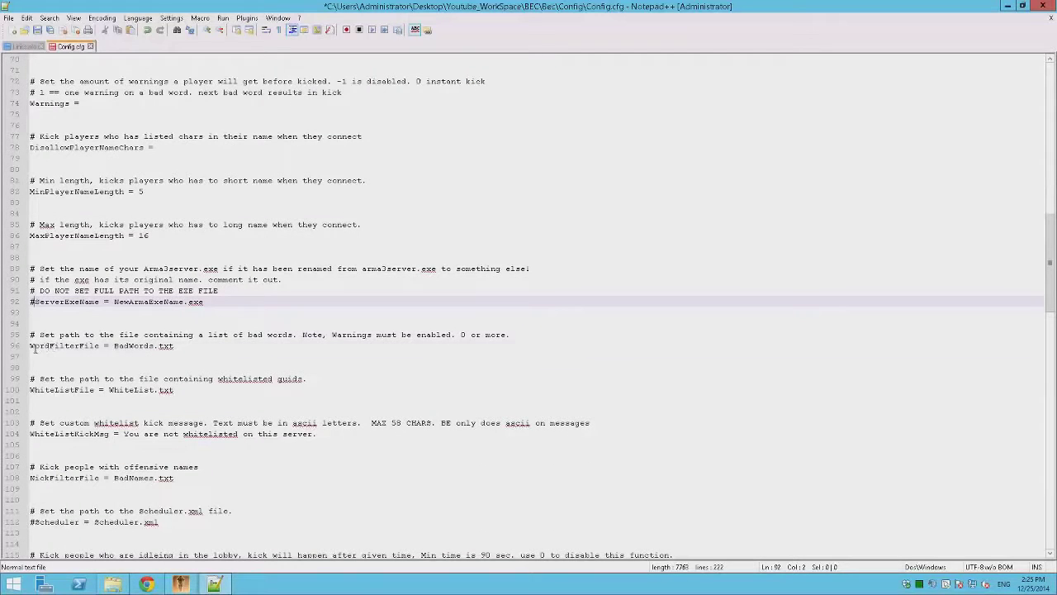
pyautogui.click(35, 346)
pyautogui.scroll(-2, 190, 378)
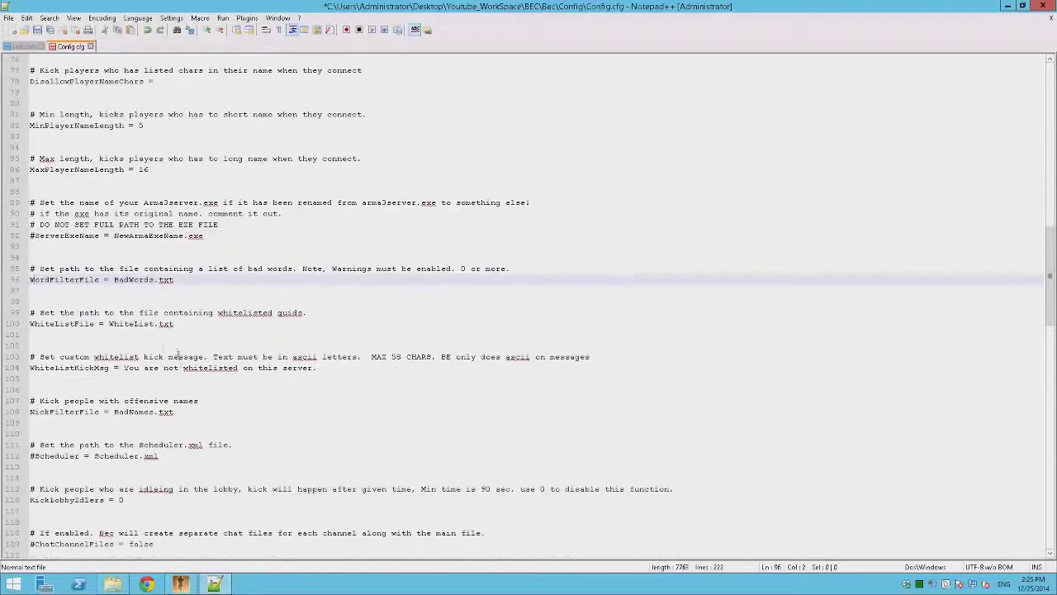
pyautogui.click(35, 323)
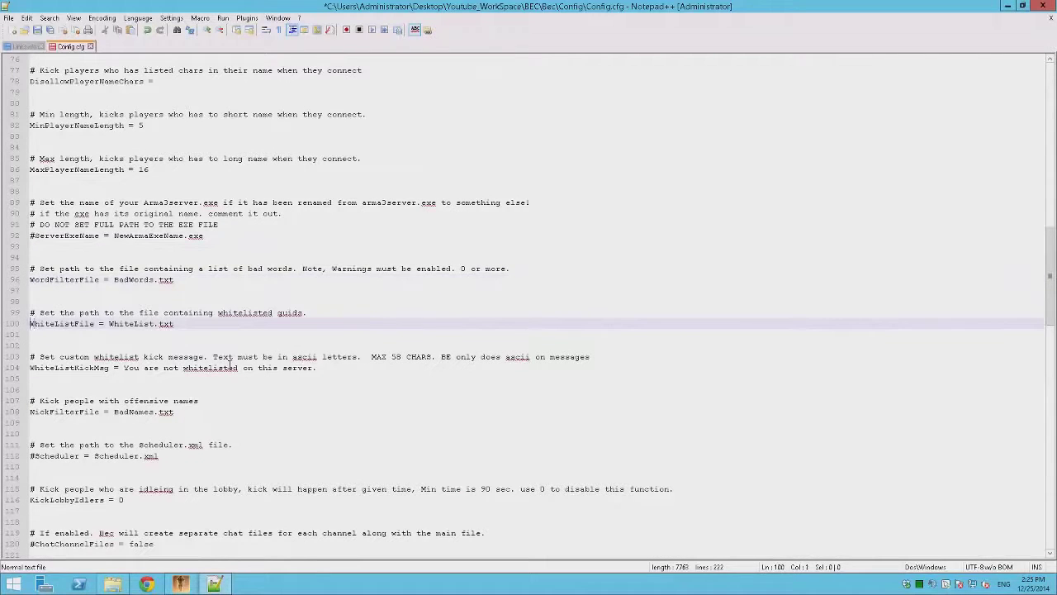
pyautogui.write('#')
# Step: Look over the rest of the file and save Config.cfg
pyautogui.scroll(-3, 162, 297)
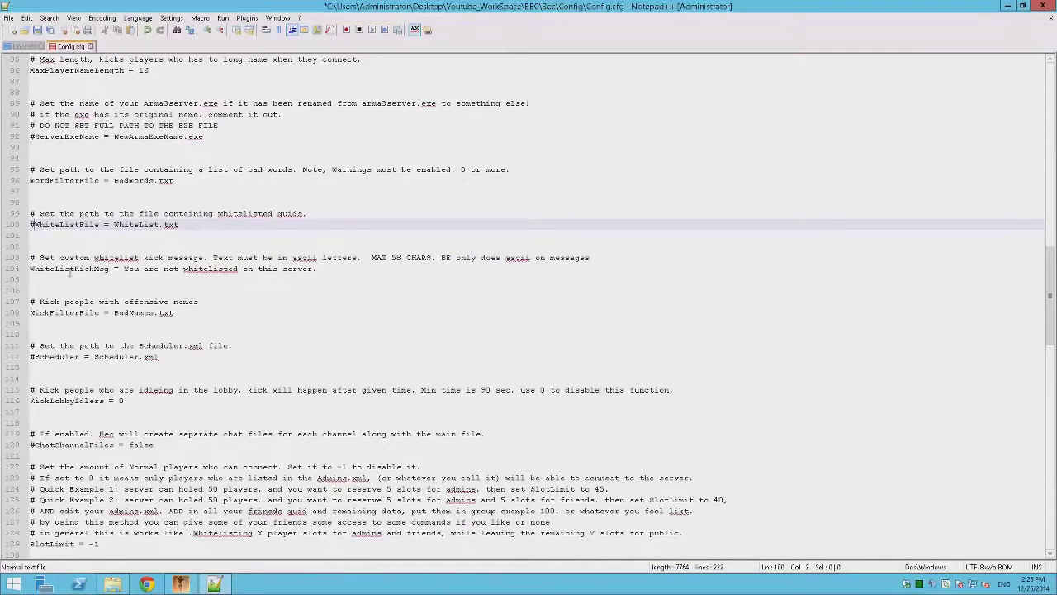
pyautogui.scroll(-3, 153, 320)
pyautogui.scroll(-14, 154, 321)
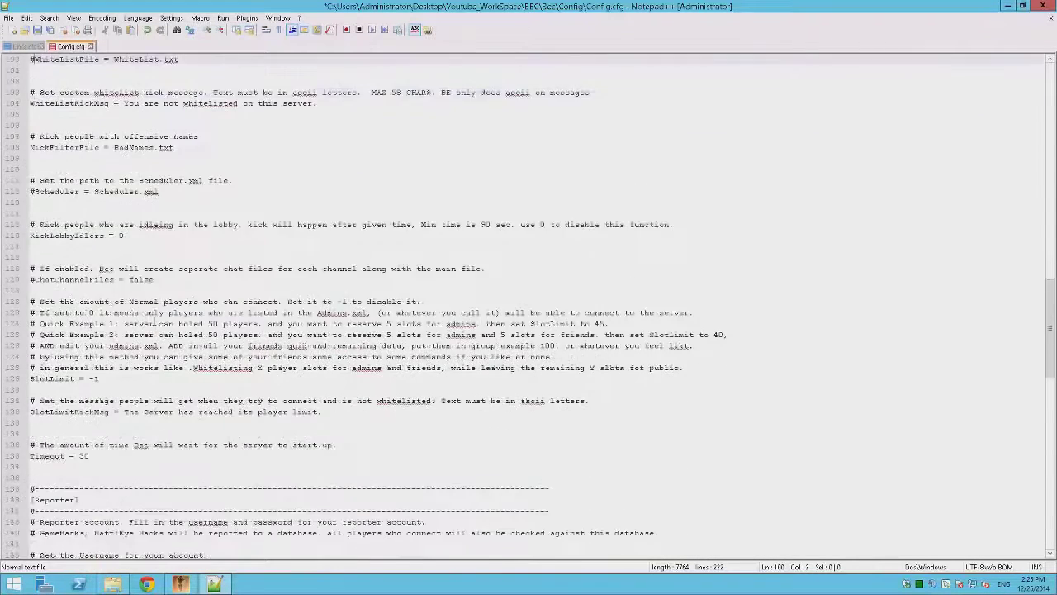
pyautogui.scroll(-15, 153, 316)
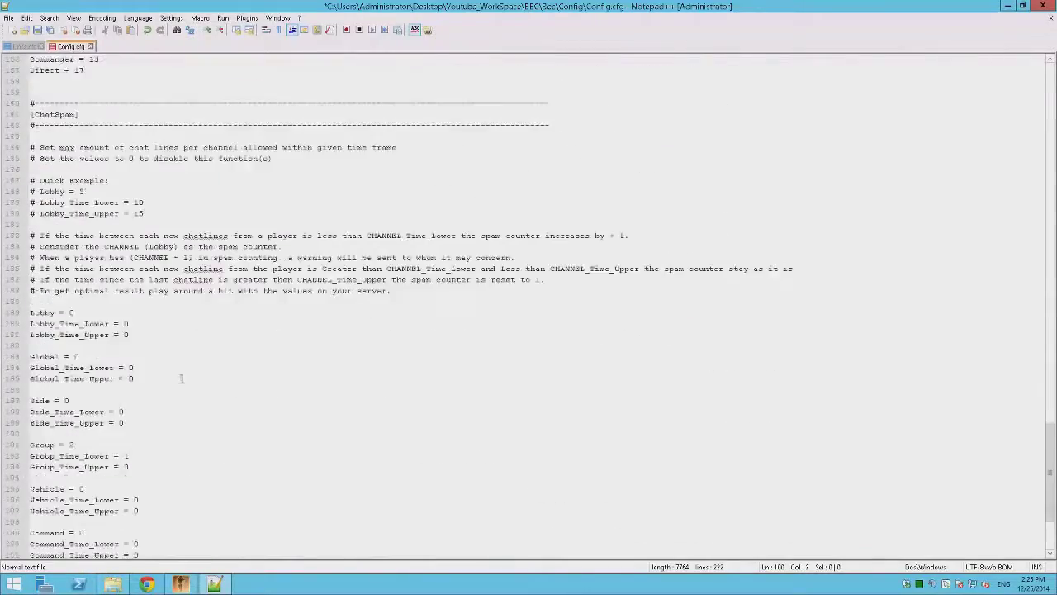
pyautogui.scroll(11, 305, 400)
pyautogui.scroll(20, 305, 400)
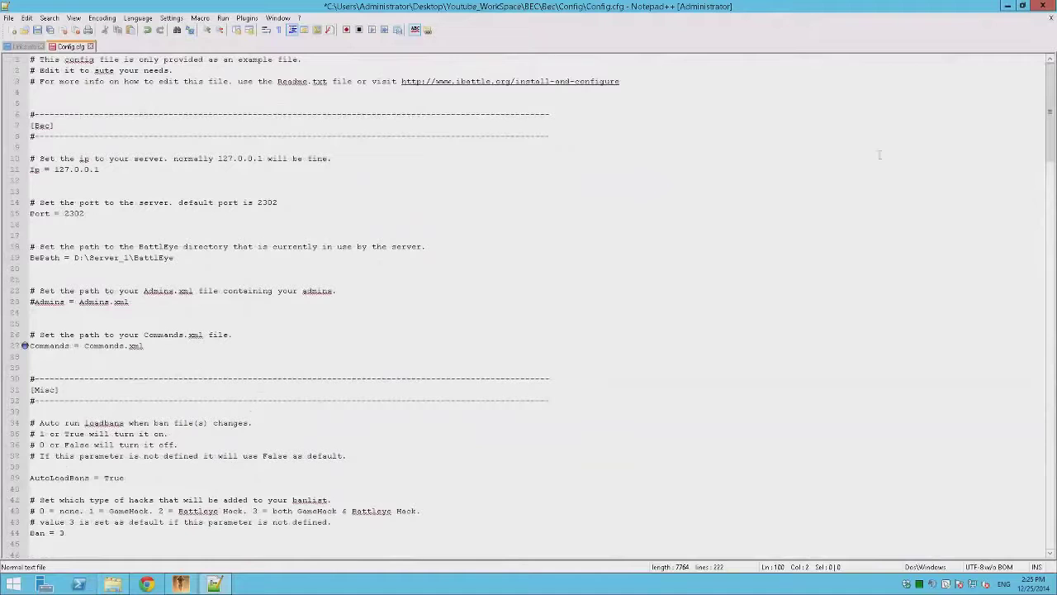
pyautogui.click(512, 312)
pyautogui.hotkey('ctrl', 's')
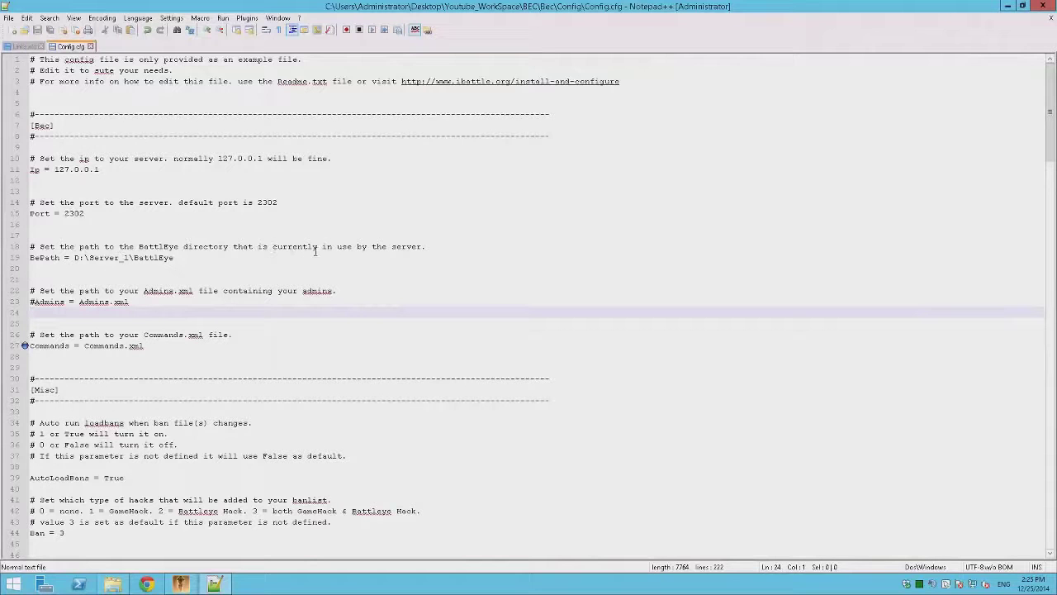
pyautogui.moveTo(549, 6); pyautogui.dragTo(324, 74)
# Step: Browse in File Explorer to the ArmaA_III_Server folder
pyautogui.click(838, 323)
pyautogui.press('BackSpace')
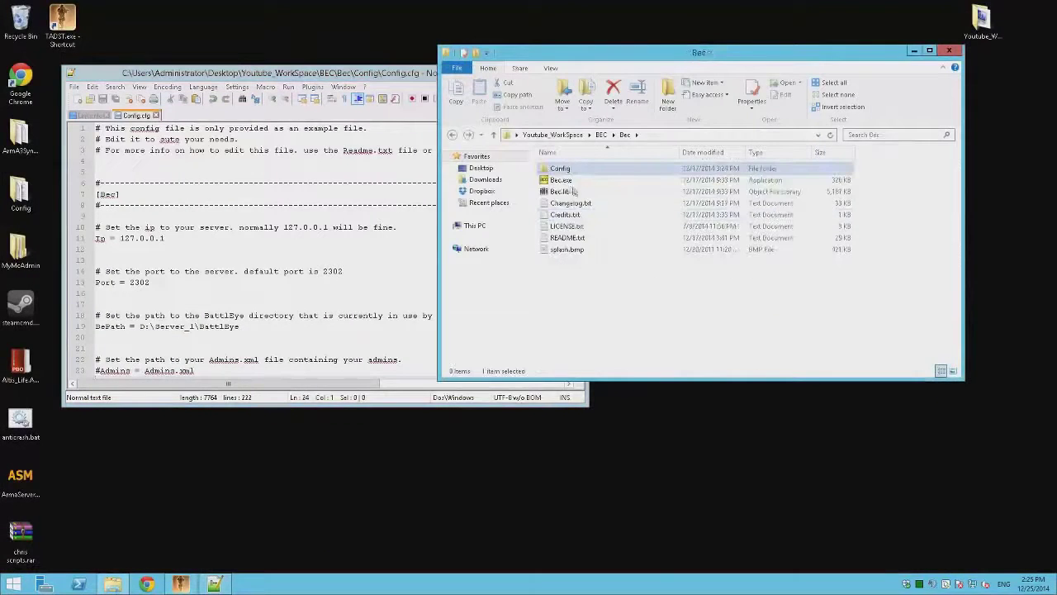
pyautogui.press('BackSpace')
pyautogui.press('BackSpace')
pyautogui.doubleClick(575, 169)
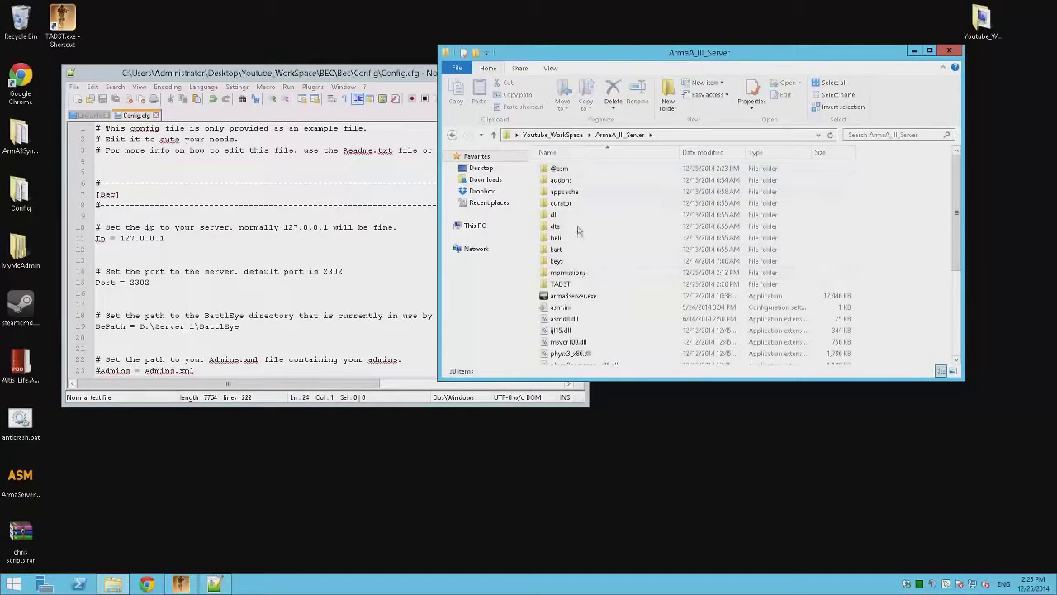
pyautogui.doubleClick(578, 284)
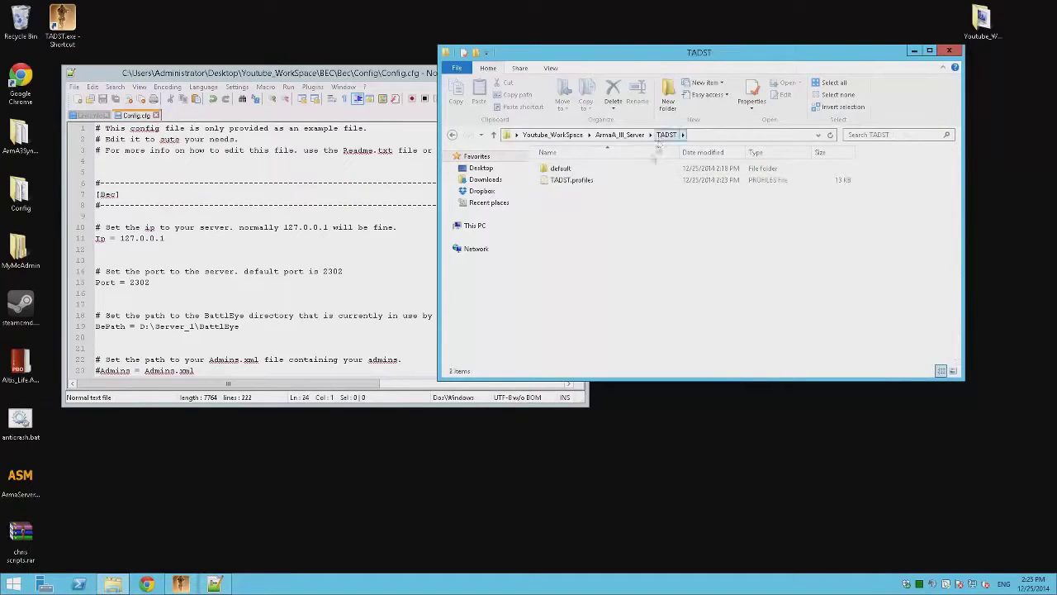
pyautogui.press('BackSpace')
# Step: Restore the battleye folder from the Recycle Bin and open it in ArmaA_III_Server
pyautogui.doubleClick(20, 18)
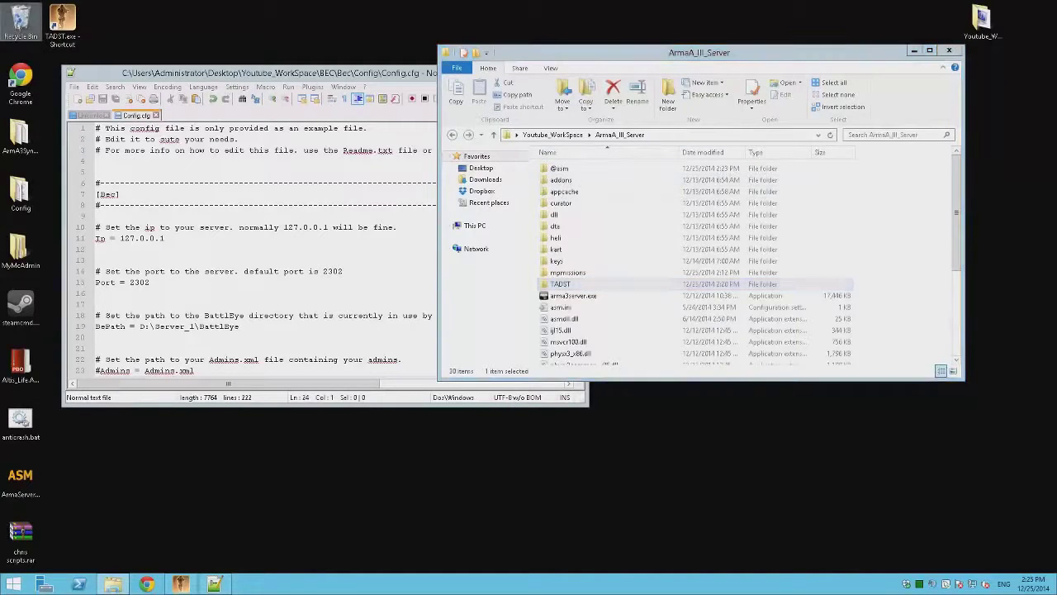
pyautogui.scroll(-2, 673, 227)
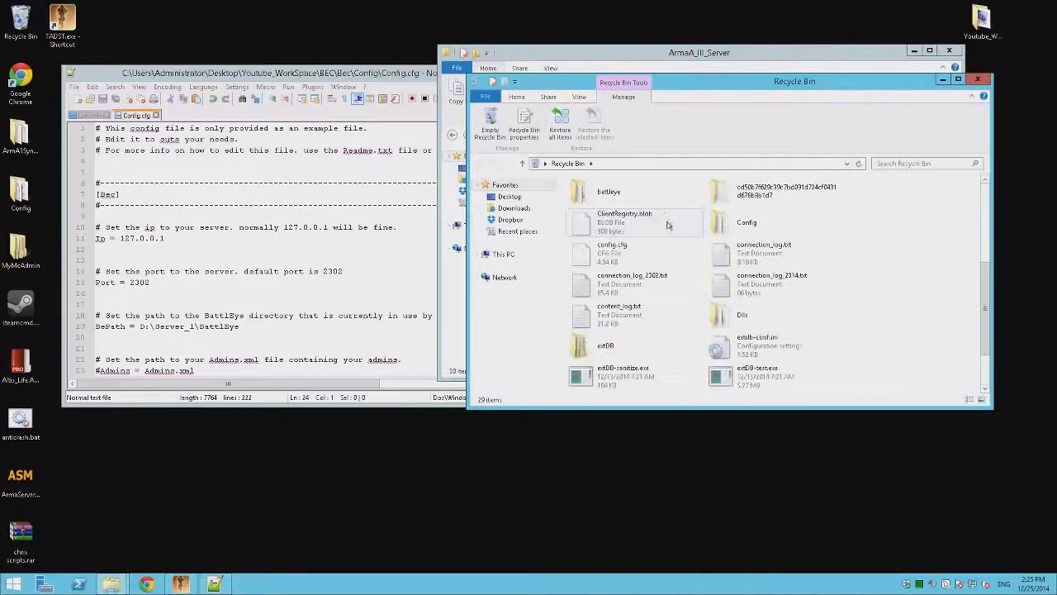
pyautogui.scroll(-2, 682, 235)
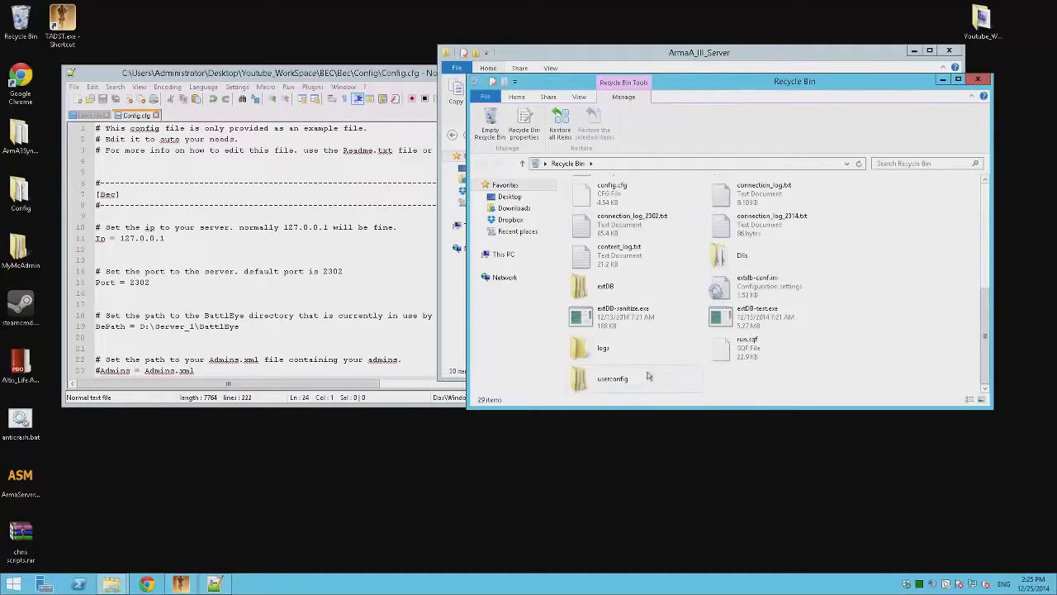
pyautogui.scroll(3, 651, 371)
pyautogui.rightClick(625, 218)
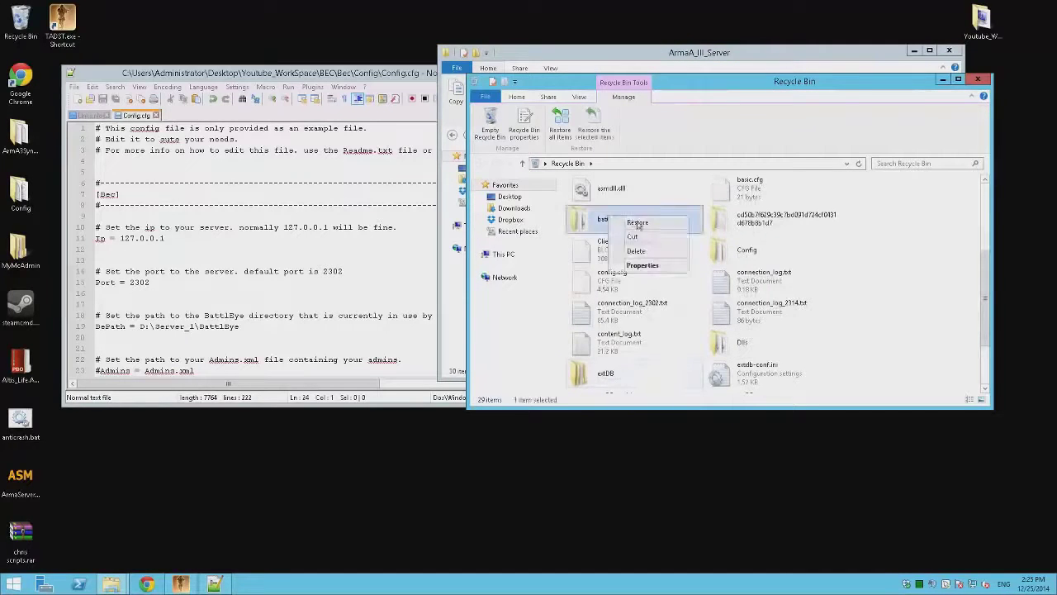
pyautogui.click(637, 222)
pyautogui.click(977, 80)
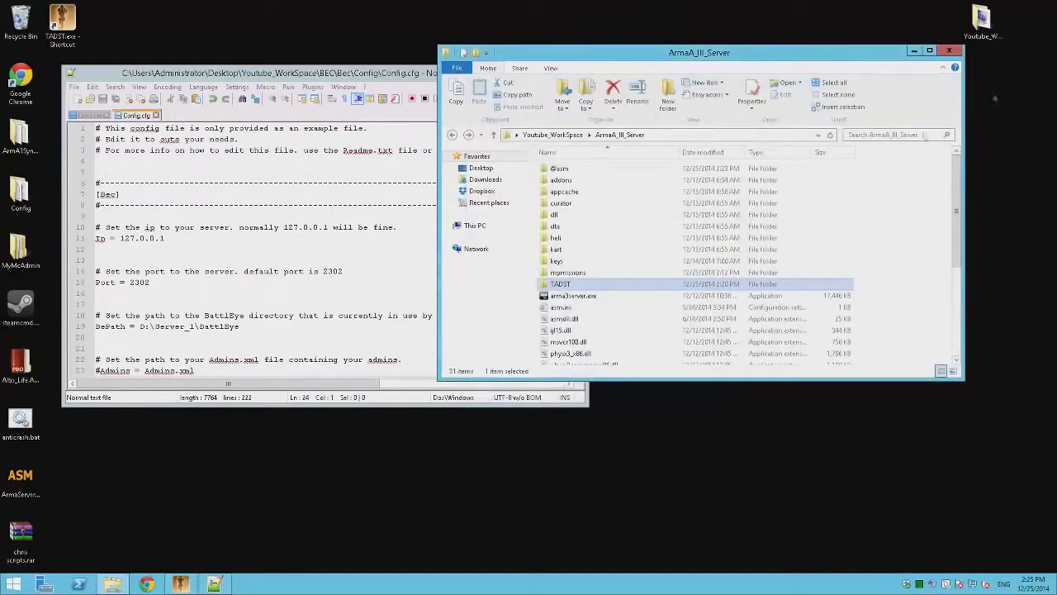
pyautogui.click(597, 271)
pyautogui.doubleClick(564, 205)
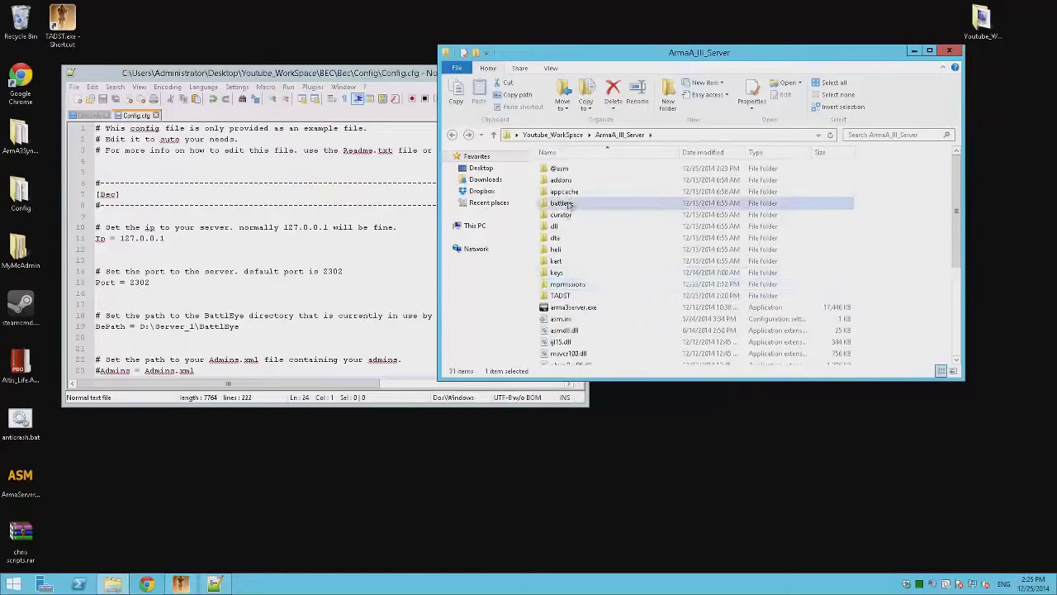
pyautogui.click(574, 179)
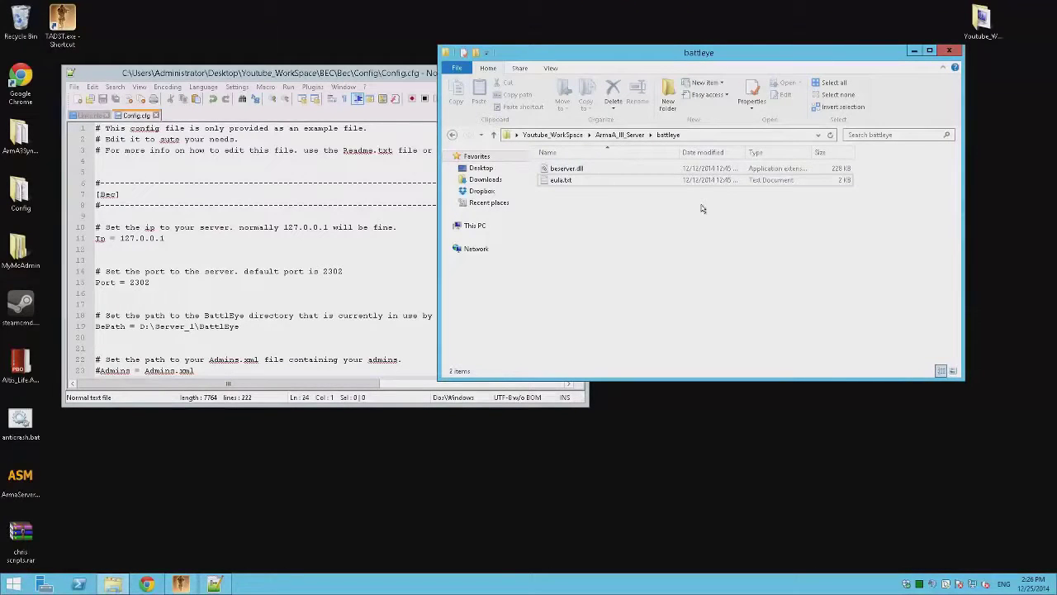
# Step: Replace Config.cfg's BePath D:\Server_1\BattlEye with the copied ArmA_III_Server battleye path
pyautogui.click(730, 135)
pyautogui.hotkey('ctrl', 'c')
pyautogui.click(218, 225)
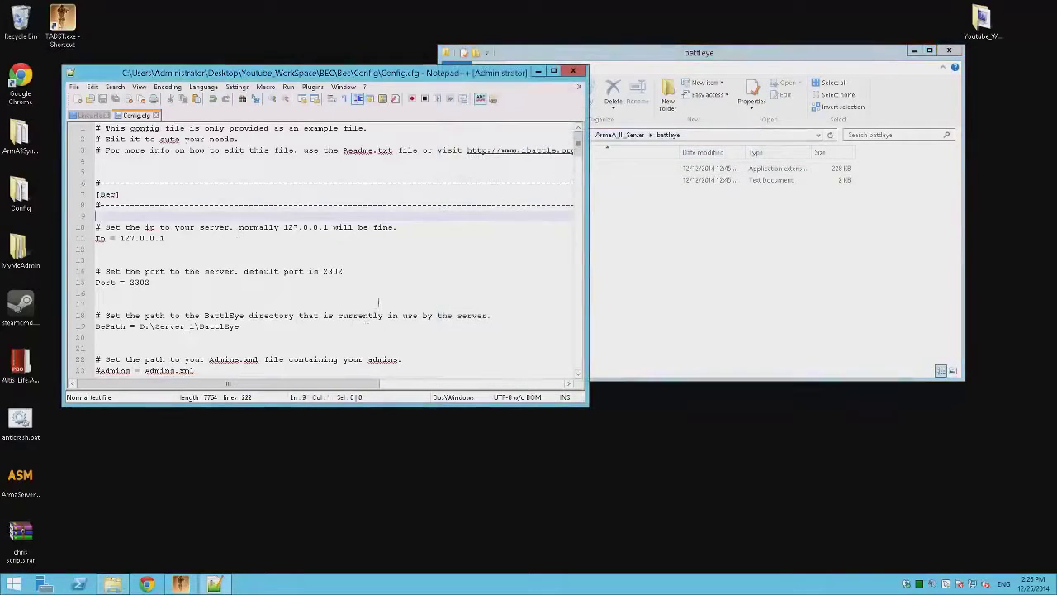
pyautogui.click(307, 335)
pyautogui.moveTo(241, 326); pyautogui.dragTo(141, 327)
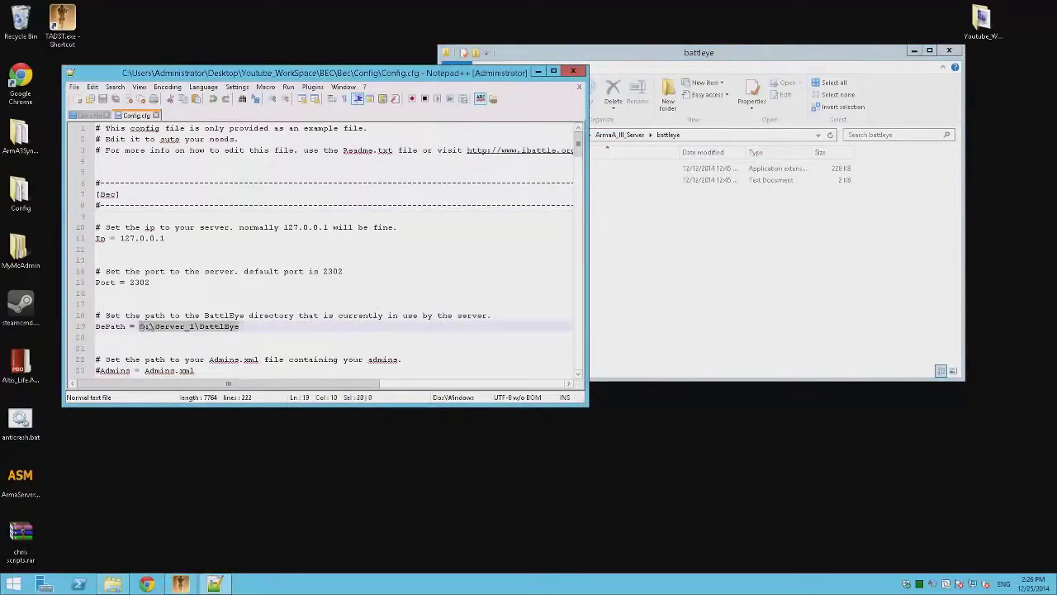
pyautogui.hotkey('ctrl', 'v')
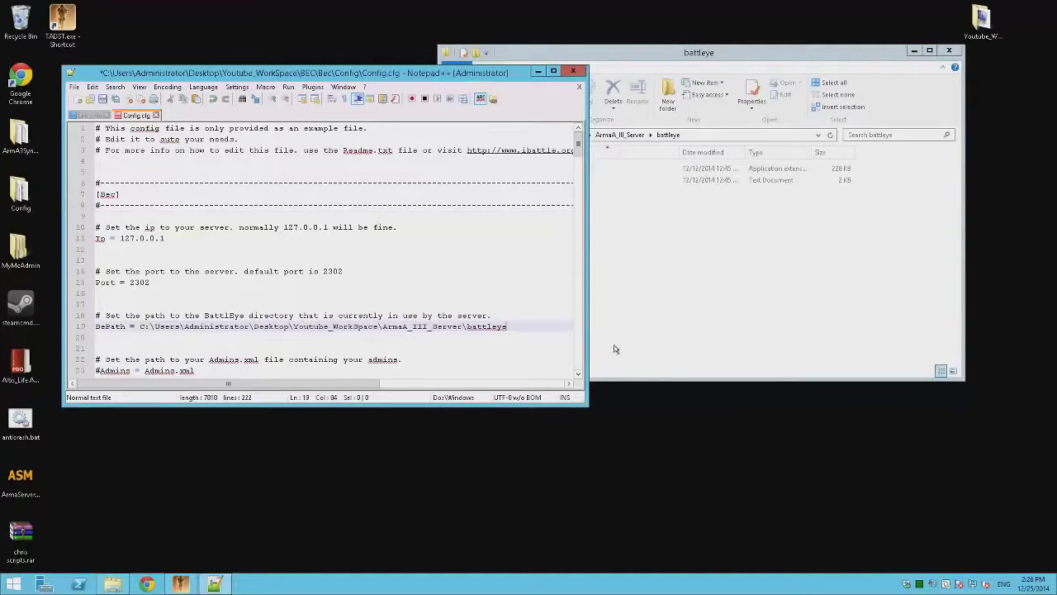
# Step: Look inside TADST > default, then return to the ArmaA_III_Server folder
pyautogui.click(658, 287)
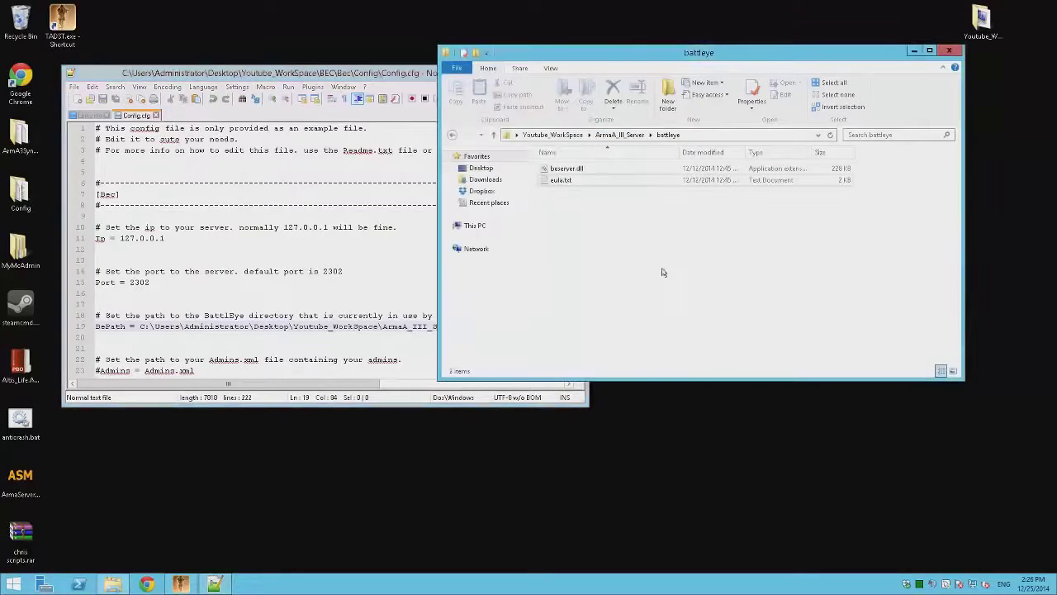
pyautogui.press('BackSpace')
pyautogui.doubleClick(577, 301)
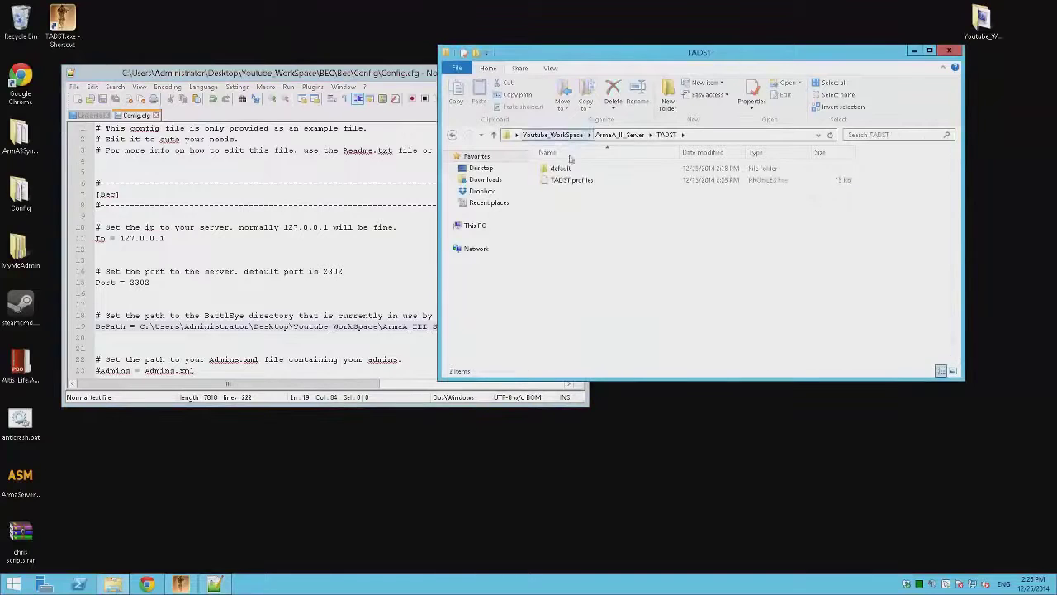
pyautogui.doubleClick(561, 168)
pyautogui.press('BackSpace')
pyautogui.press('BackSpace')
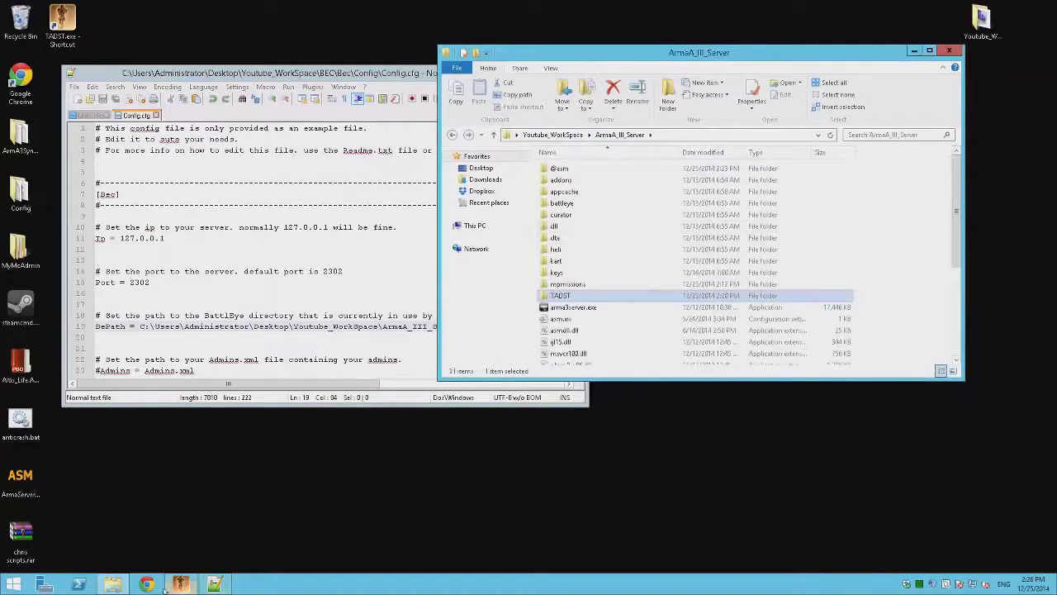
pyautogui.click(180, 583)
# Step: Launch the Arma 3 dedicated server from TADST and allow it past the security warning
pyautogui.click(358, 383)
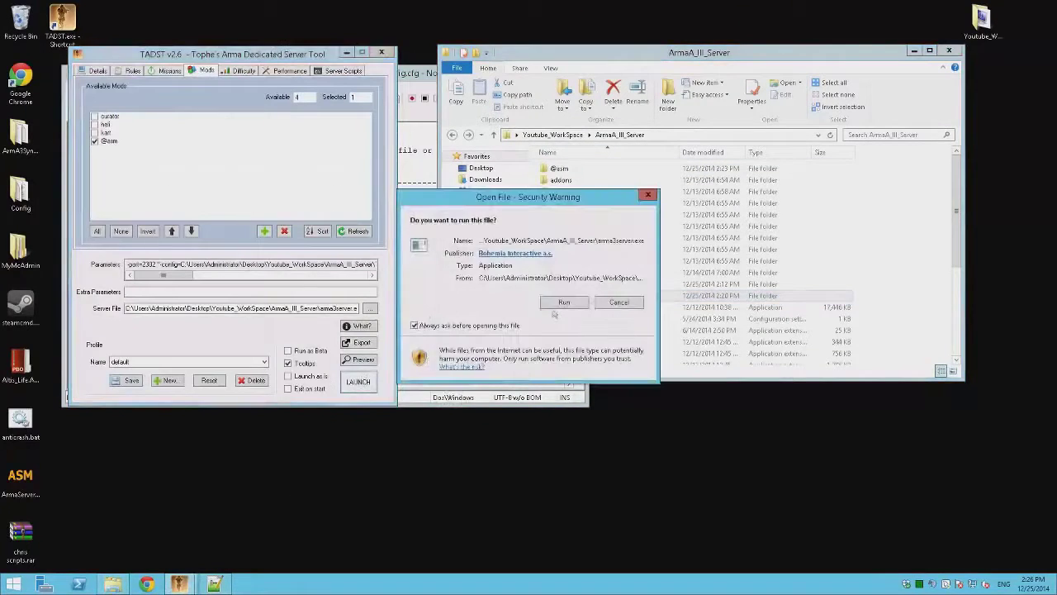
pyautogui.click(550, 302)
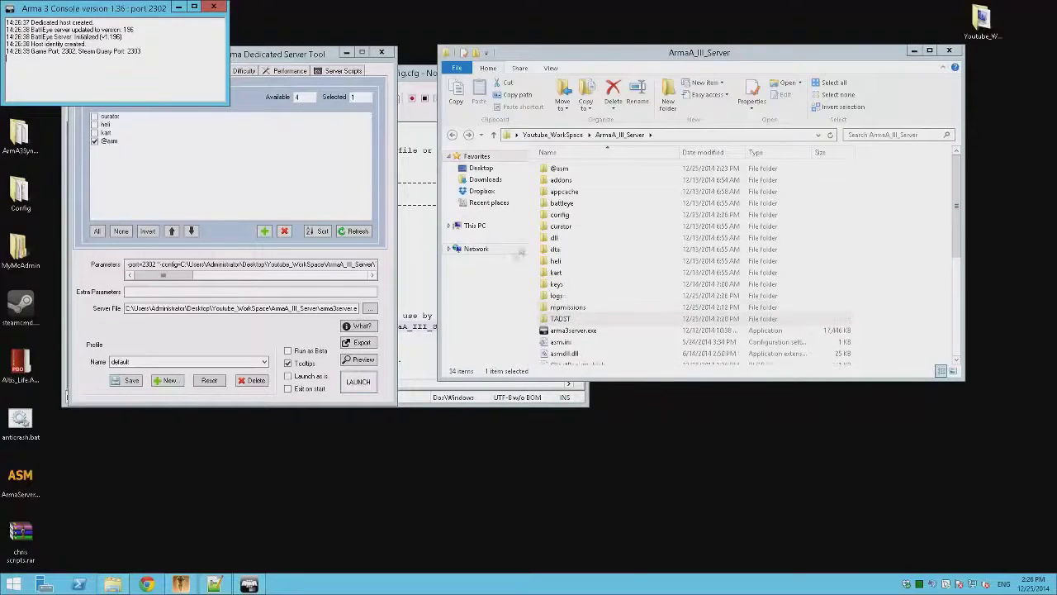
# Step: Open ArmaA_III_Server\TADST\default\BattlEye and copy its full path from the address bar
pyautogui.doubleClick(558, 204)
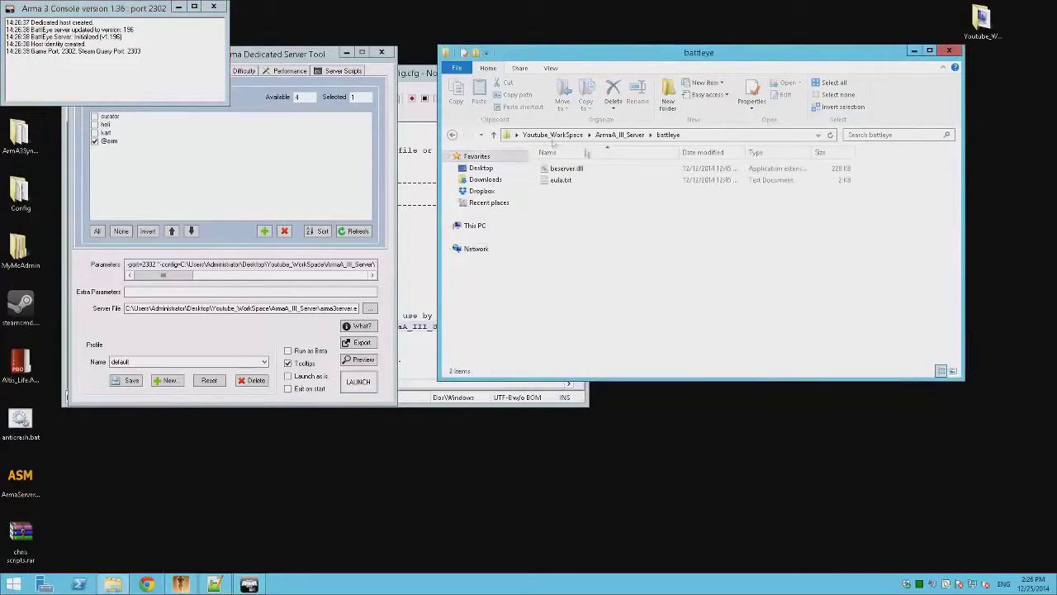
pyautogui.click(451, 135)
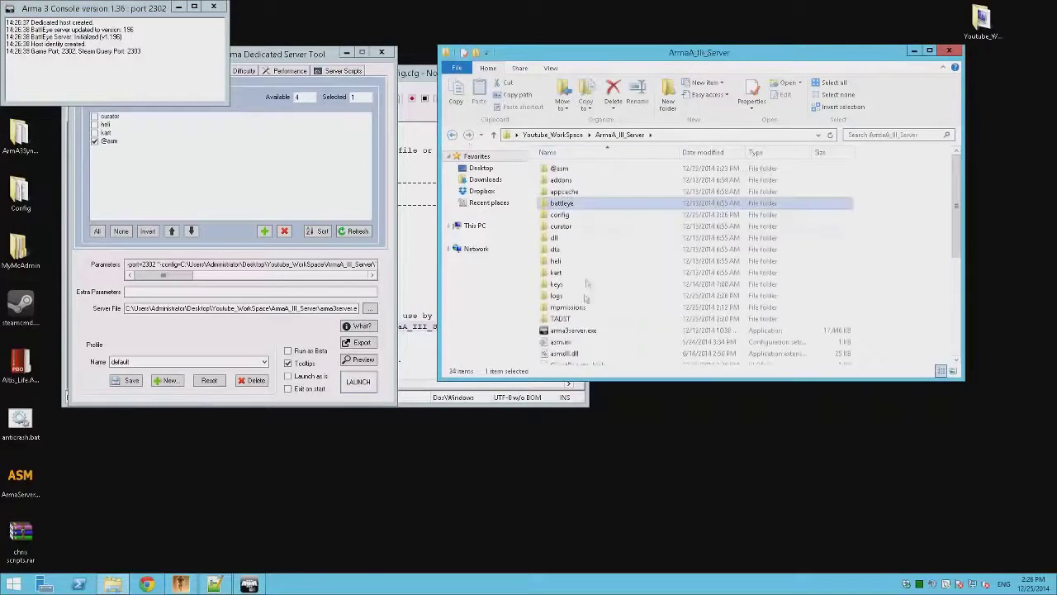
pyautogui.doubleClick(576, 330)
pyautogui.doubleClick(559, 168)
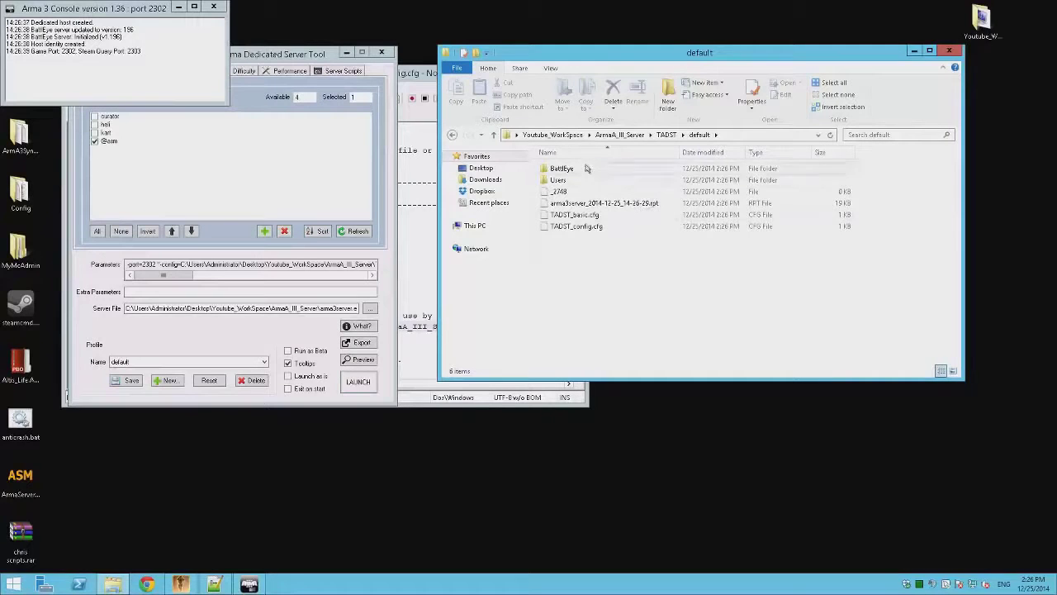
pyautogui.doubleClick(588, 168)
pyautogui.click(772, 138)
pyautogui.press('super+c')
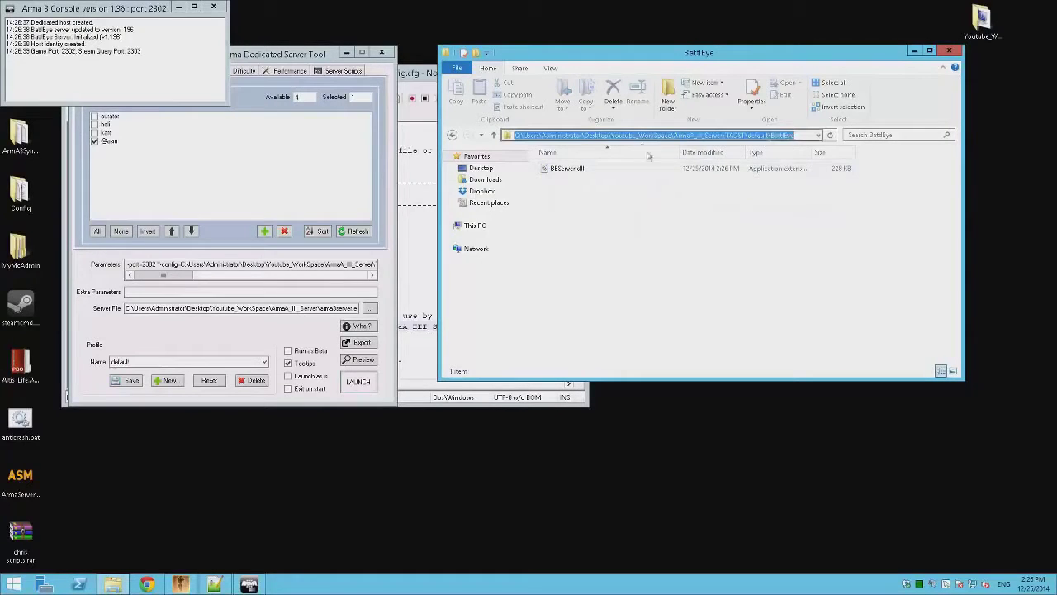
pyautogui.rightClick(636, 134)
pyautogui.click(664, 176)
# Step: Paste the TADST default BattlEye path into BePath and save Config.cfg
pyautogui.click(442, 400)
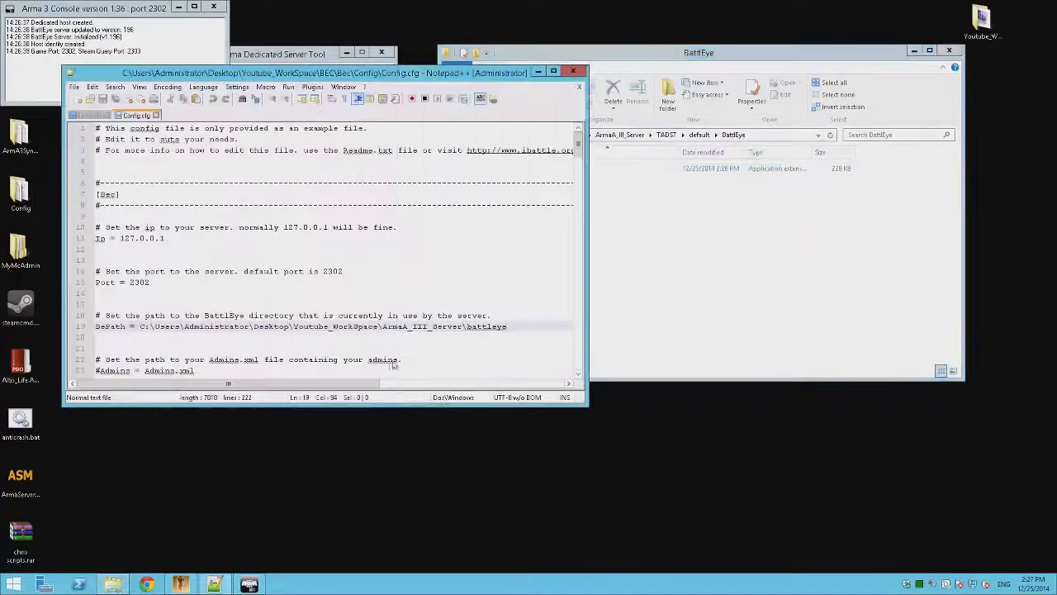
pyautogui.moveTo(511, 326); pyautogui.dragTo(140, 326)
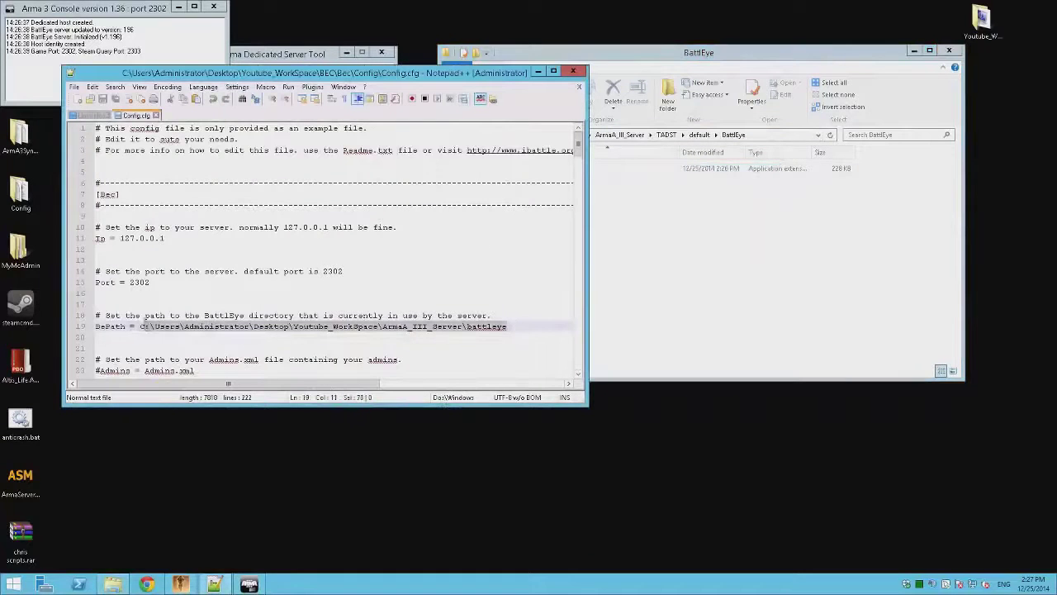
pyautogui.rightClick(151, 329)
pyautogui.click(168, 356)
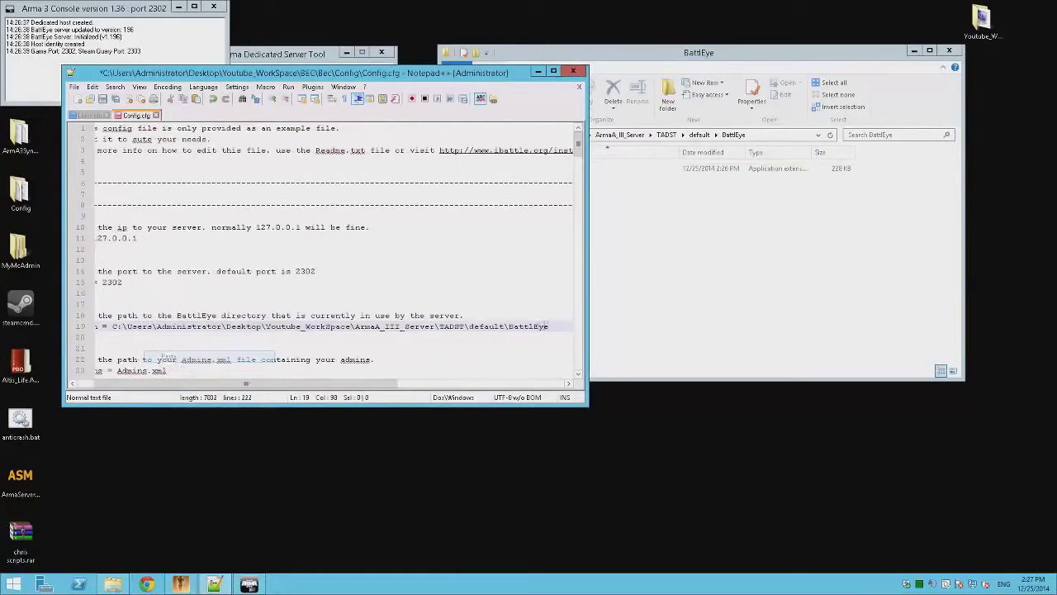
pyautogui.hotkey('ctrl', 's')
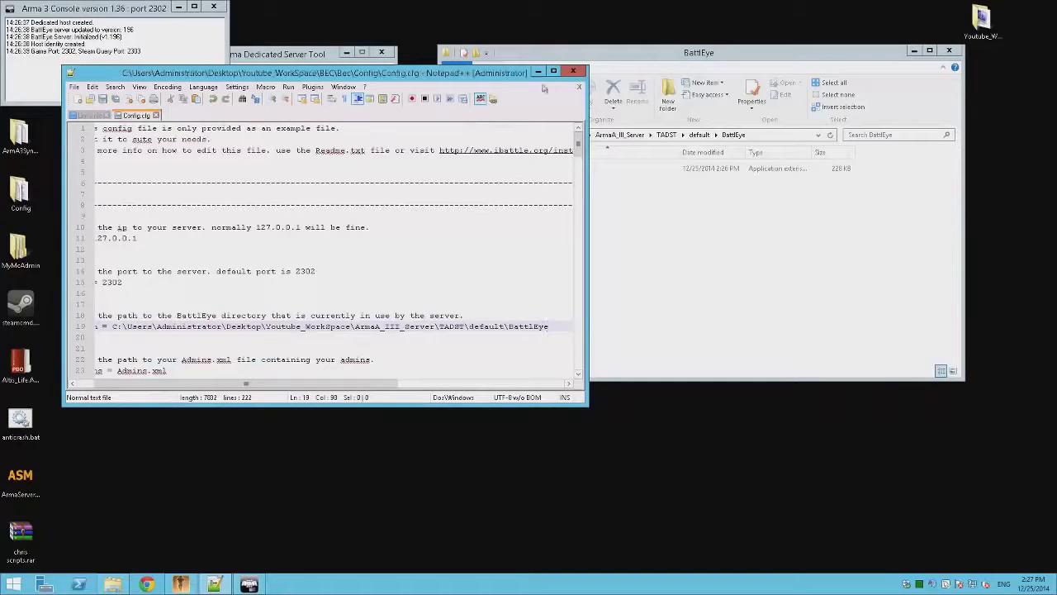
# Step: Close Config.cfg in Notepad++, leaving Links.nfo open
pyautogui.click(616, 269)
pyautogui.click(425, 271)
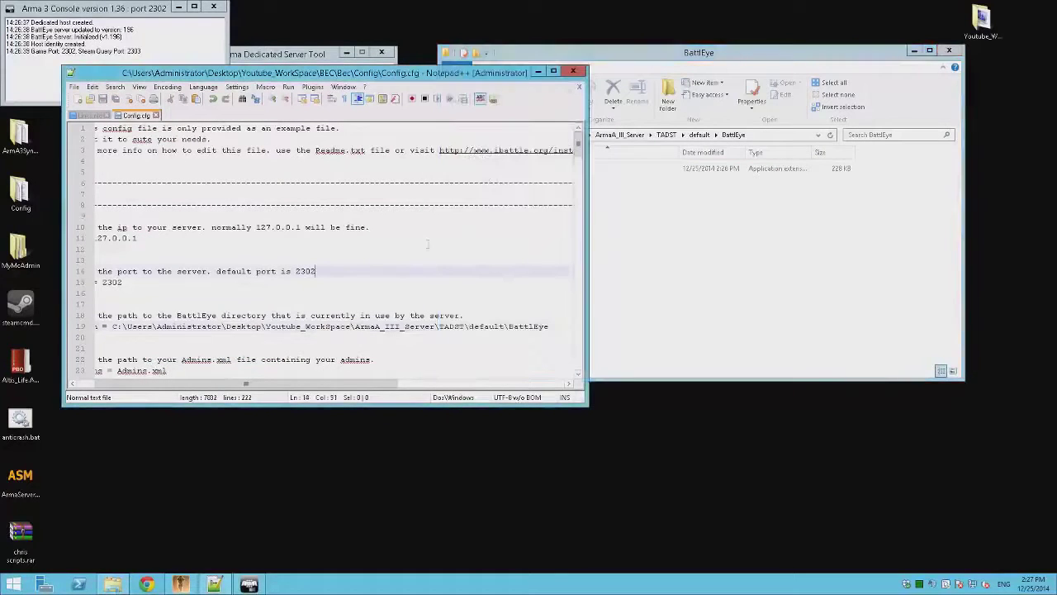
pyautogui.click(580, 87)
pyautogui.click(549, 192)
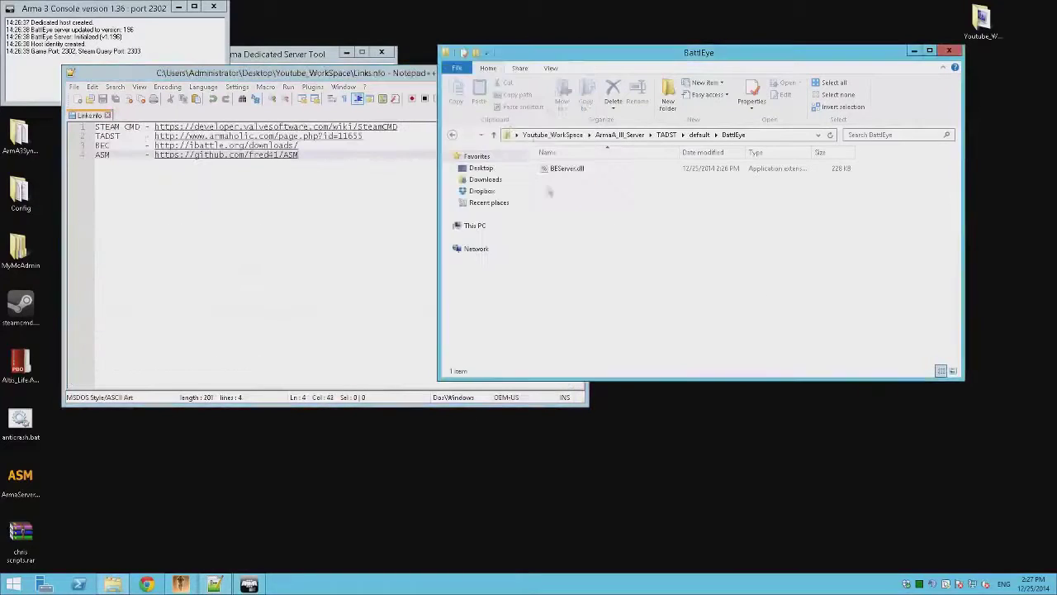
# Step: Close Links.nfo and Notepad++, and move the server console window aside
pyautogui.click(400, 257)
pyautogui.click(580, 87)
pyautogui.click(578, 73)
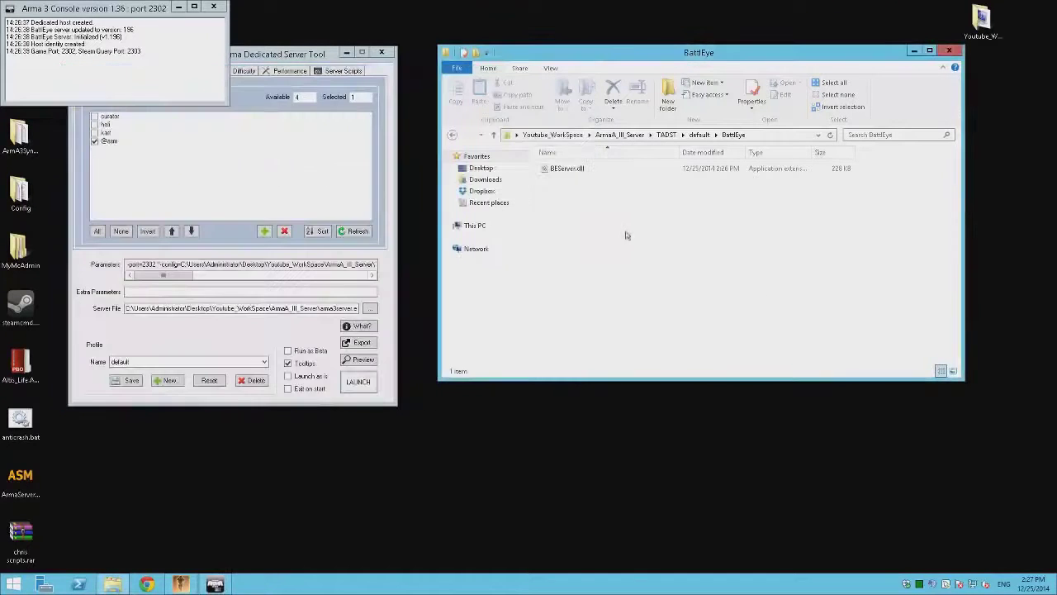
pyautogui.moveTo(149, 9); pyautogui.dragTo(243, 60)
# Step: Go to the BEC folder, open usage.nfo in Notepad++, and close it
pyautogui.click(603, 247)
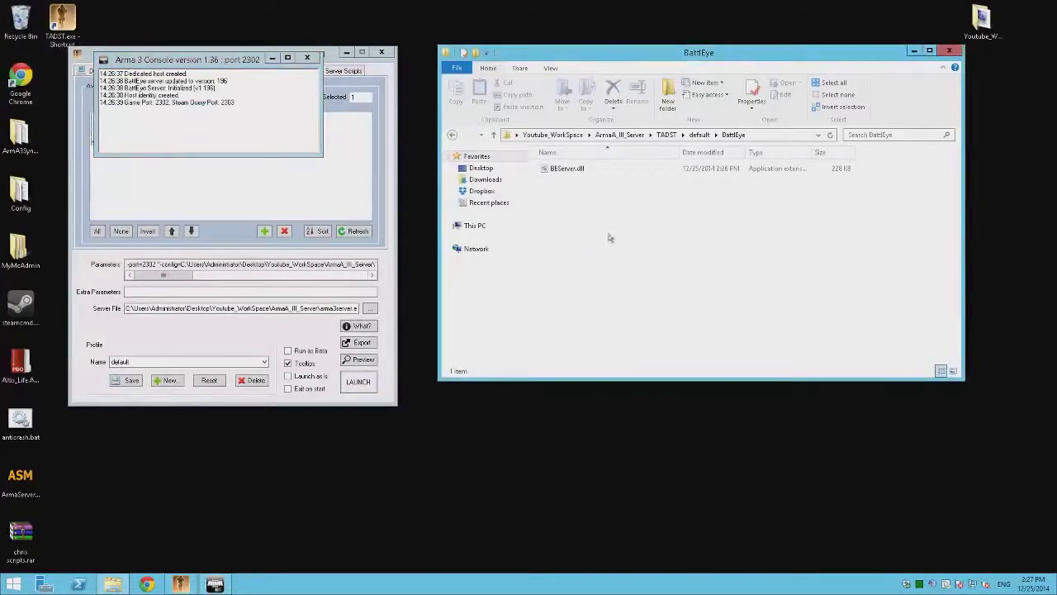
pyautogui.hotkey('alt', 'Left')
pyautogui.hotkey('alt', 'Left')
pyautogui.hotkey('alt', 'Left')
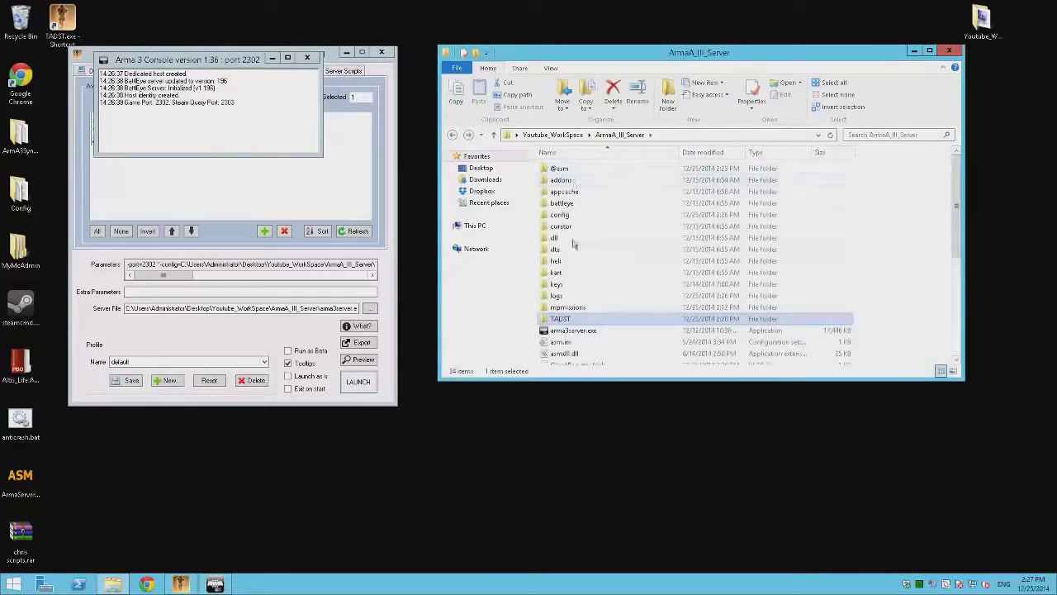
pyautogui.hotkey('alt', 'Left')
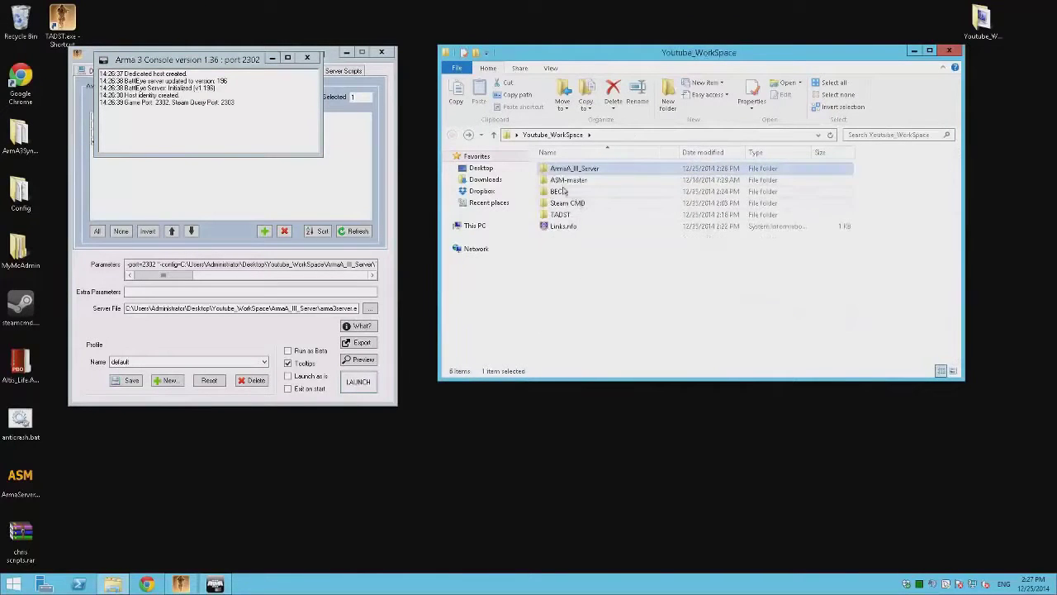
pyautogui.doubleClick(578, 191)
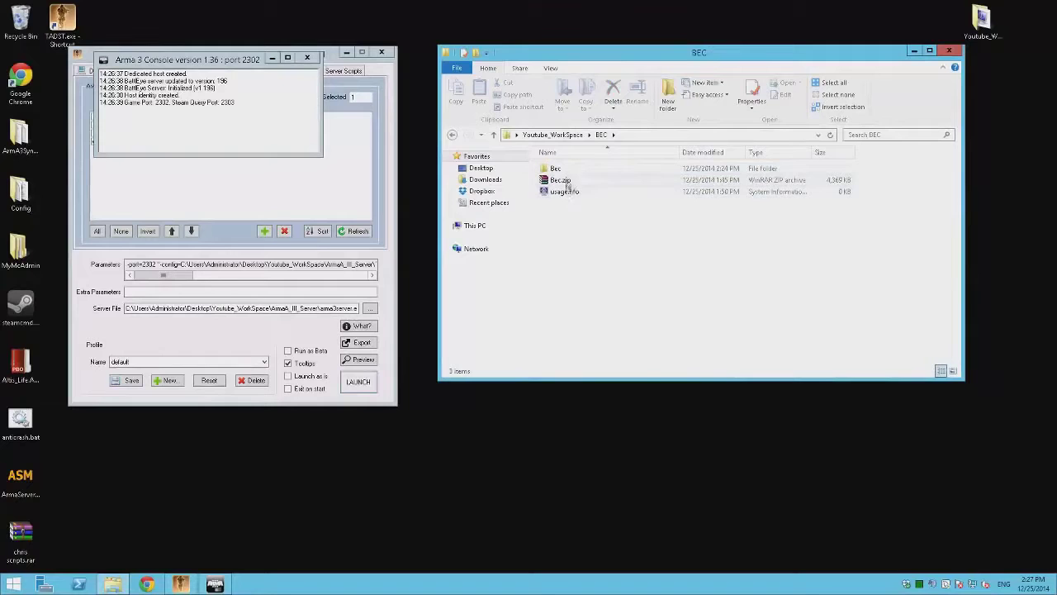
pyautogui.rightClick(567, 188)
pyautogui.click(611, 207)
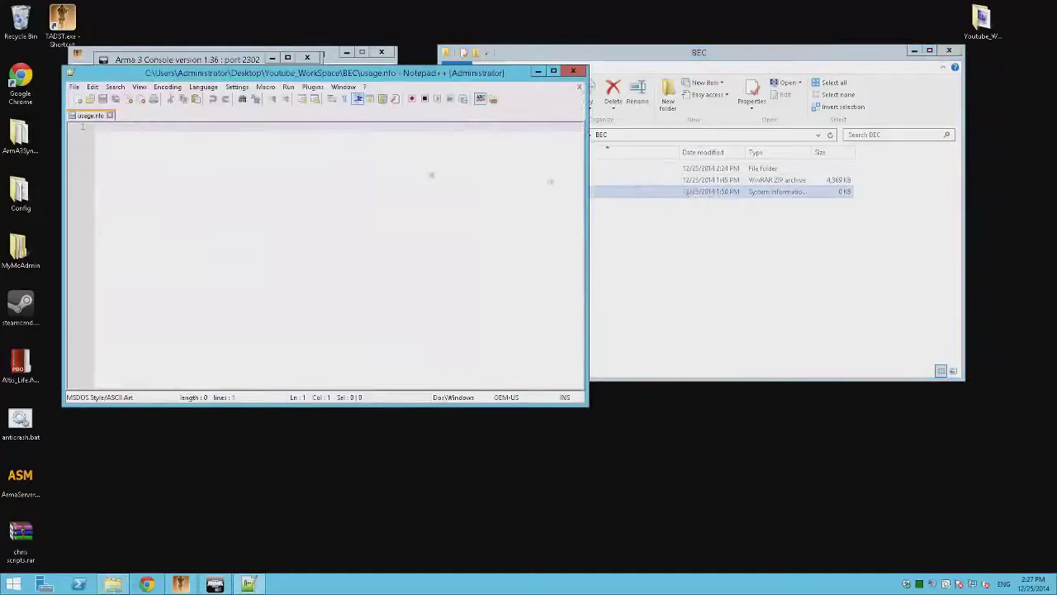
pyautogui.click(580, 74)
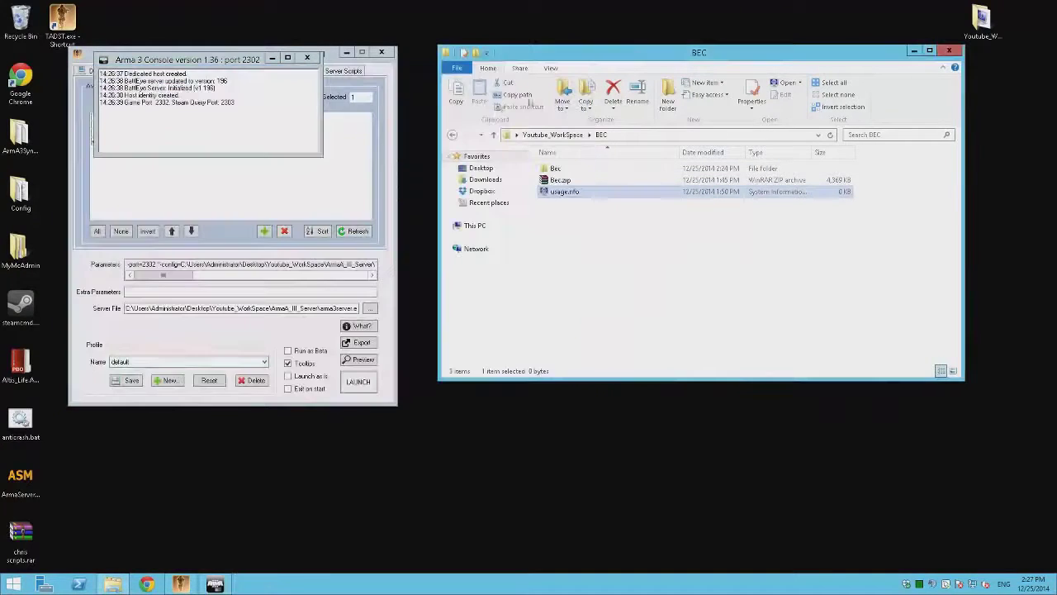
pyautogui.rightClick(21, 425)
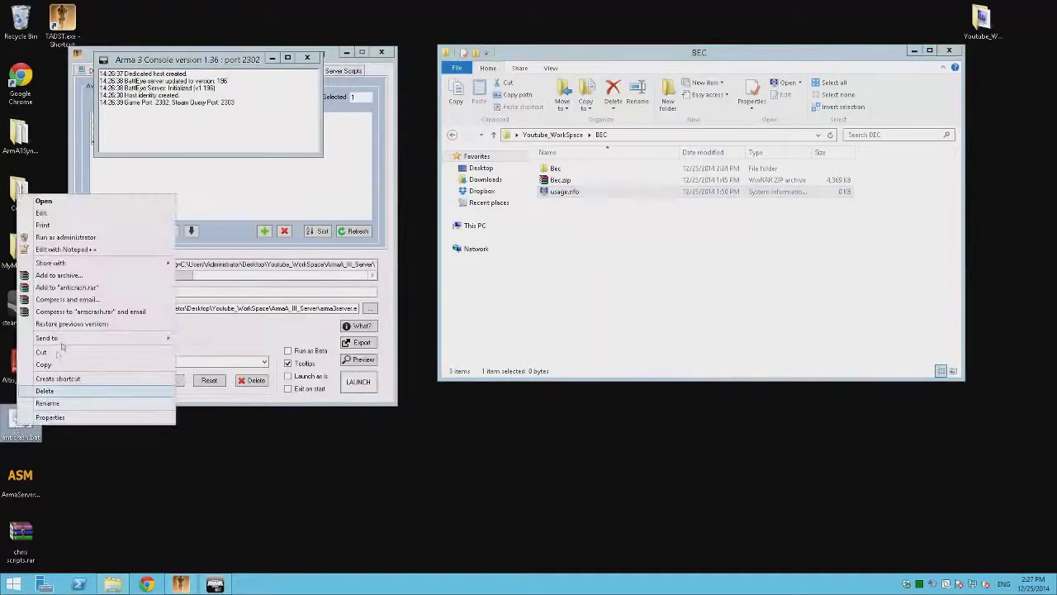
# Step: Copy the '--dsc -f Config.cfg' arguments from anticrash.bat line 12, then close it
pyautogui.click(93, 246)
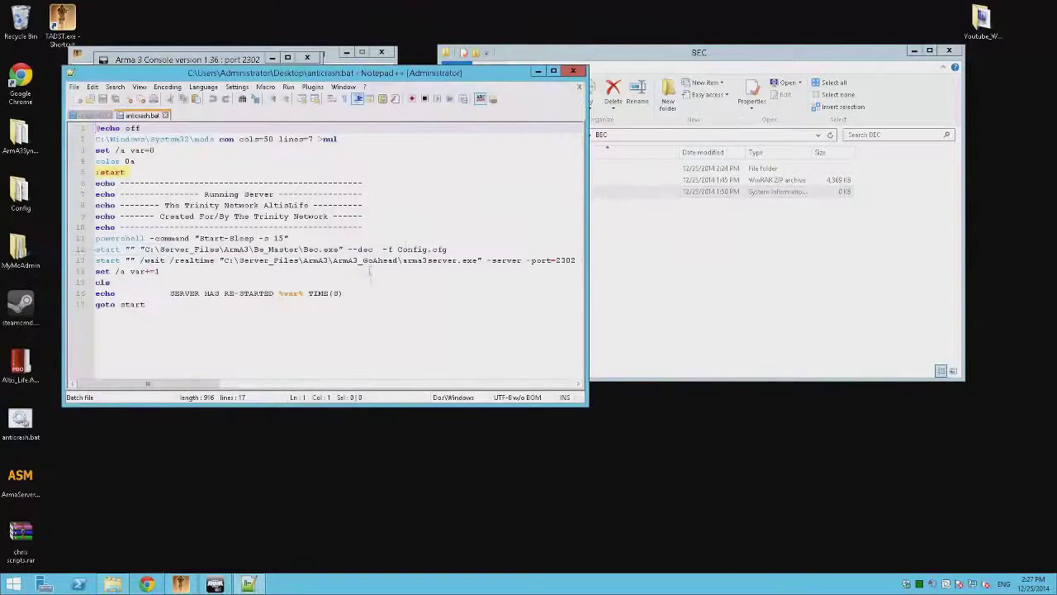
pyautogui.moveTo(176, 388); pyautogui.dragTo(148, 385)
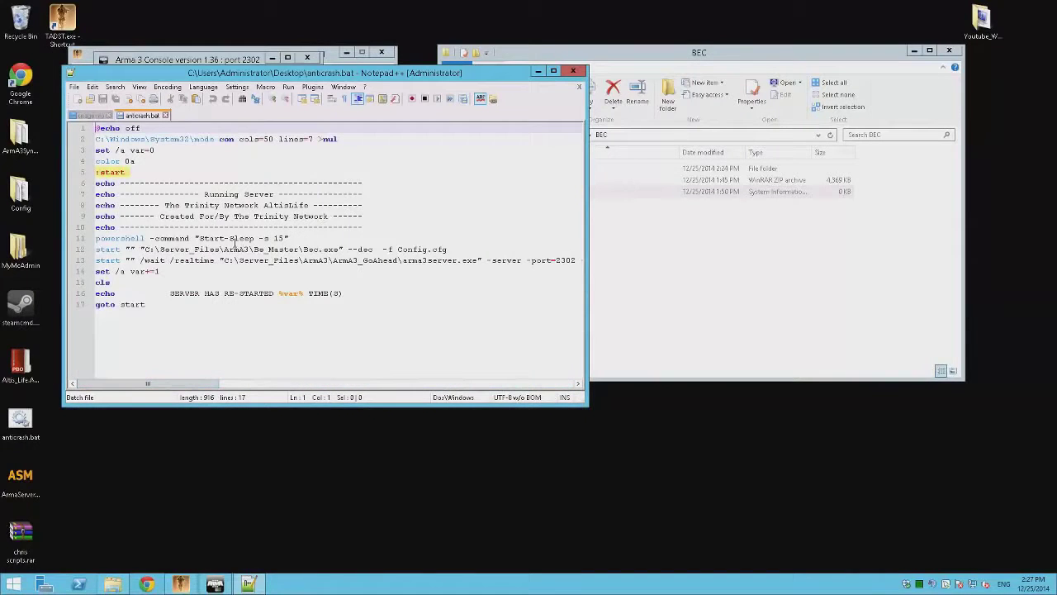
pyautogui.moveTo(348, 248); pyautogui.dragTo(374, 249)
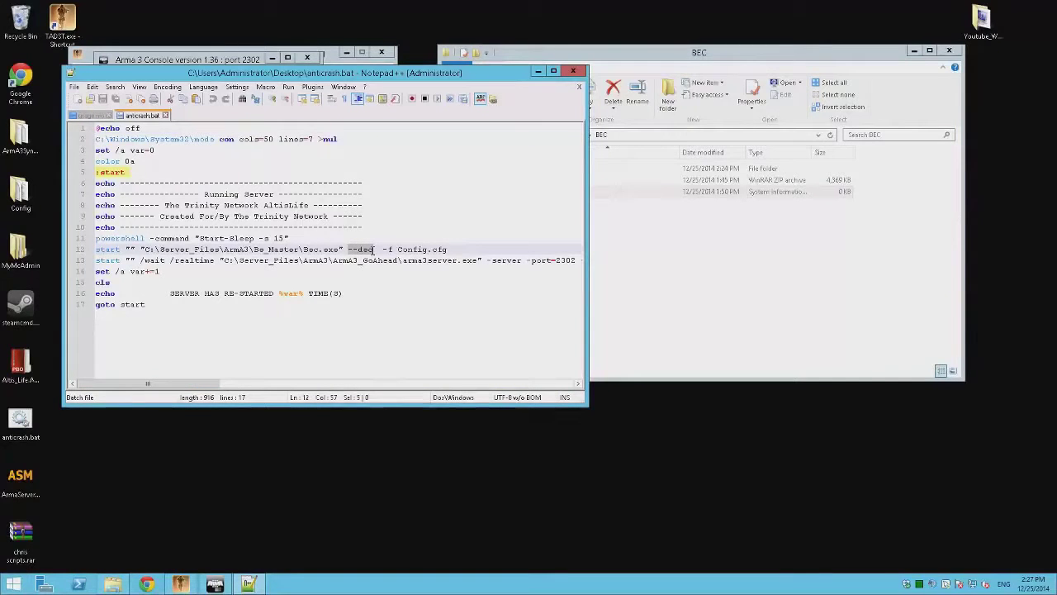
pyautogui.moveTo(375, 246); pyautogui.dragTo(453, 248)
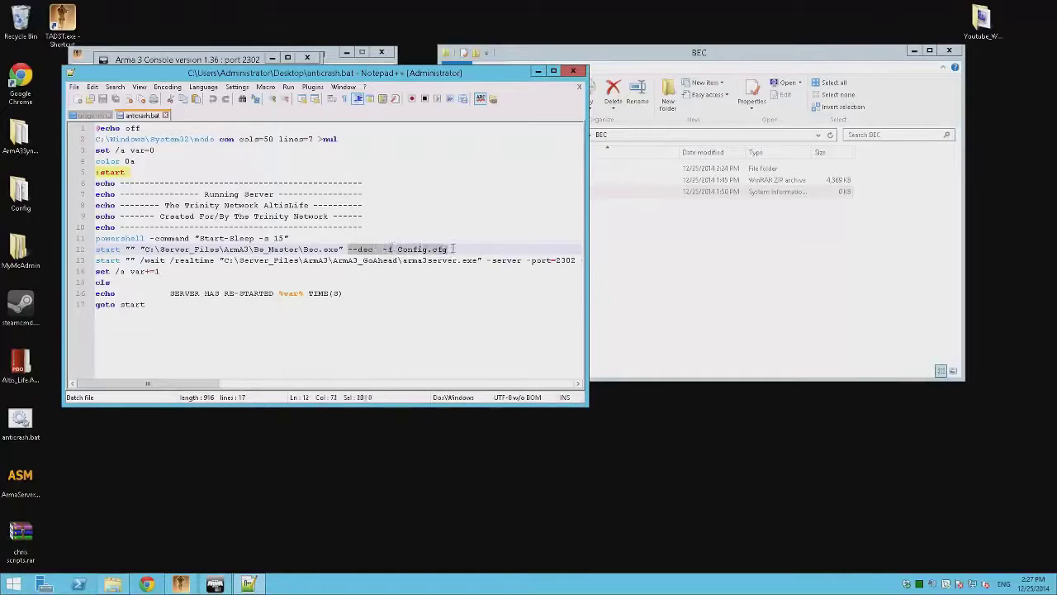
pyautogui.rightClick(434, 254)
pyautogui.click(448, 274)
pyautogui.click(579, 86)
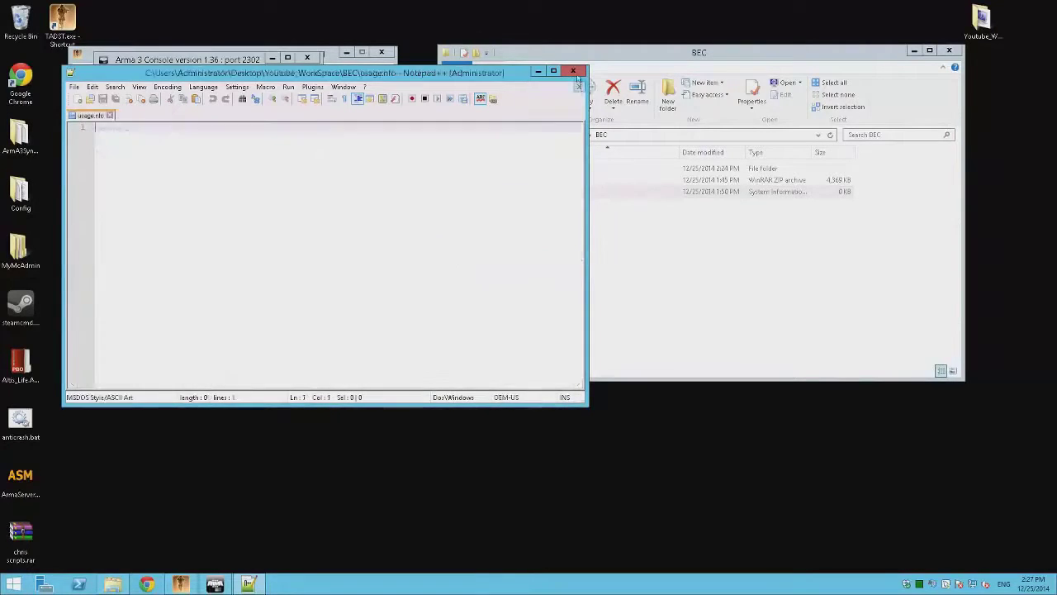
# Step: Create a shortcut to Bec.exe in the BEC\Bec folder
pyautogui.click(537, 72)
pyautogui.press('BackSpace')
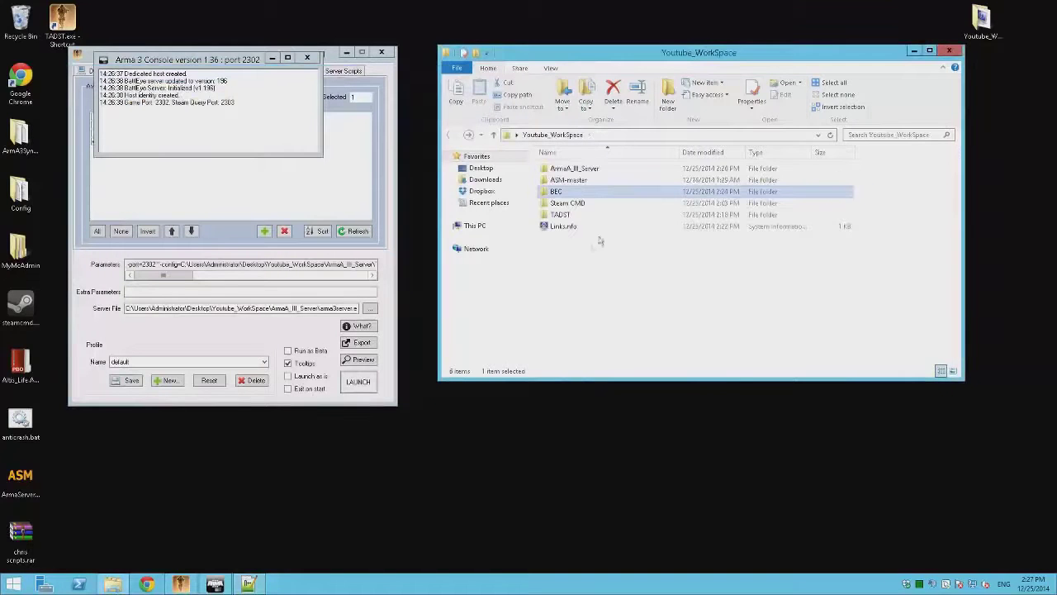
pyautogui.doubleClick(567, 192)
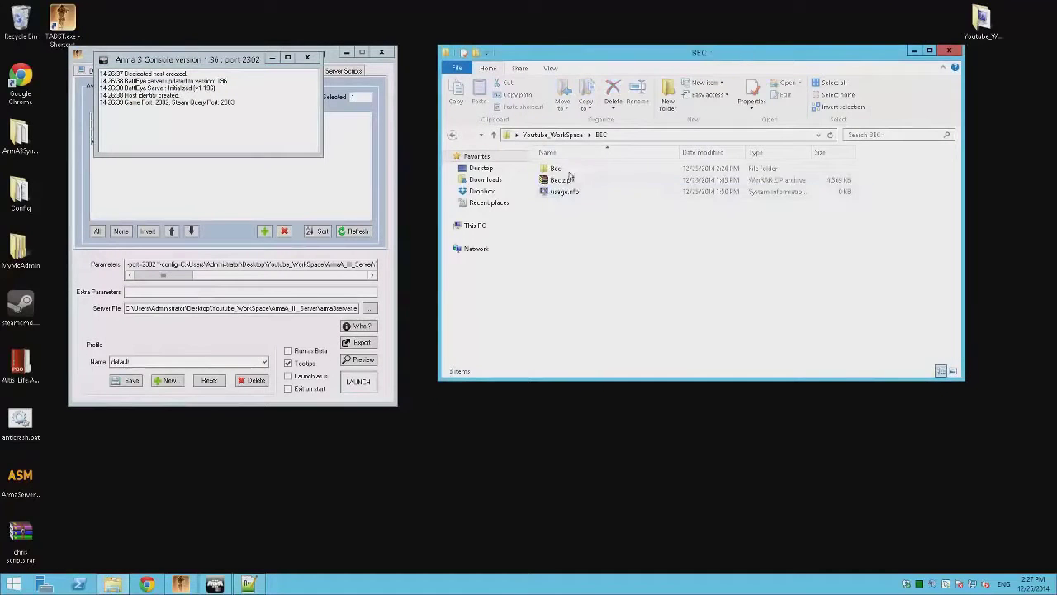
pyautogui.doubleClick(570, 169)
pyautogui.rightClick(573, 180)
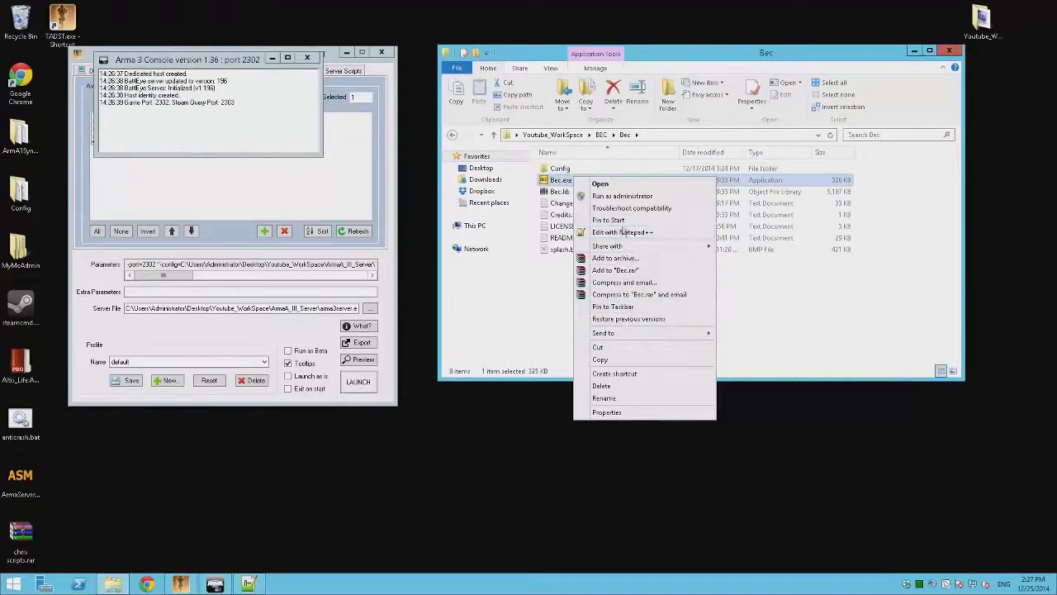
pyautogui.click(614, 373)
# Step: Append --dsc -f Config.cfg to the shortcut's Target and run BEC through it
pyautogui.rightClick(566, 195)
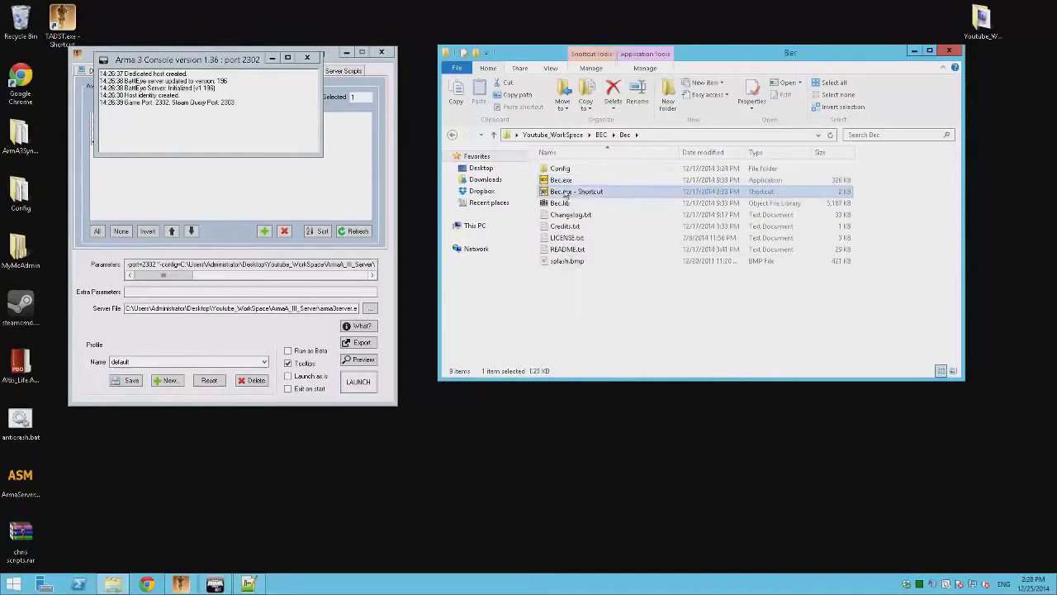
pyautogui.click(593, 425)
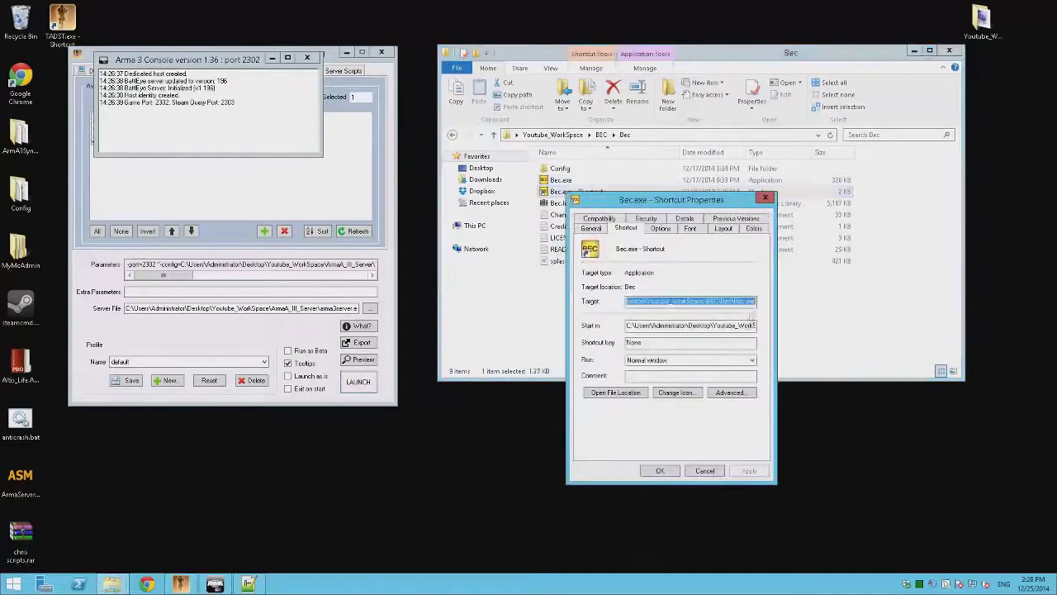
pyautogui.click(755, 302)
pyautogui.hotkey('ctrl', 'v')
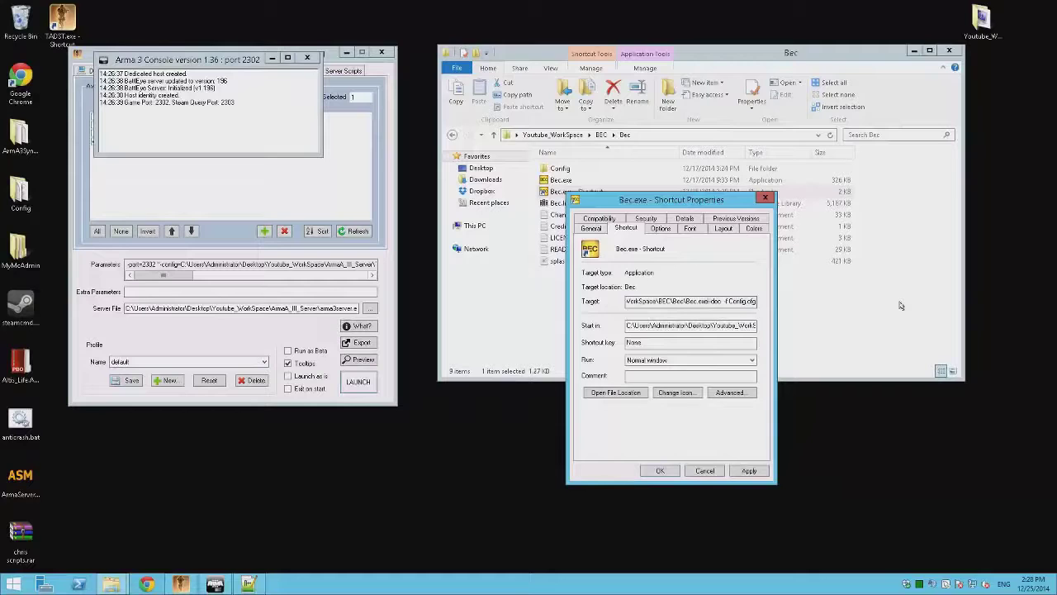
pyautogui.press('Return')
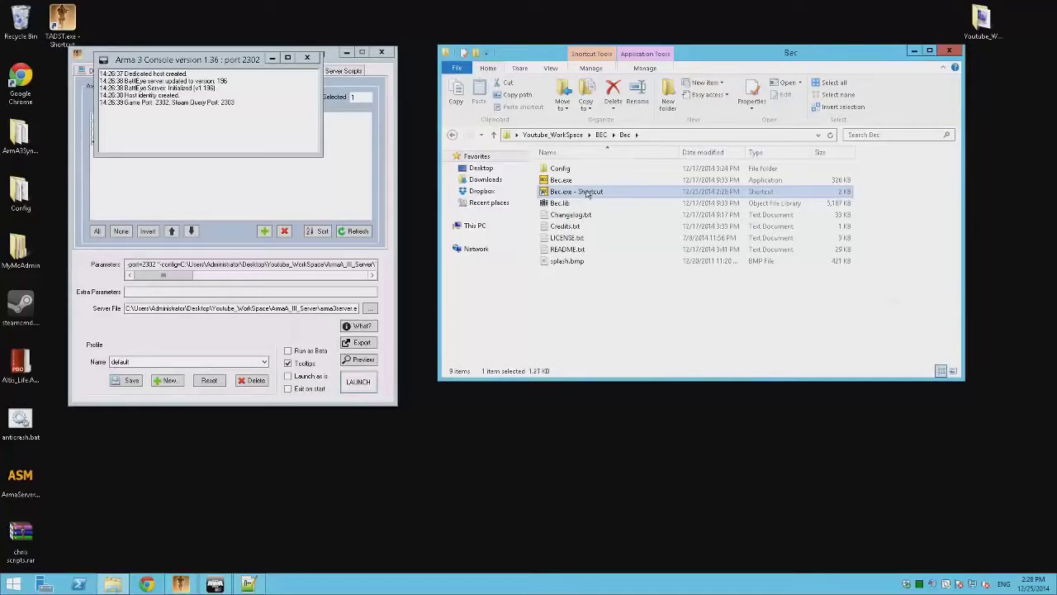
pyautogui.doubleClick(587, 193)
pyautogui.click(564, 303)
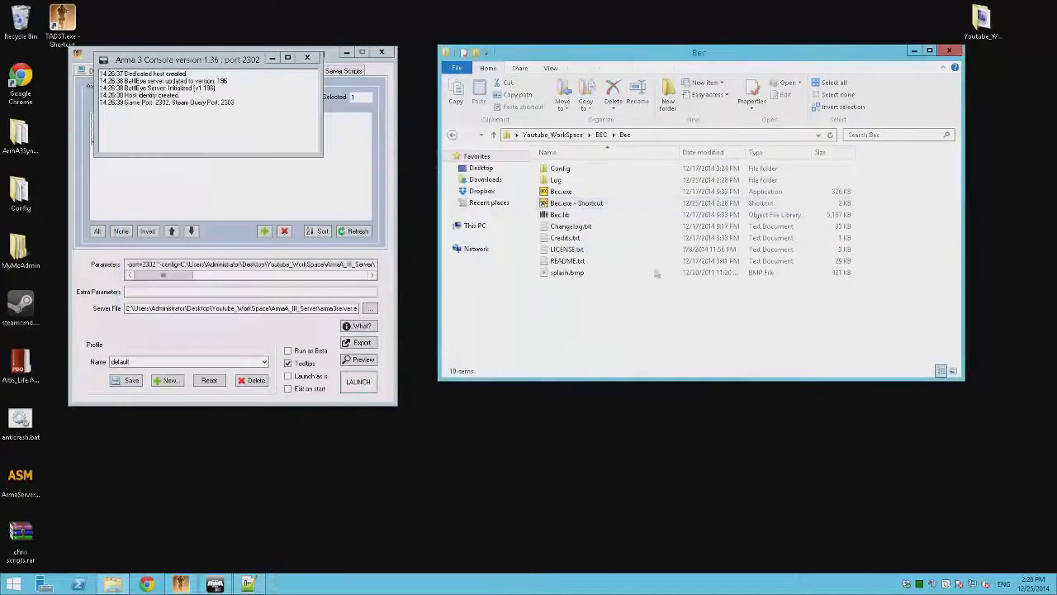
# Step: Close the Arma 3 server console window
pyautogui.hotkey('alt', 'Left')
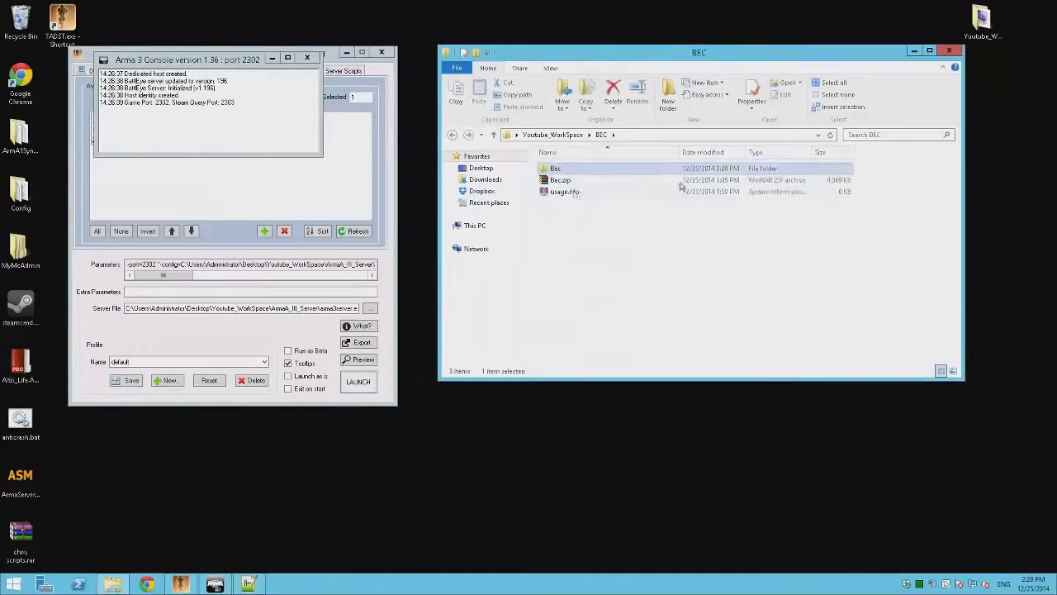
pyautogui.hotkey('alt', 'Left')
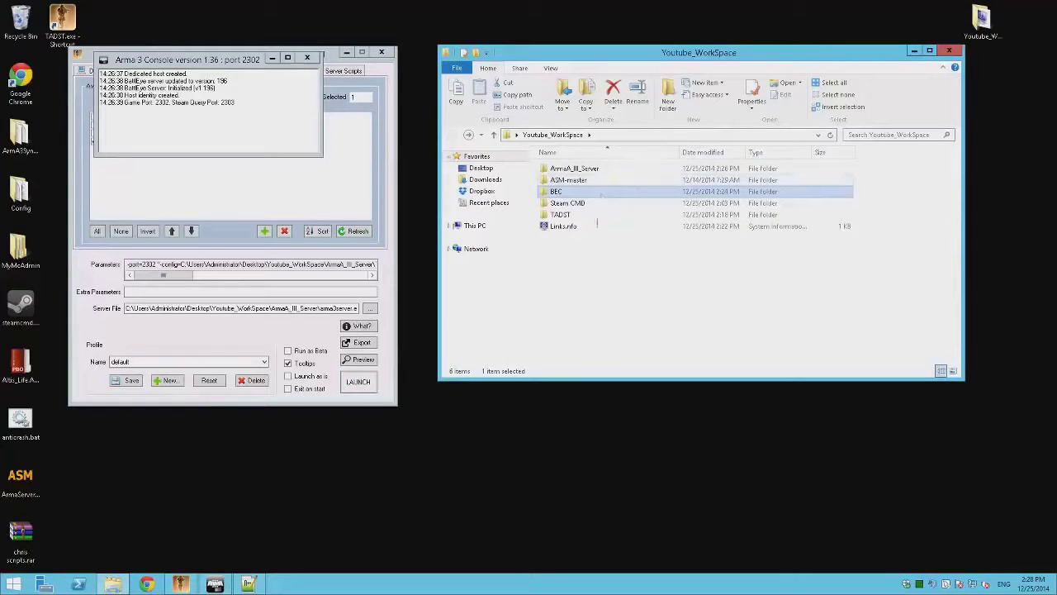
pyautogui.click(307, 60)
pyautogui.click(307, 60)
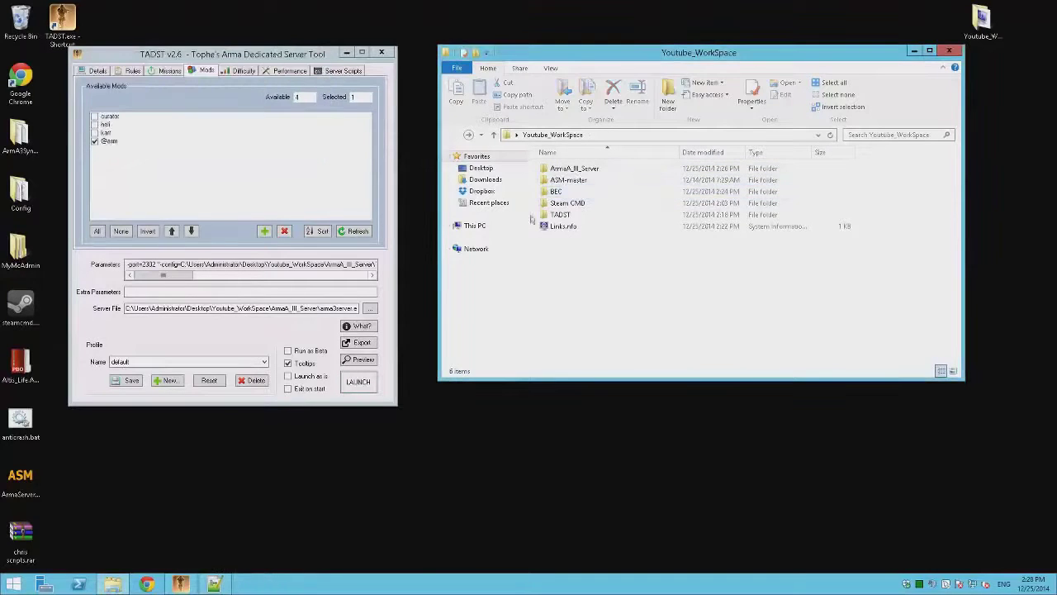
# Step: Create a new text document named BEServer.cfg in TADST\default\BattlEye
pyautogui.doubleClick(569, 170)
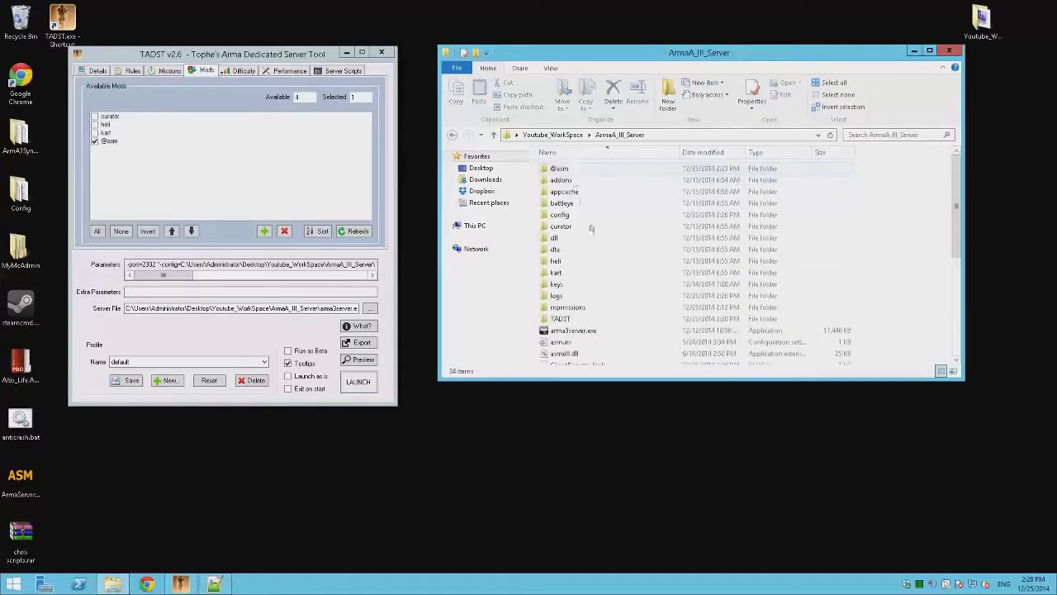
pyautogui.doubleClick(561, 318)
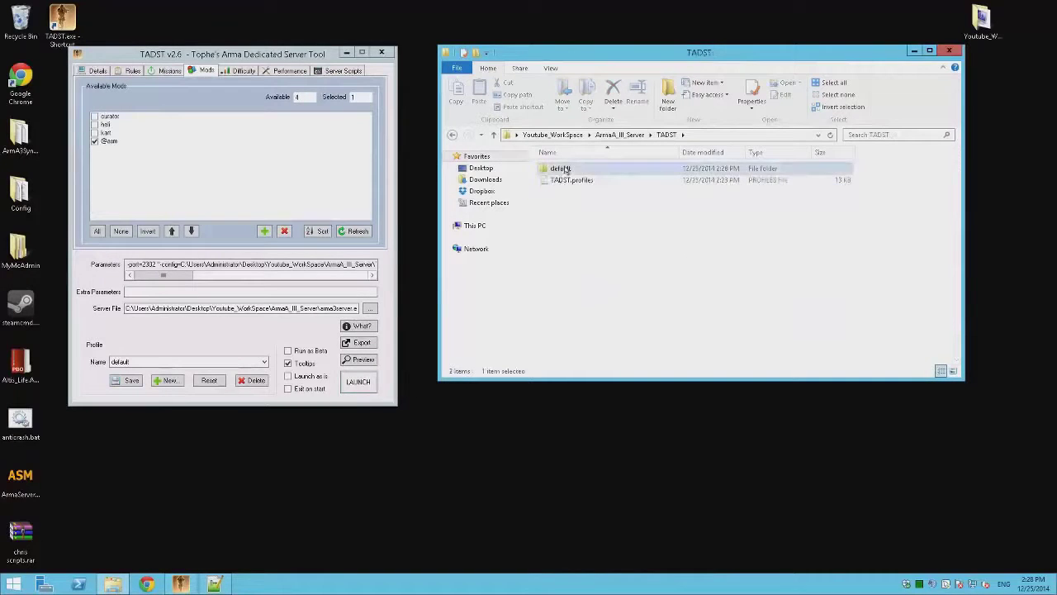
pyautogui.doubleClick(564, 170)
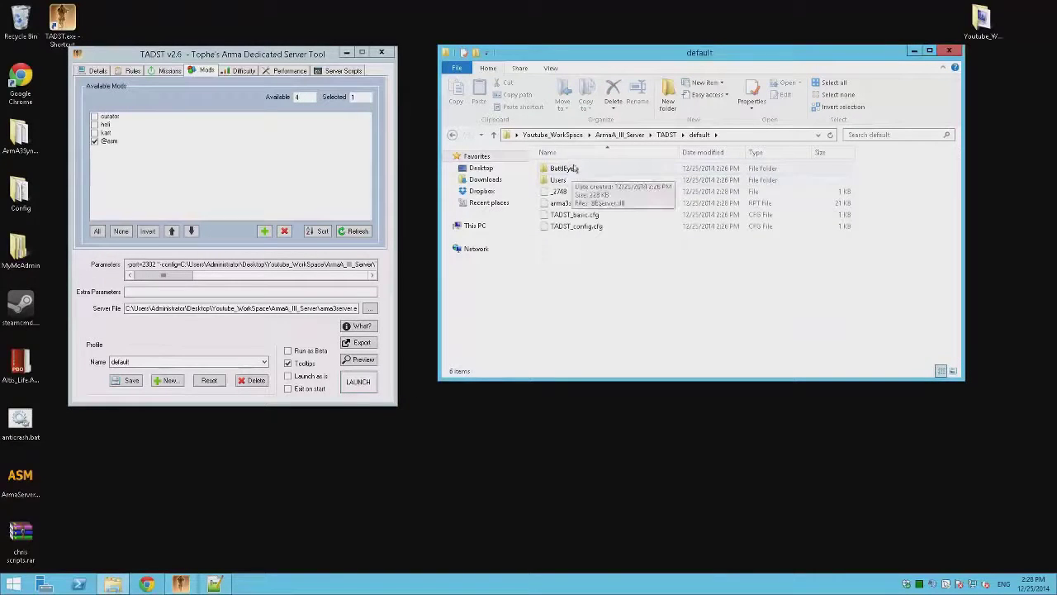
pyautogui.doubleClick(575, 169)
pyautogui.rightClick(572, 291)
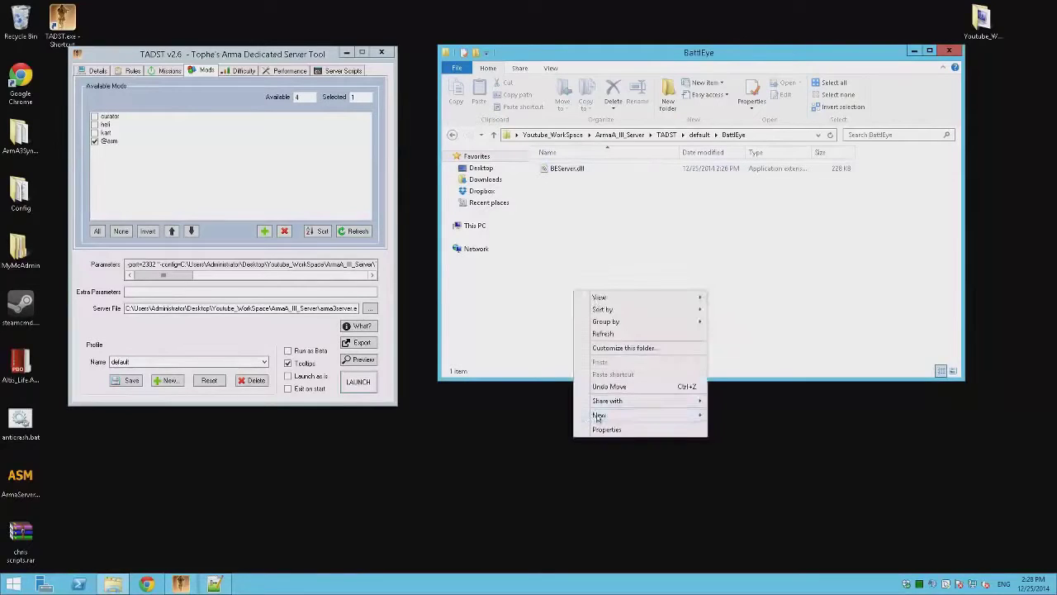
pyautogui.moveTo(652, 415)
pyautogui.click(743, 514)
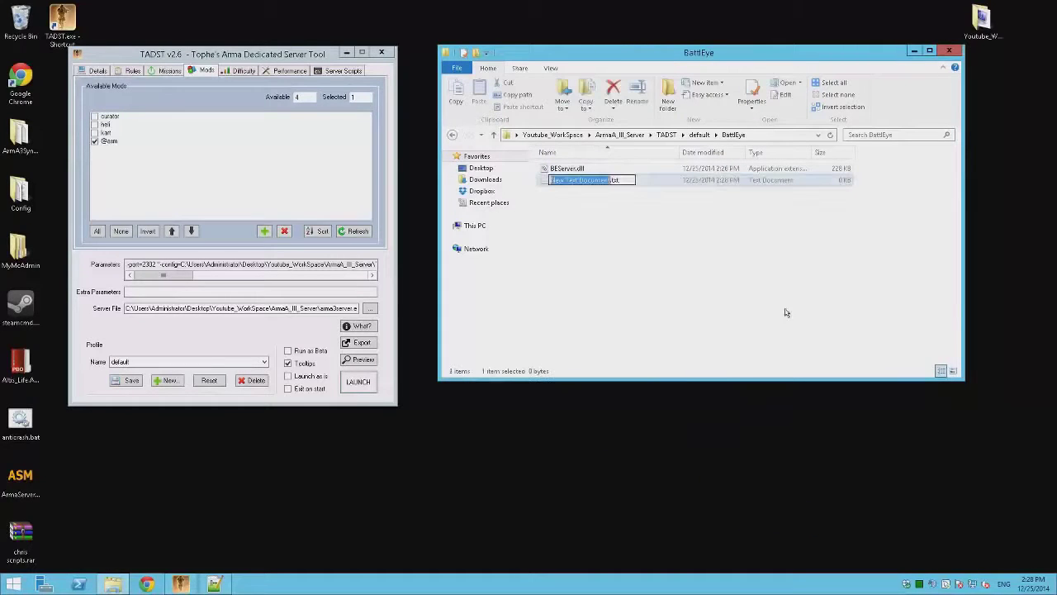
pyautogui.write('BEServ')
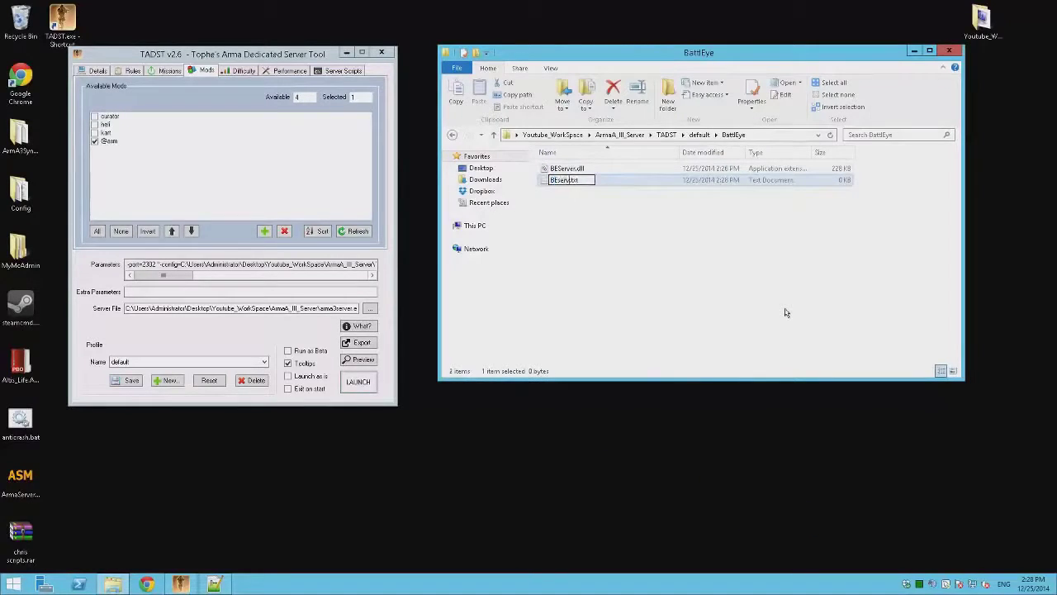
pyautogui.write('er')
pyautogui.press('Right')
pyautogui.press('Delete')
# Step: Rename the file to BEServer.cfg and open it with Notepad++
pyautogui.write('cfg')
pyautogui.press('Return')
pyautogui.press('Return')
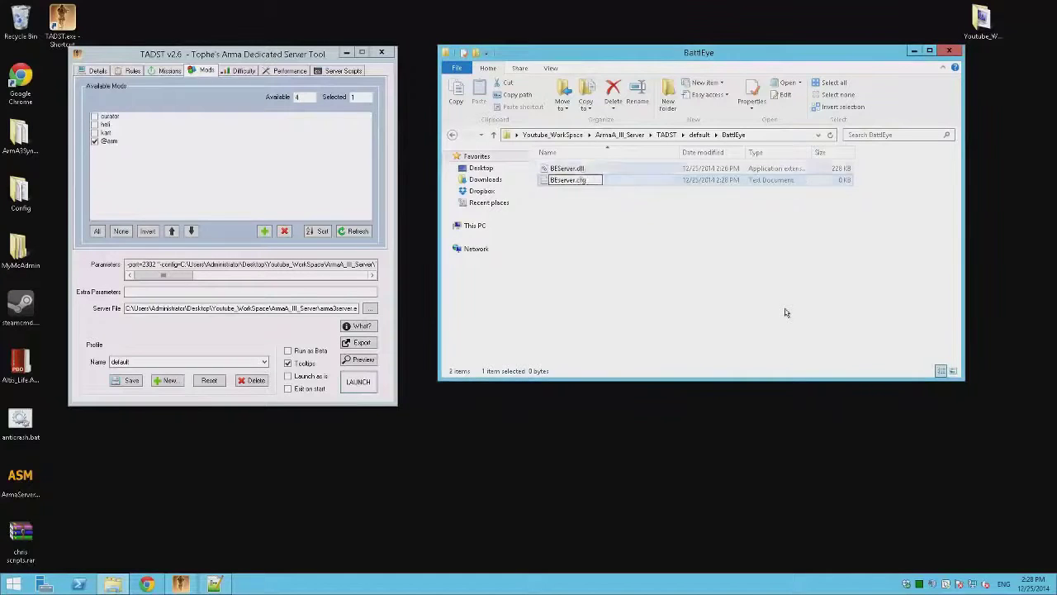
pyautogui.rightClick(568, 169)
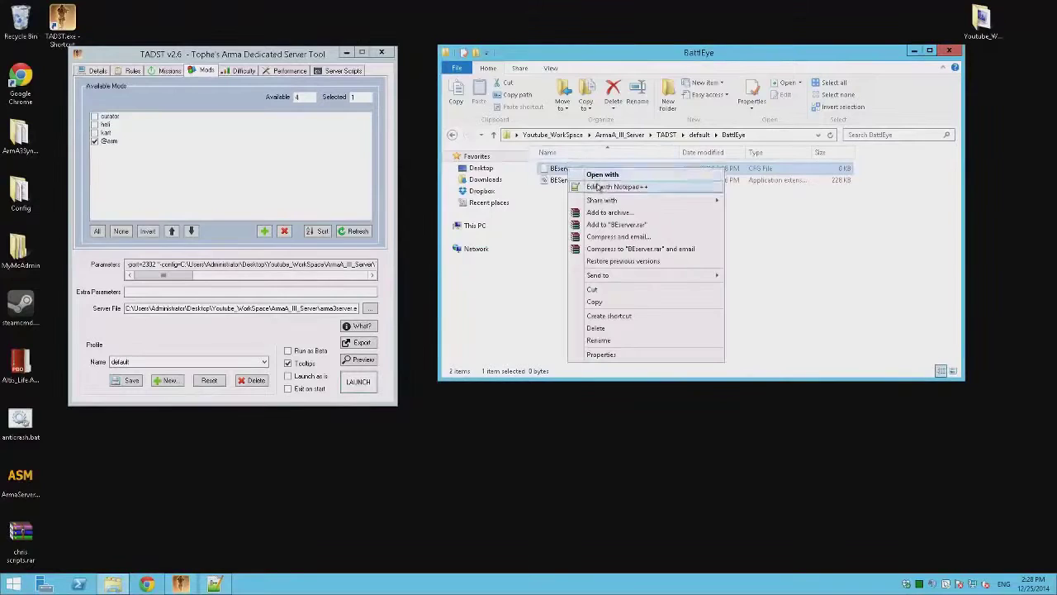
pyautogui.click(593, 187)
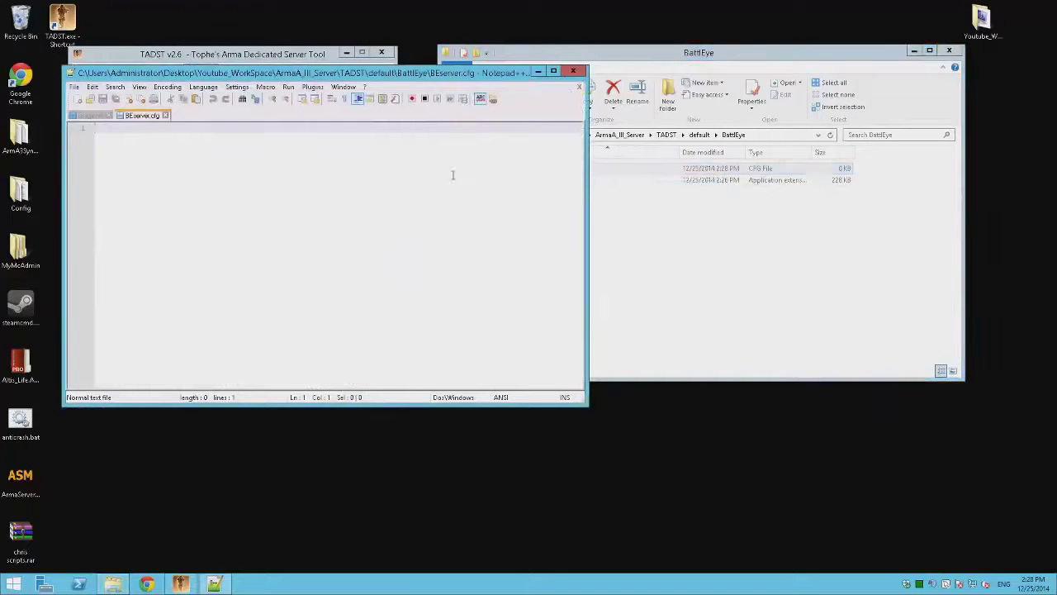
# Step: Write an RConPassword line with the password and a 'maxping 500' line, save, and close the file
pyautogui.write('R')
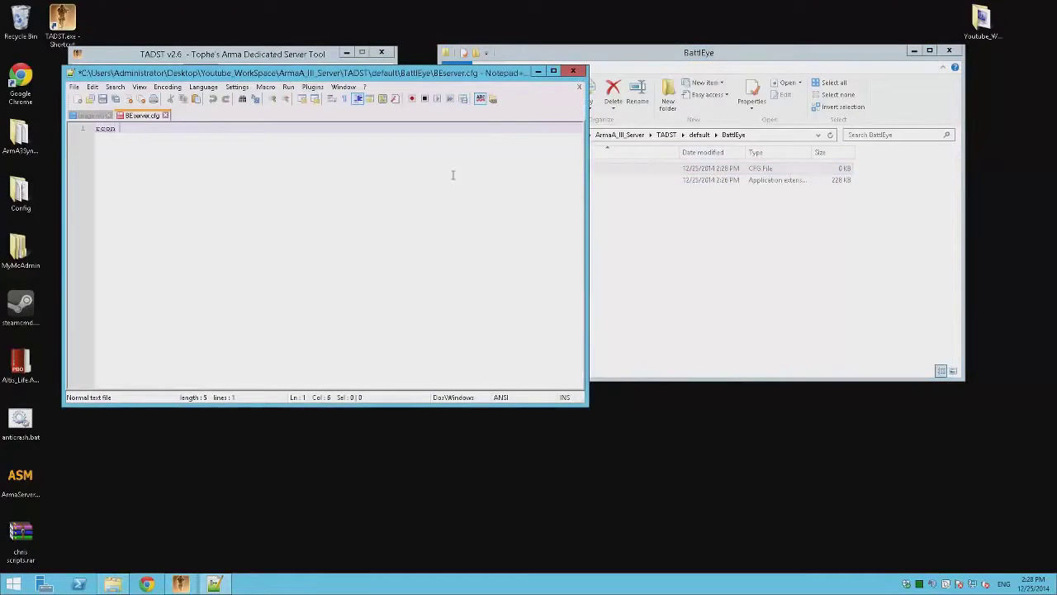
pyautogui.write('Con RConPassword')
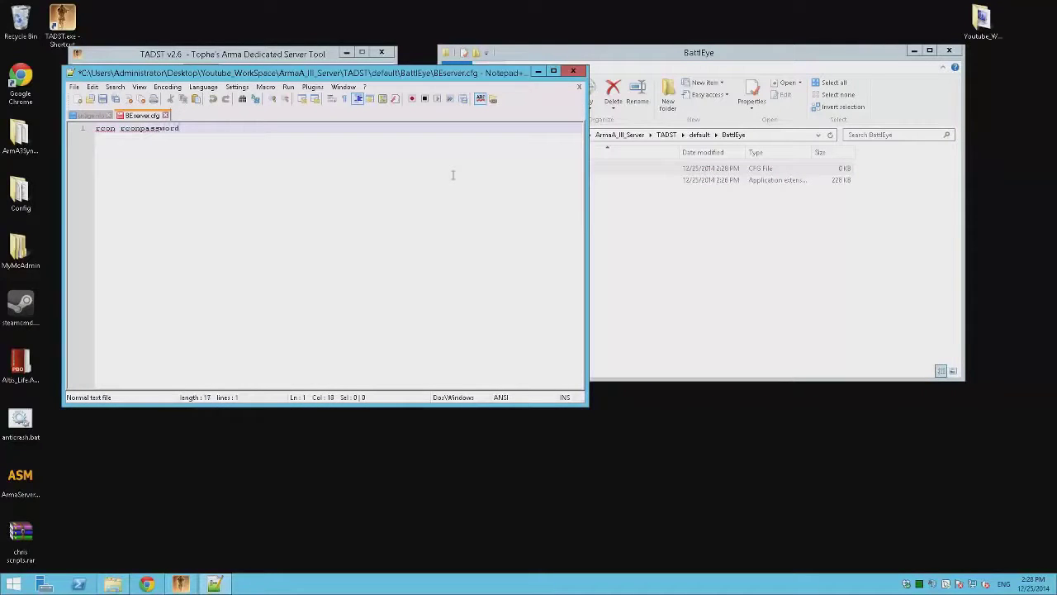
pyautogui.press('Return')
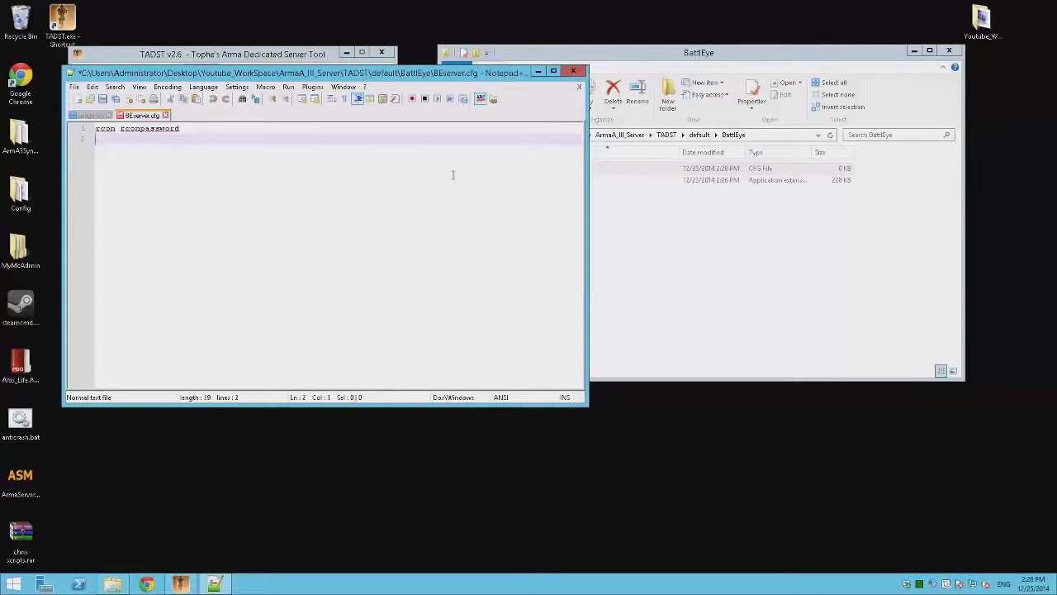
pyautogui.write('maxping 500')
pyautogui.hotkey('ctrl', 's')
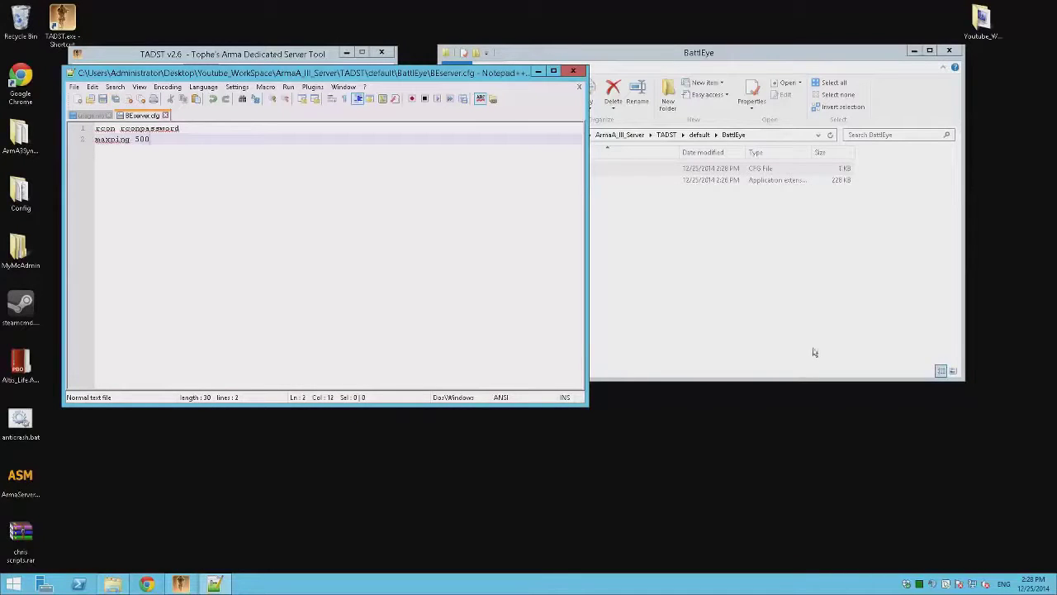
pyautogui.click(579, 86)
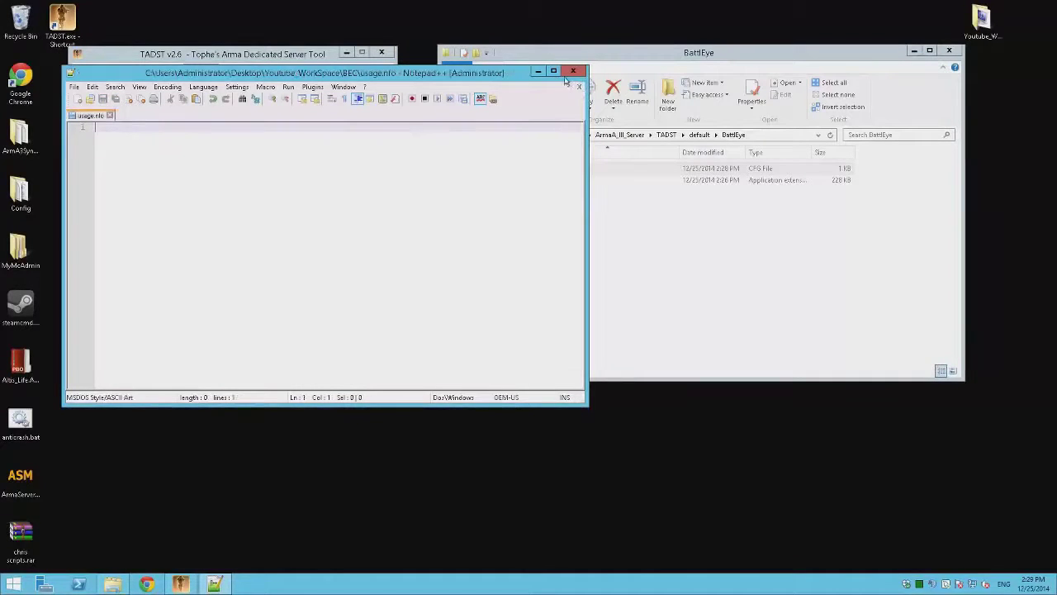
# Step: Close Notepad++ and navigate from the TADST default folder up into the BEC folder
pyautogui.click(579, 86)
pyautogui.click(573, 72)
pyautogui.click(452, 134)
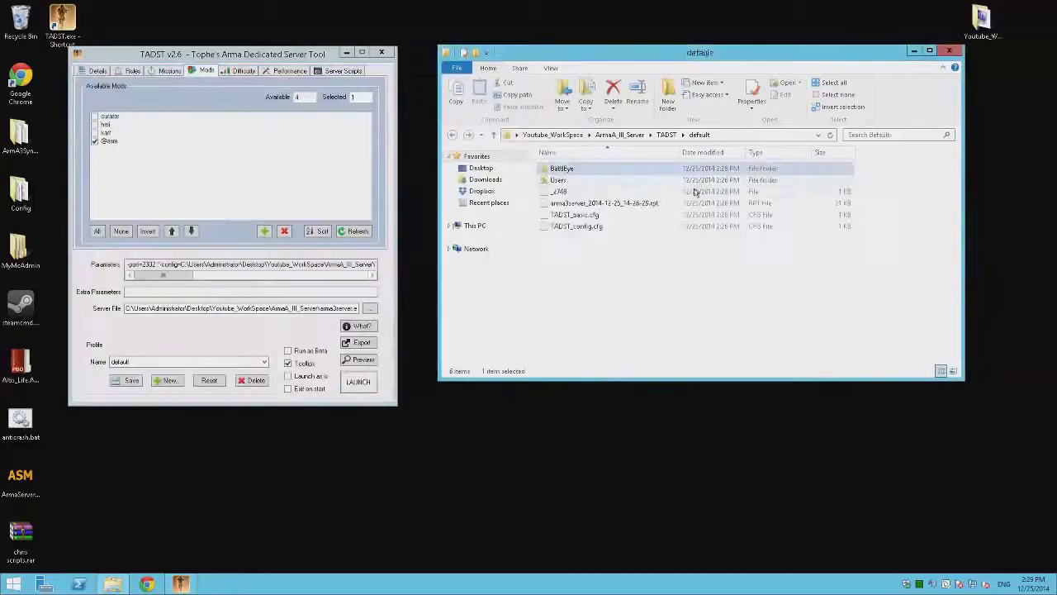
pyautogui.press('BackSpace')
pyautogui.press('BackSpace')
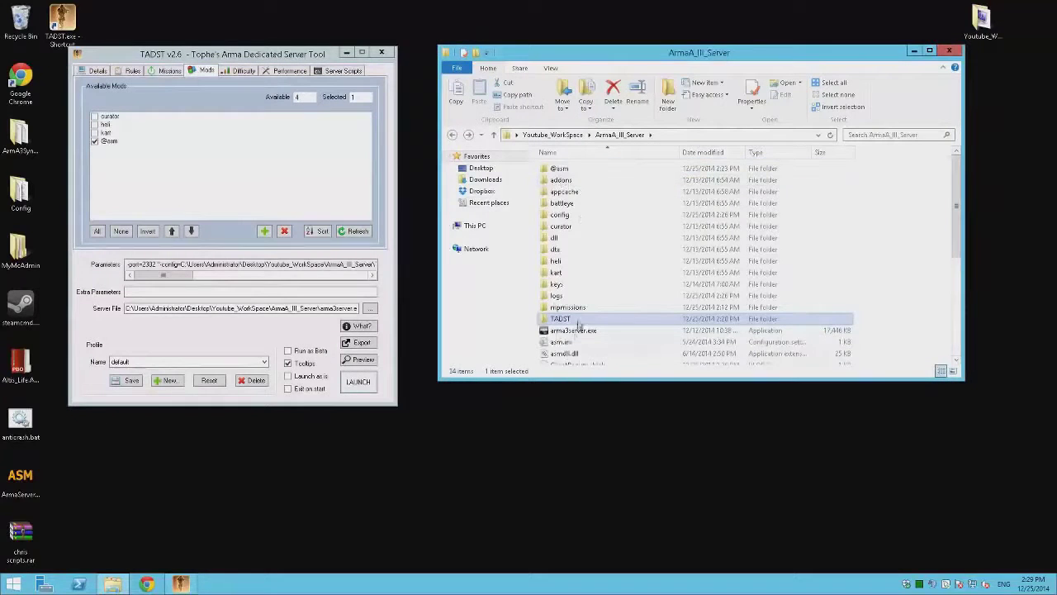
pyautogui.press('BackSpace')
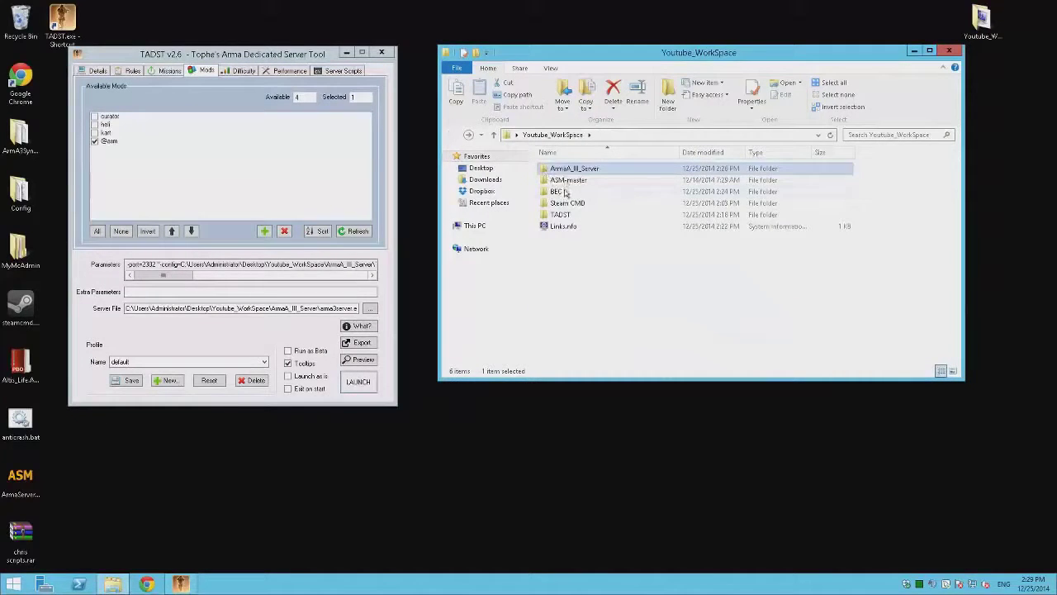
pyautogui.doubleClick(565, 191)
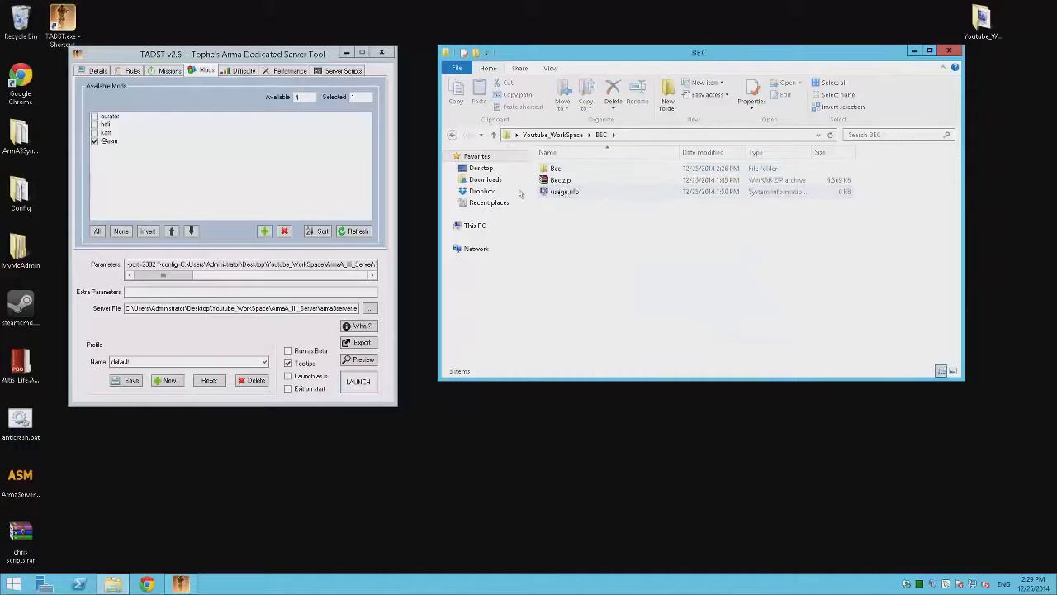
# Step: Launch the Arma 3 server from TADST, start BEC from its Bec folder shortcut, then close BEC
pyautogui.click(358, 380)
pyautogui.doubleClick(578, 168)
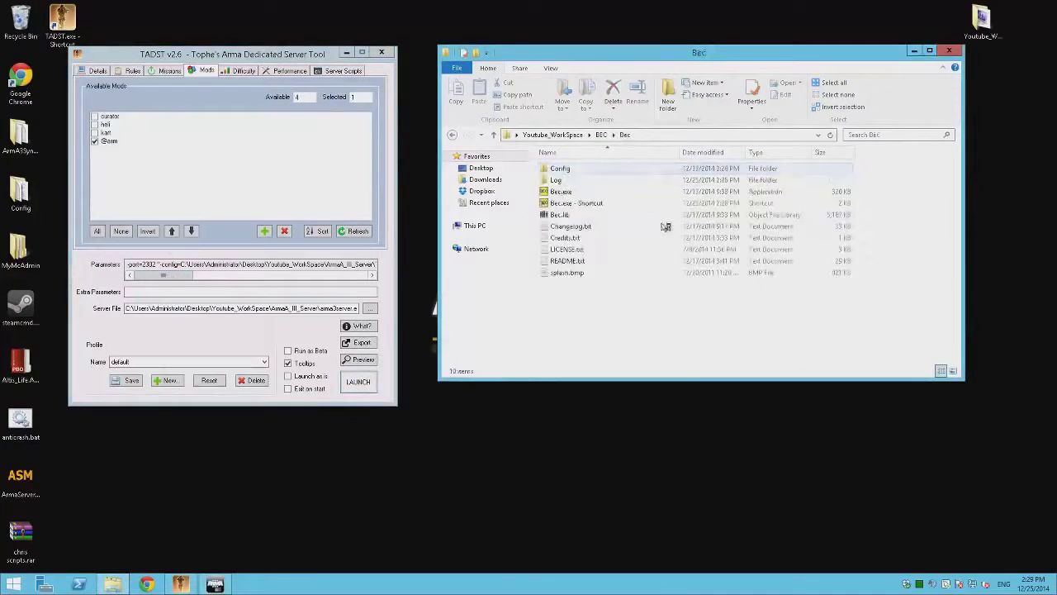
pyautogui.doubleClick(575, 203)
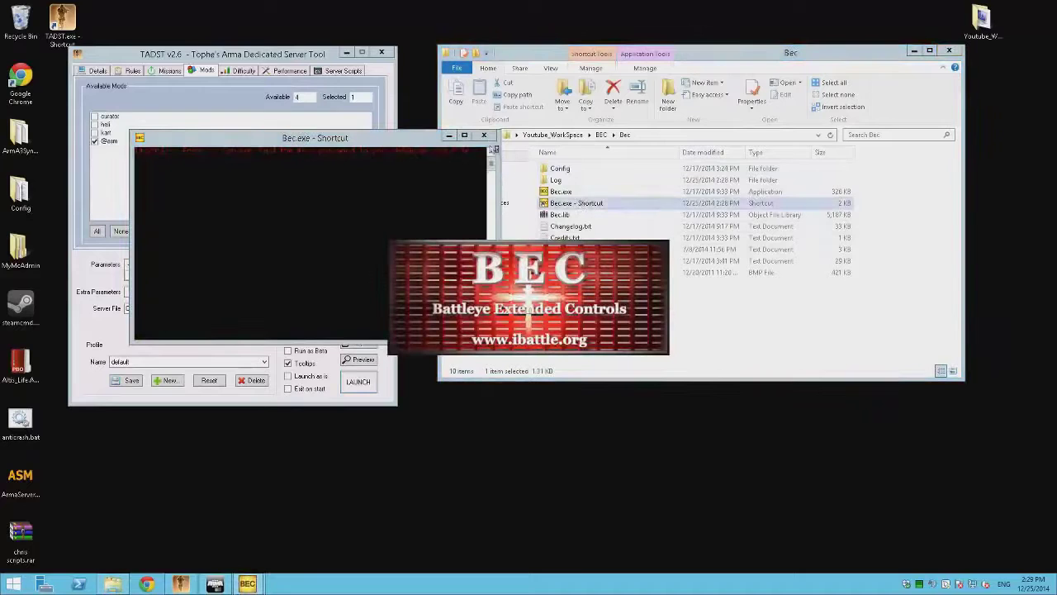
pyautogui.click(485, 136)
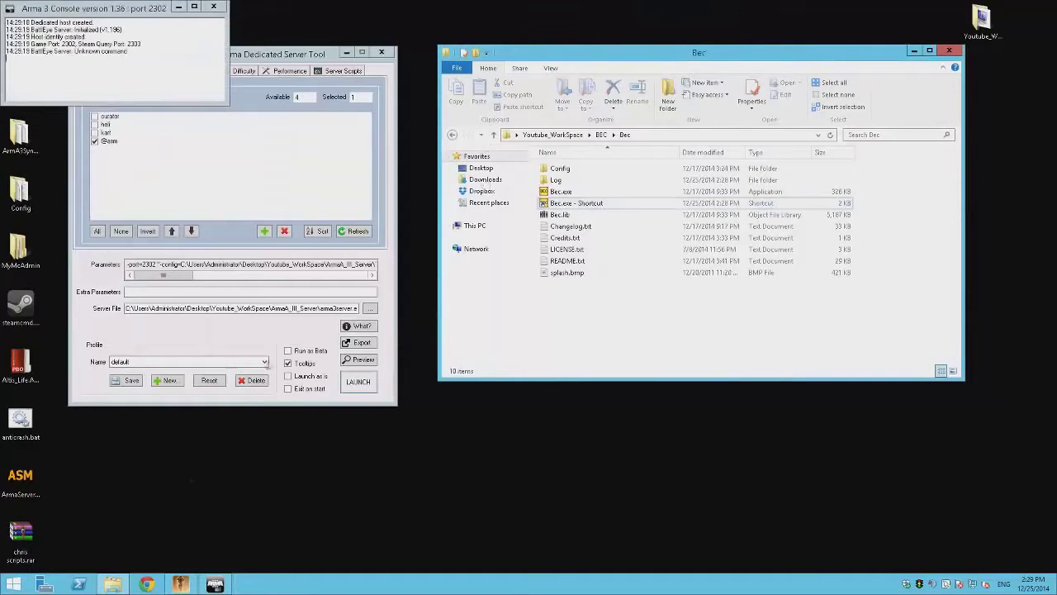
# Step: Search Google for beserver.cfg in a new Chrome window
pyautogui.click(146, 584)
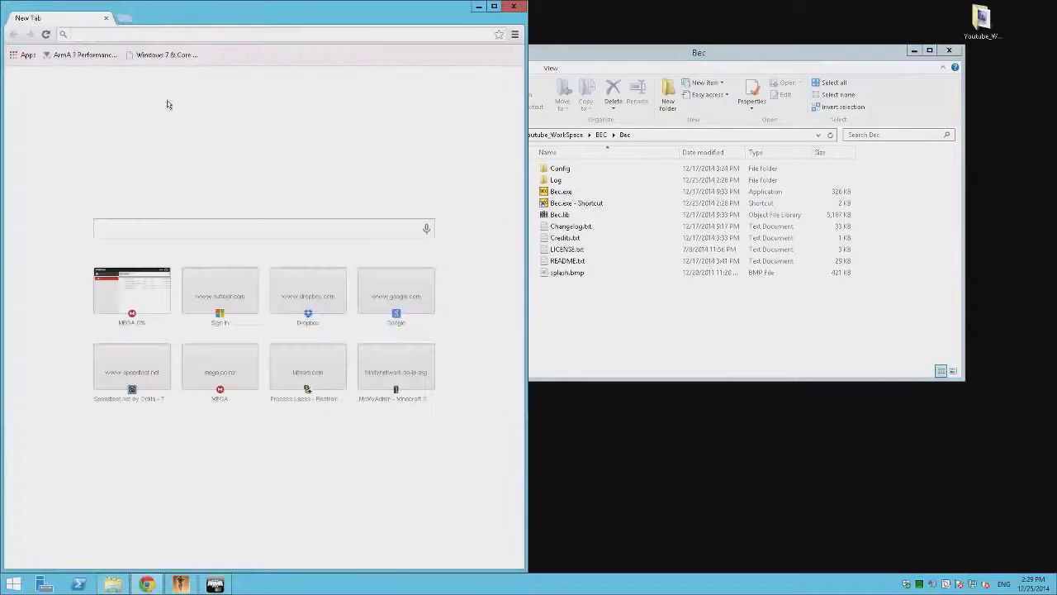
pyautogui.write('beserver')
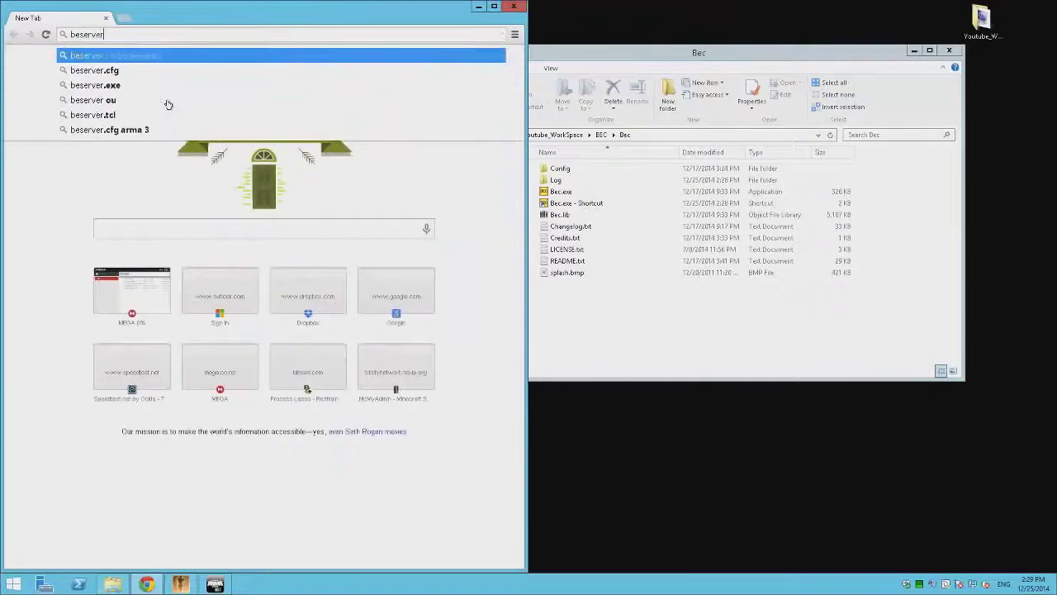
pyautogui.press('Down')
pyautogui.press('Return')
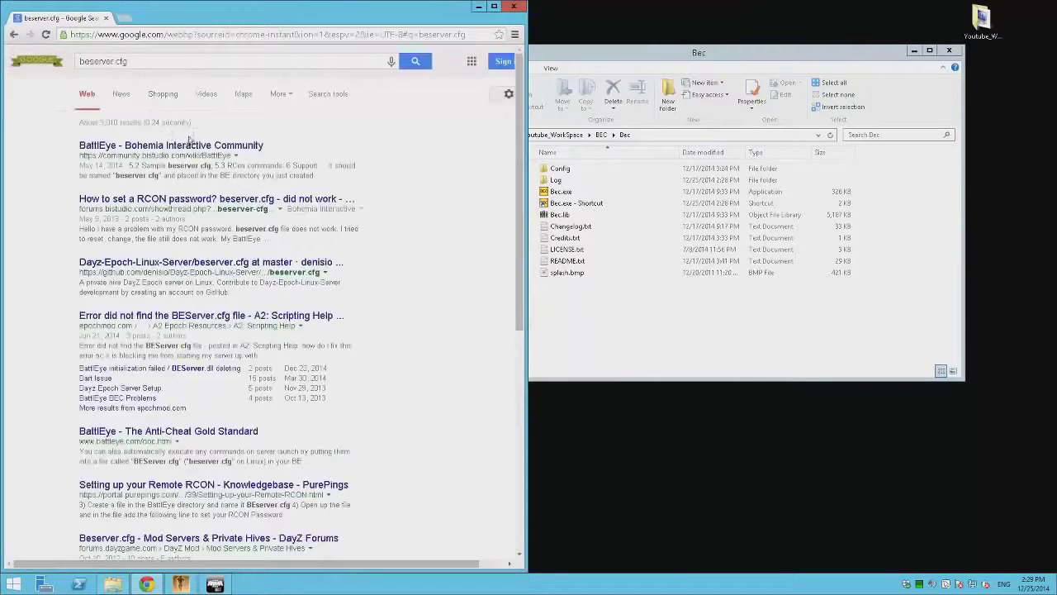
# Step: Open the BattlEye community wiki, scroll to the sample beserver.cfg, and select the RConPassword command
pyautogui.click(188, 149)
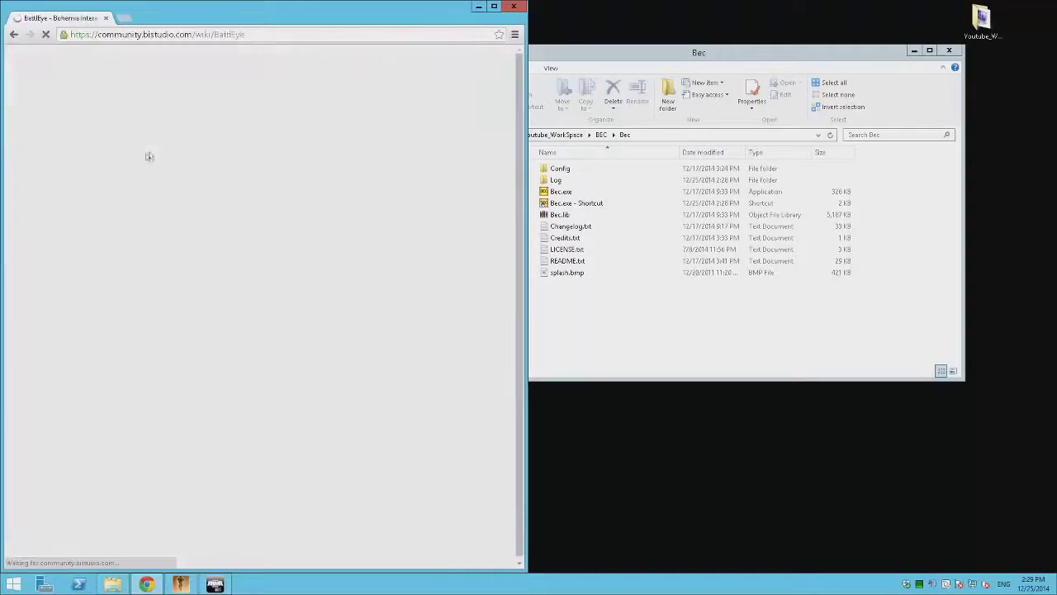
pyautogui.scroll(-10, 281, 223)
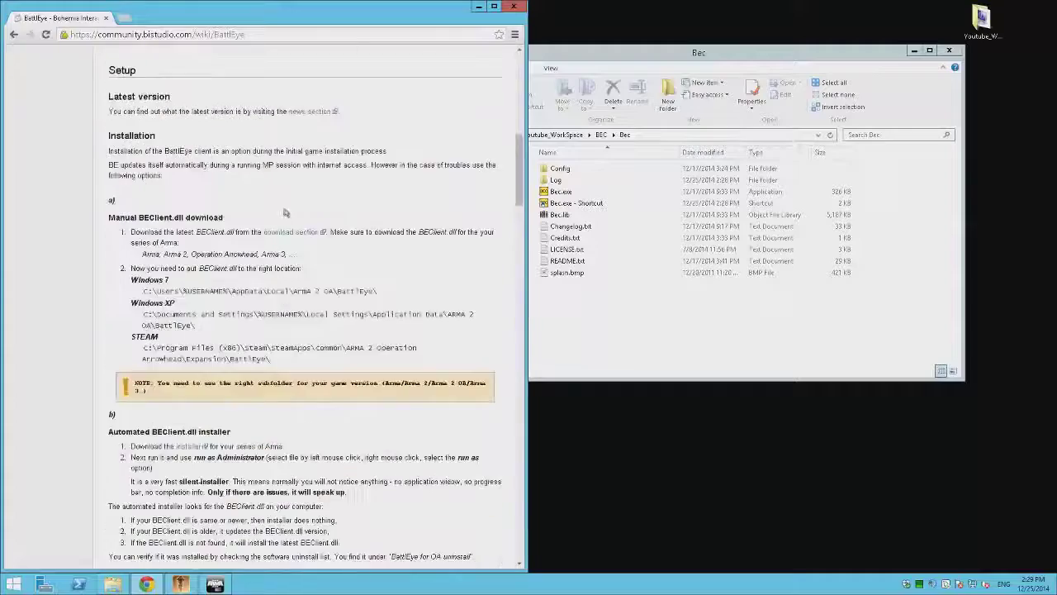
pyautogui.scroll(-5, 288, 213)
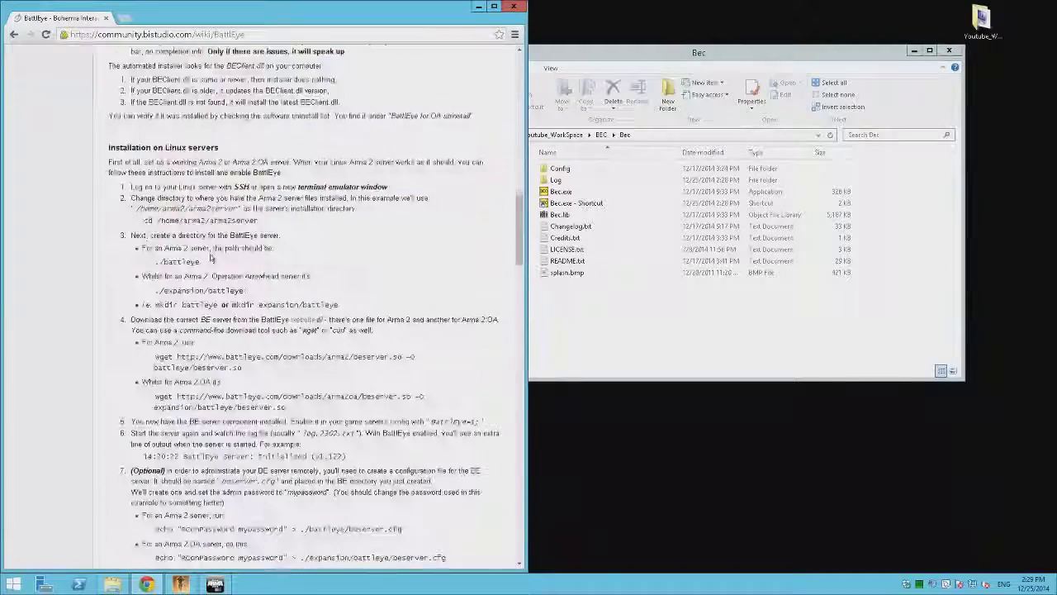
pyautogui.scroll(-10, 217, 252)
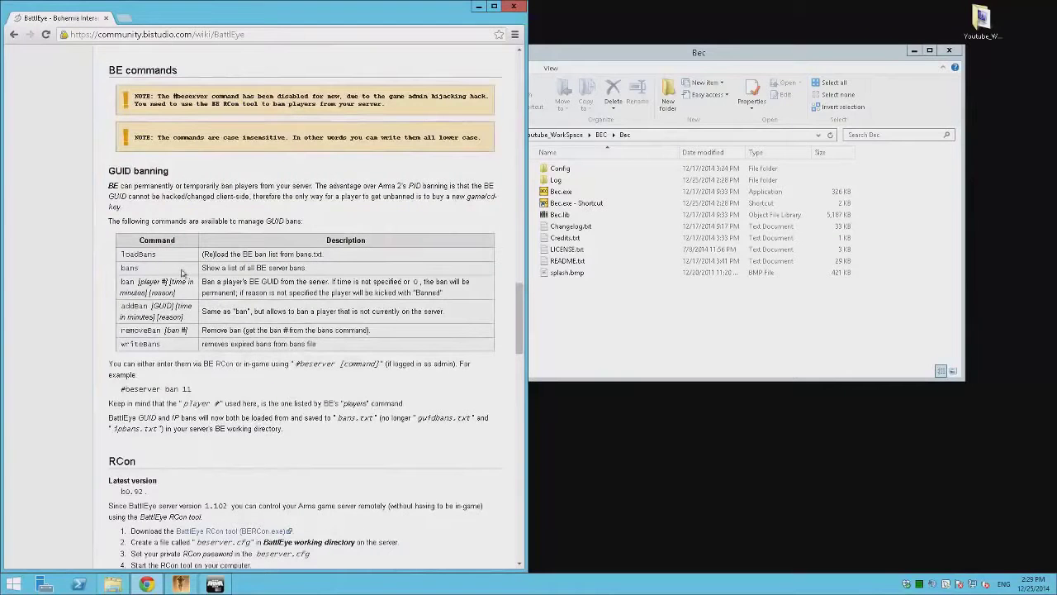
pyautogui.scroll(-3, 182, 273)
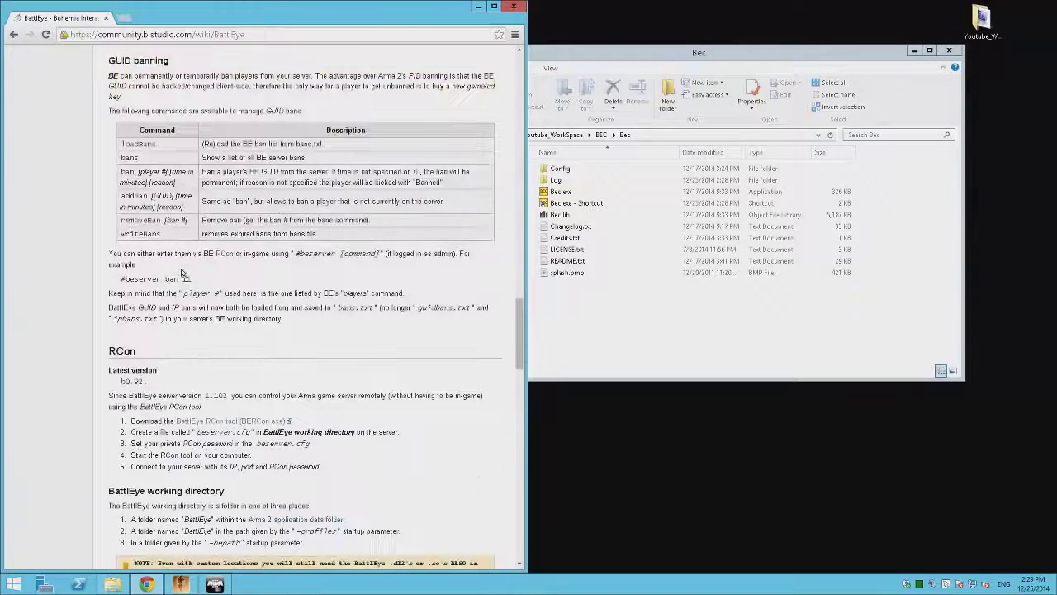
pyautogui.scroll(-3, 183, 271)
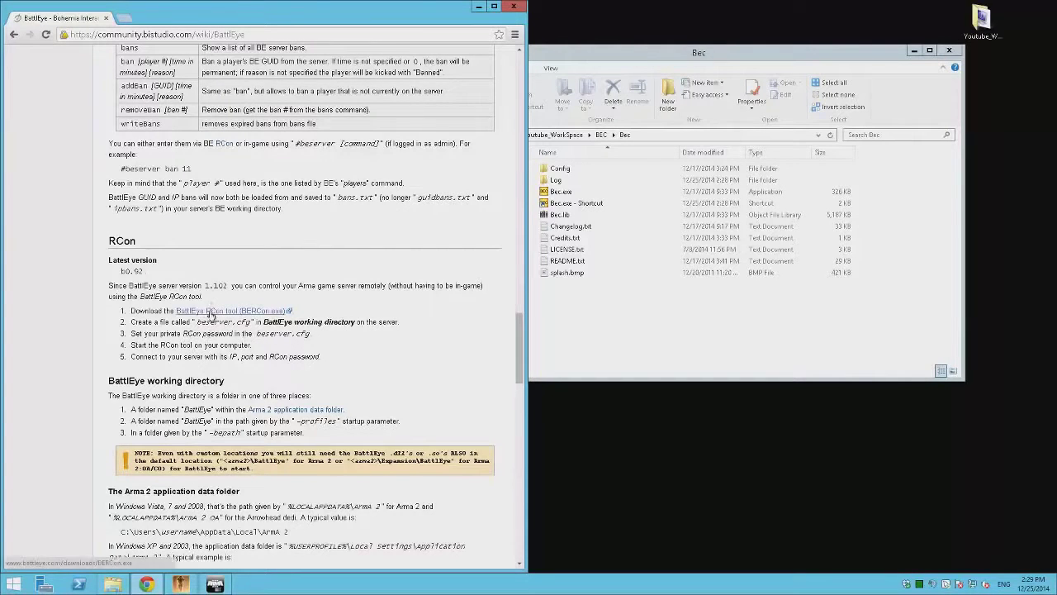
pyautogui.scroll(-3, 212, 316)
pyautogui.scroll(-6, 212, 316)
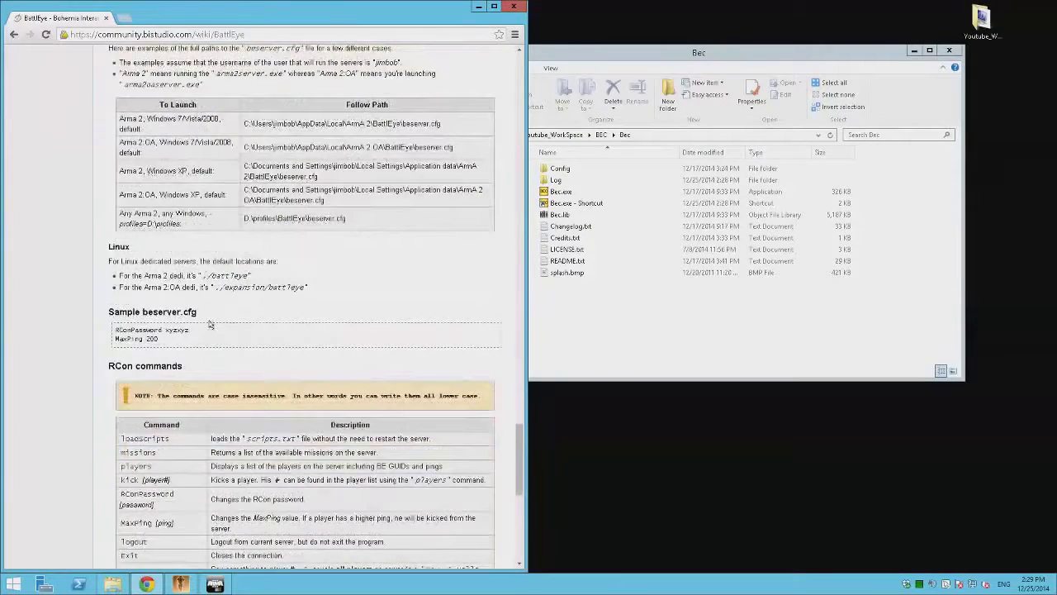
pyautogui.scroll(-3, 210, 323)
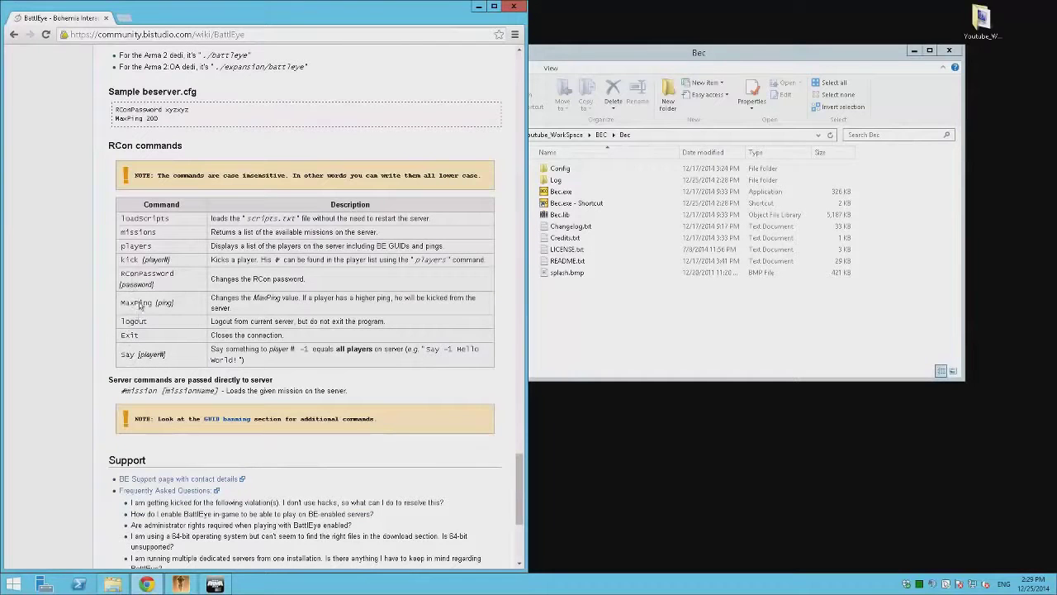
pyautogui.moveTo(175, 277)
pyautogui.mouseDown()
pyautogui.moveTo(122, 279)
pyautogui.moveTo(173, 282)
pyautogui.mouseUp()
pyautogui.hotkey('ctrl', 'c')
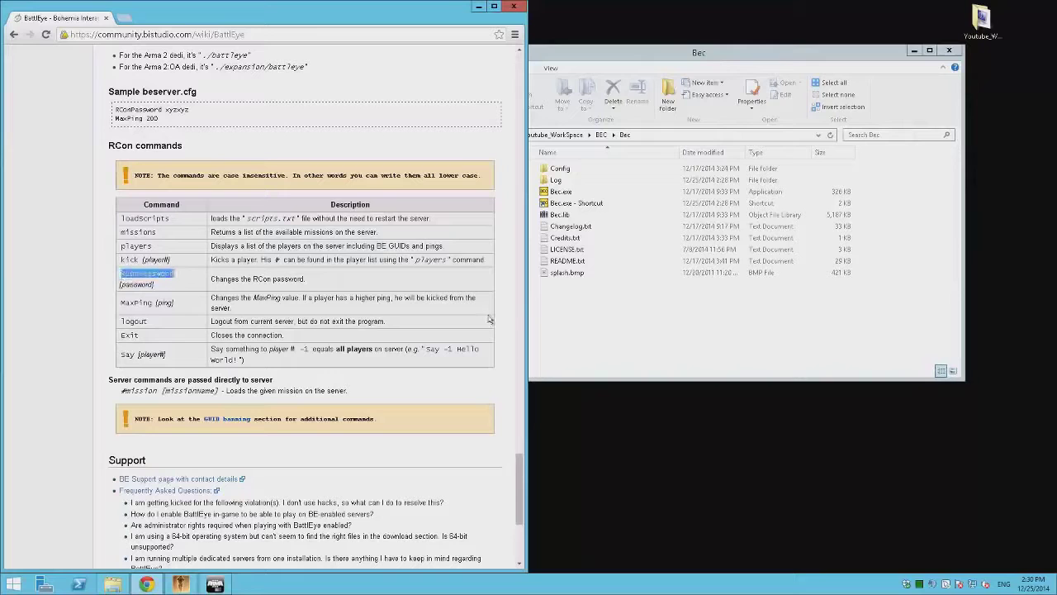
pyautogui.click(626, 283)
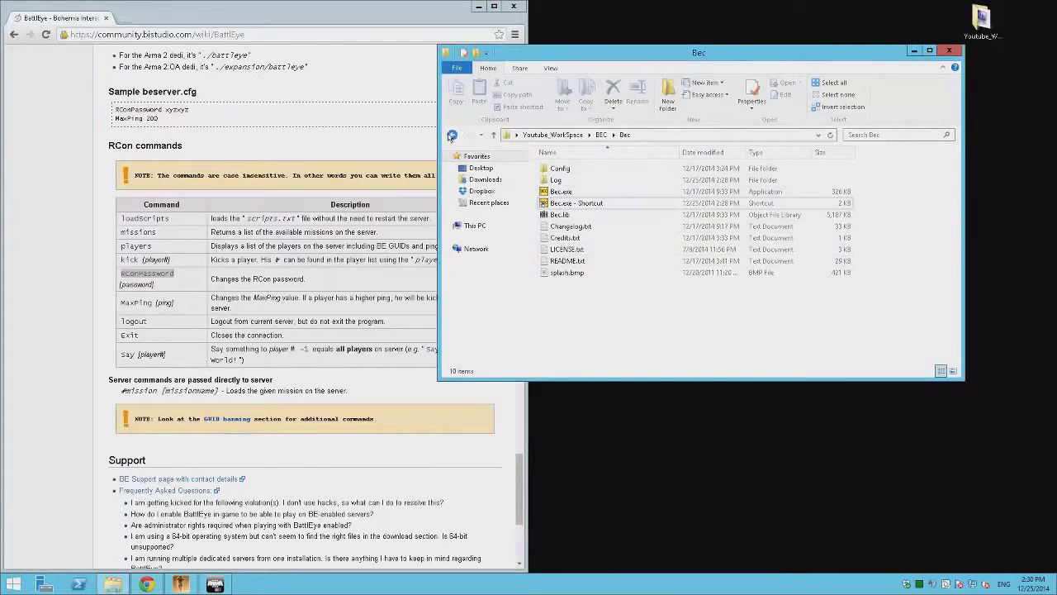
# Step: Browse to ArmA_III_Server\TADST\default\BattlEye and open BEServer.cfg in Notepad++
pyautogui.click(450, 135)
pyautogui.click(450, 135)
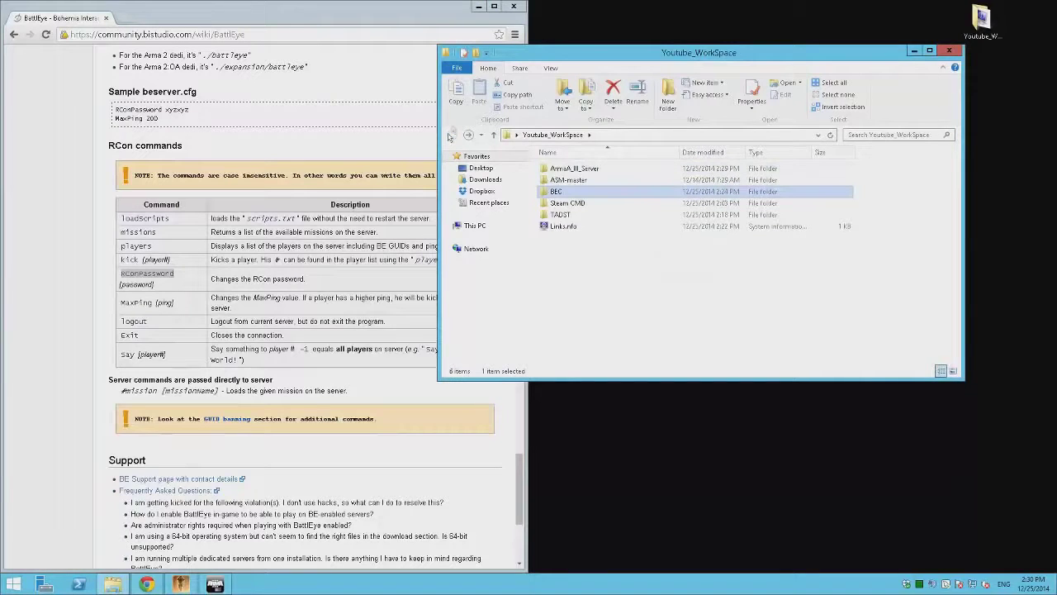
pyautogui.click(478, 6)
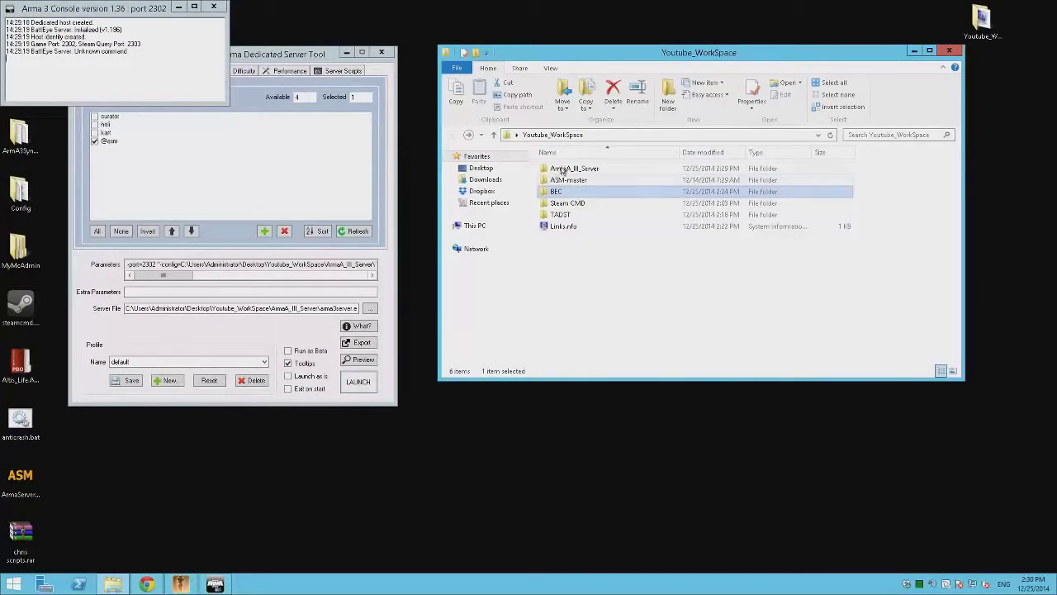
pyautogui.doubleClick(564, 171)
pyautogui.doubleClick(560, 318)
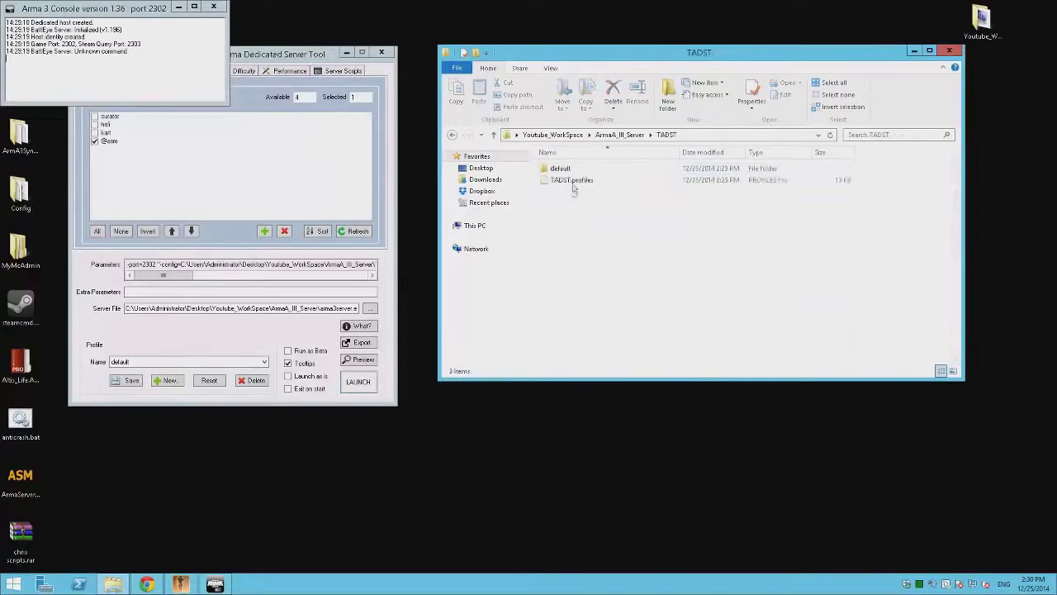
pyautogui.doubleClick(573, 169)
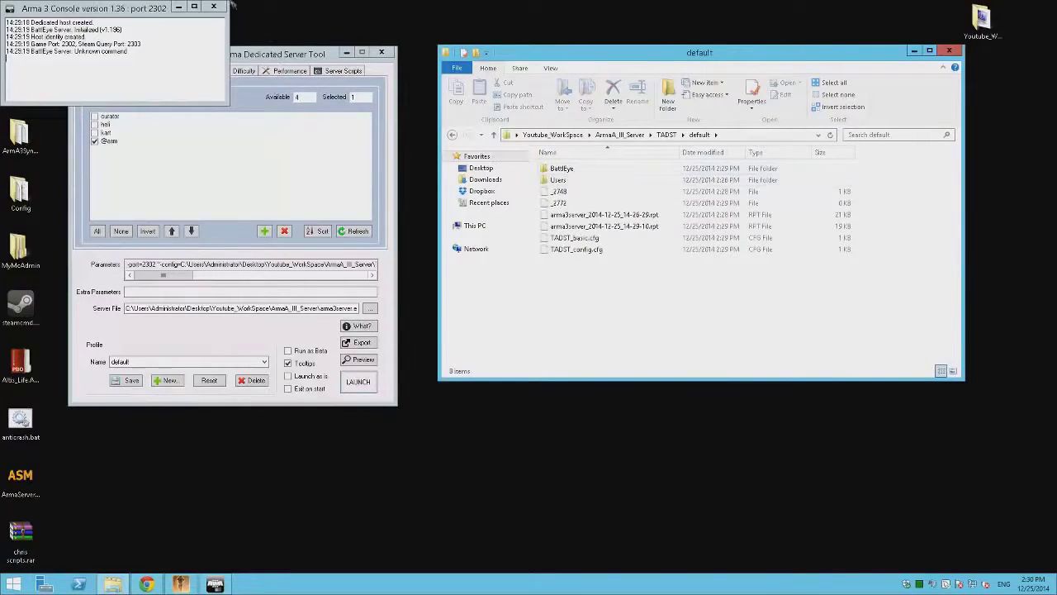
pyautogui.doubleClick(561, 170)
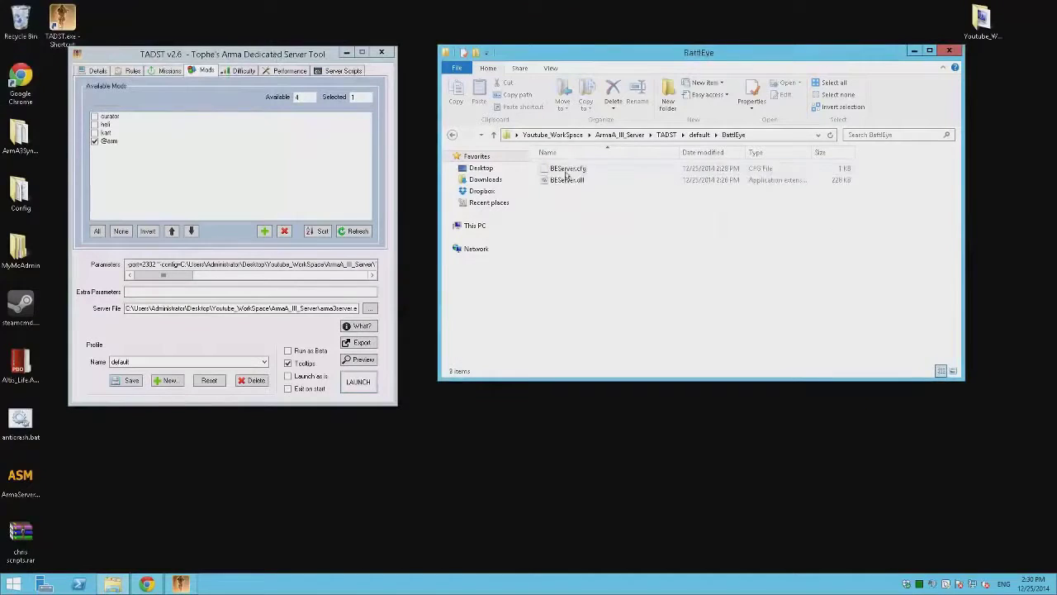
pyautogui.rightClick(568, 169)
pyautogui.click(614, 197)
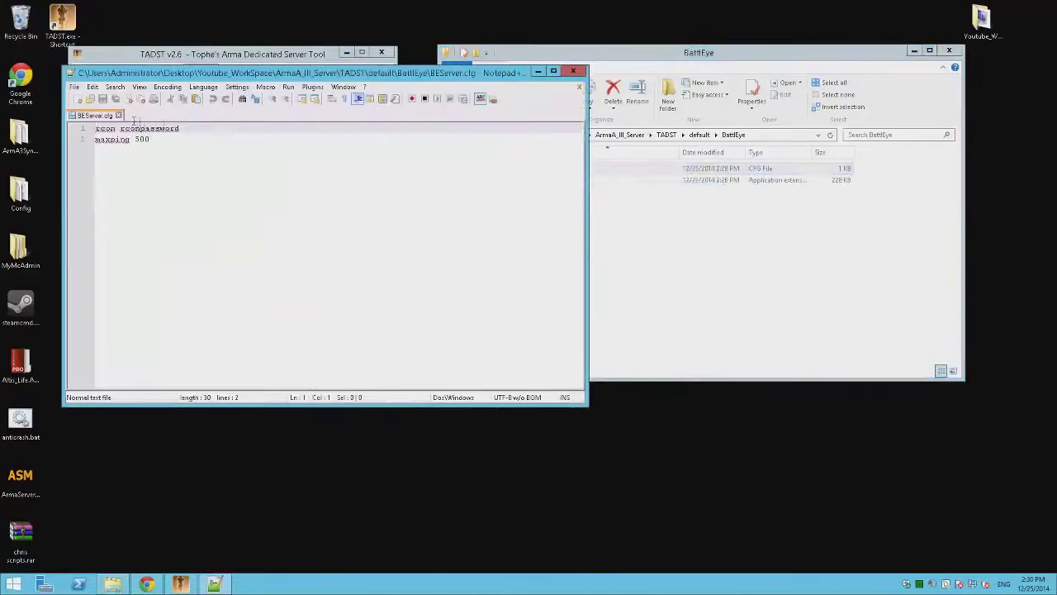
# Step: Replace line 1 with the pasted RConPassword setting, save, close Notepad++, and relaunch the server
pyautogui.moveTo(203, 128); pyautogui.dragTo(89, 130)
pyautogui.hotkey('ctrl', 'v')
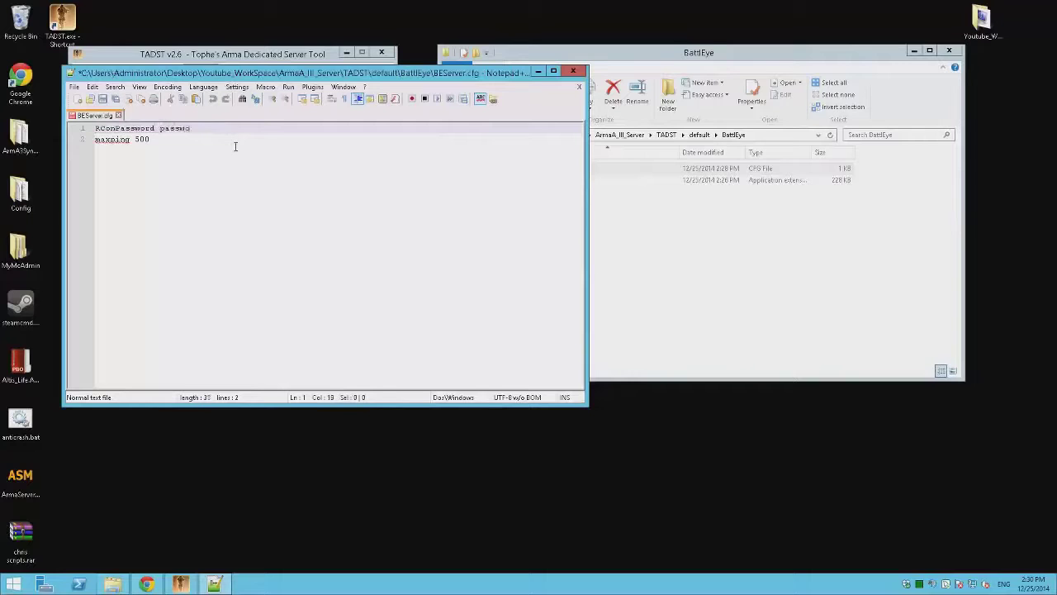
pyautogui.hotkey('ctrl', 's')
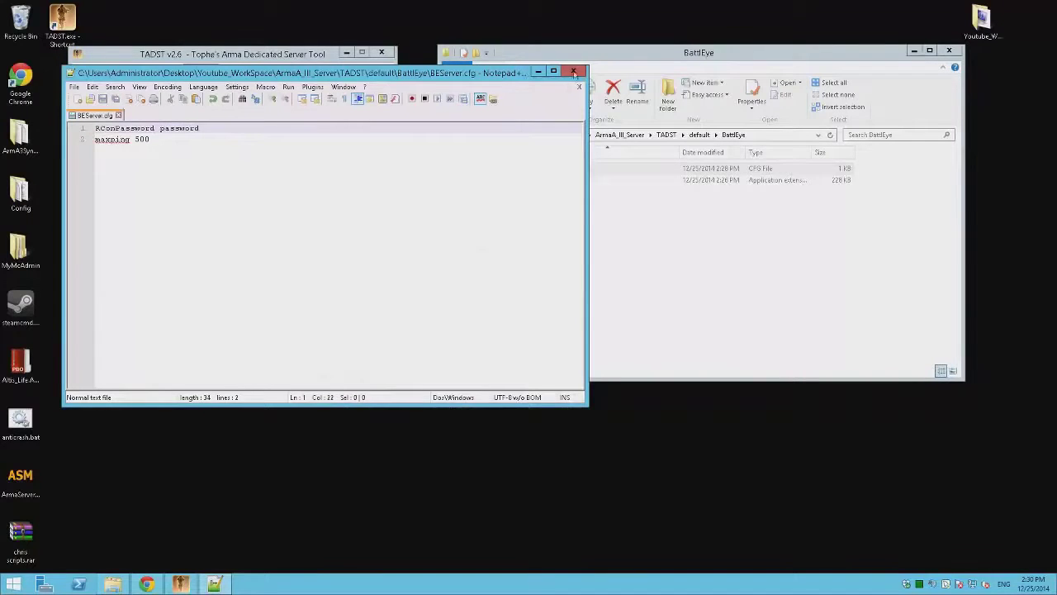
pyautogui.click(575, 71)
pyautogui.click(353, 382)
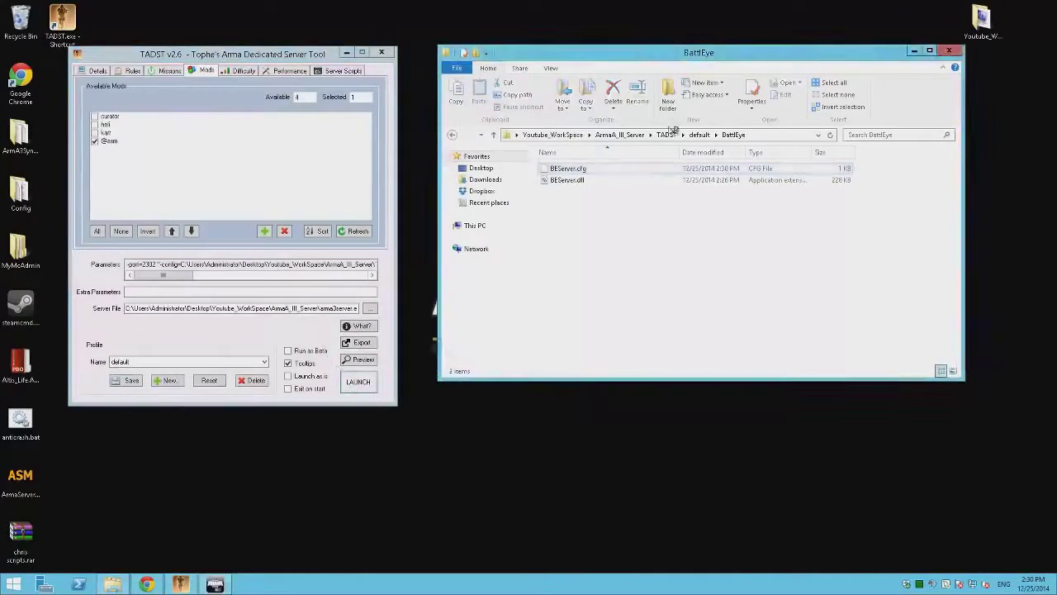
pyautogui.click(620, 135)
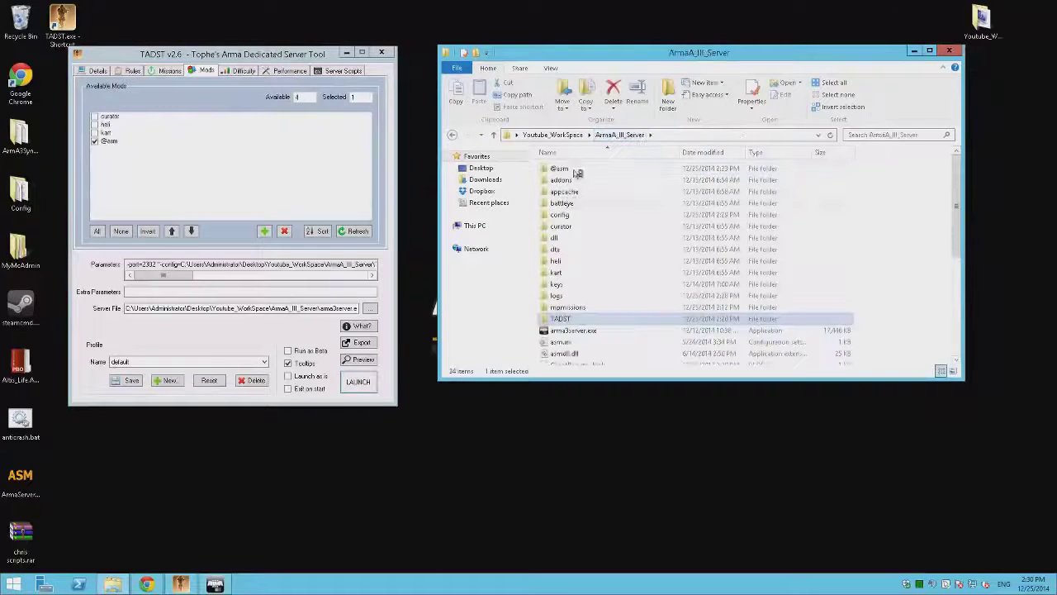
pyautogui.hotkey('alt', 'Left')
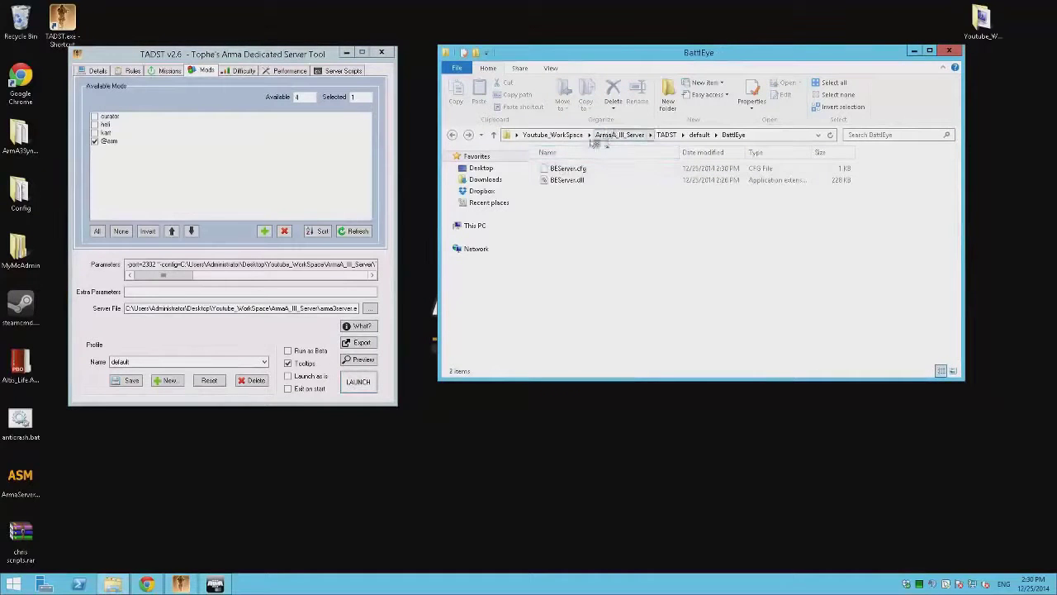